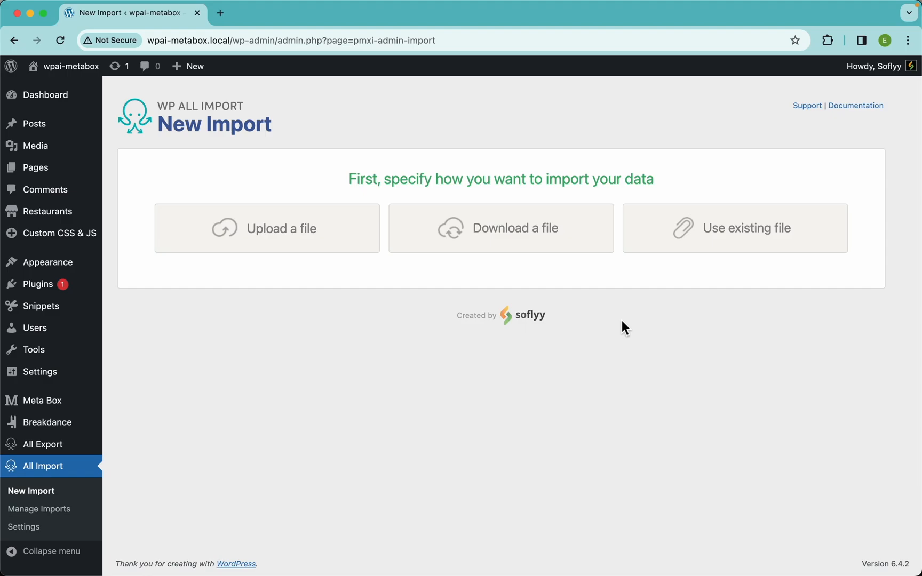
Upload the spreadsheet Restaurants_Full_Import.xlsx from the Excel folder as the import file.
{"action": "left_click", "coordinate": [288, 241]}
{"action": "left_click", "coordinate": [620, 169]}
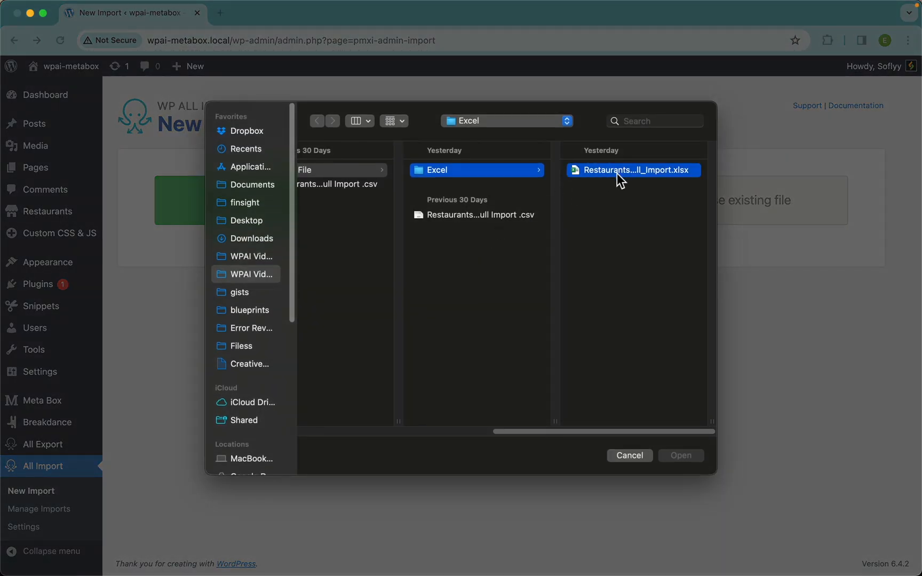
{"action": "left_click", "coordinate": [672, 455]}
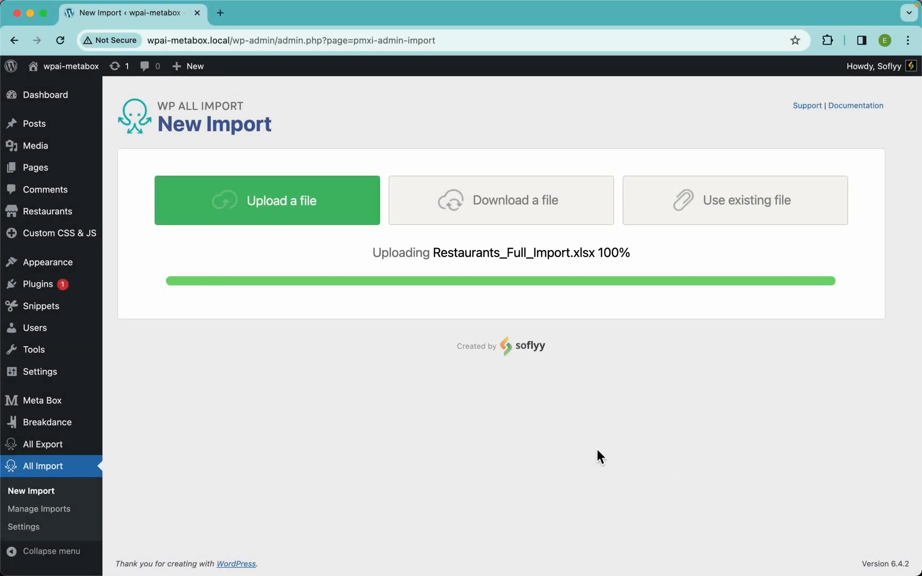
Set the import to create new items of the Restaurants post type and continue to step 2.
{"action": "scroll", "coordinate": [570, 281], "scroll_direction": "down", "scroll_amount": 1}
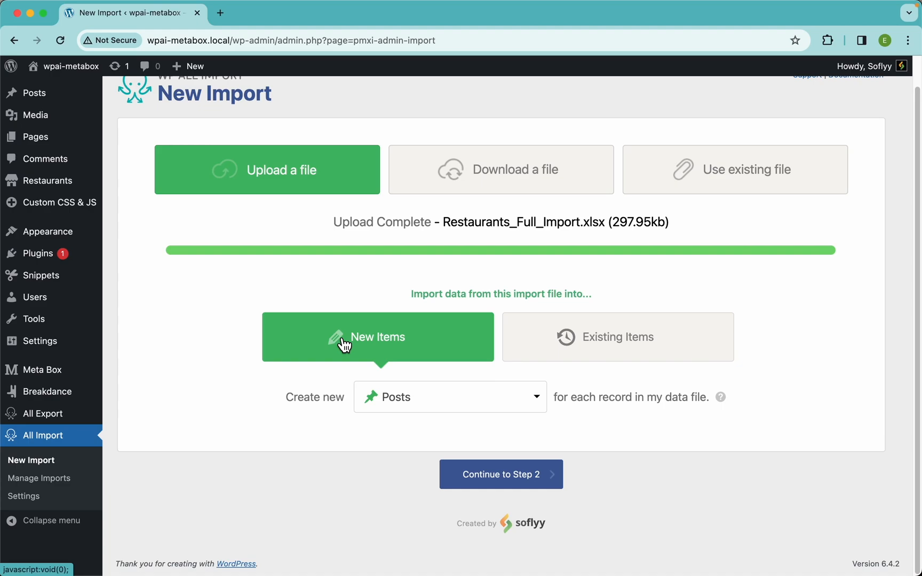
{"action": "left_click", "coordinate": [607, 346]}
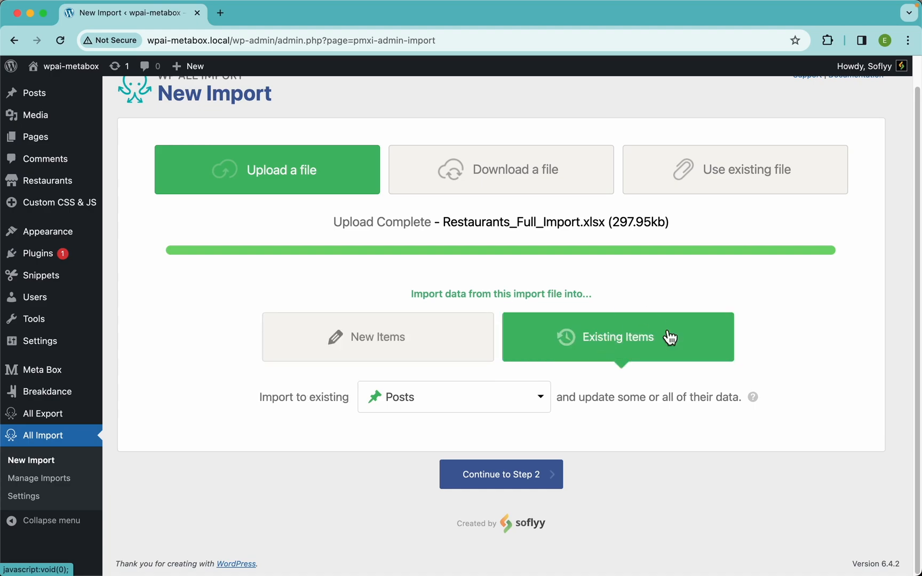
{"action": "left_click", "coordinate": [428, 344]}
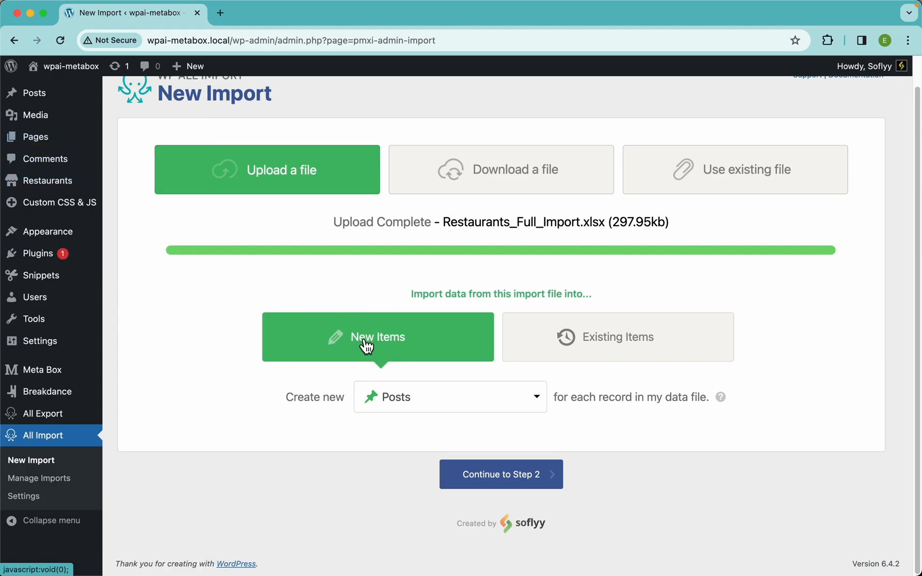
{"action": "left_click", "coordinate": [438, 407]}
{"action": "scroll", "coordinate": [509, 487], "scroll_direction": "down", "scroll_amount": 7}
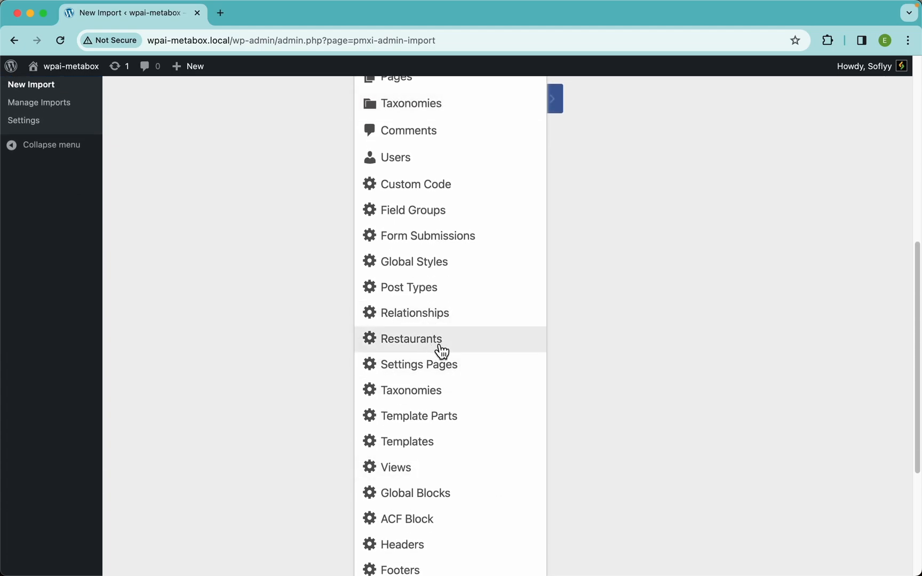
{"action": "left_click", "coordinate": [443, 348]}
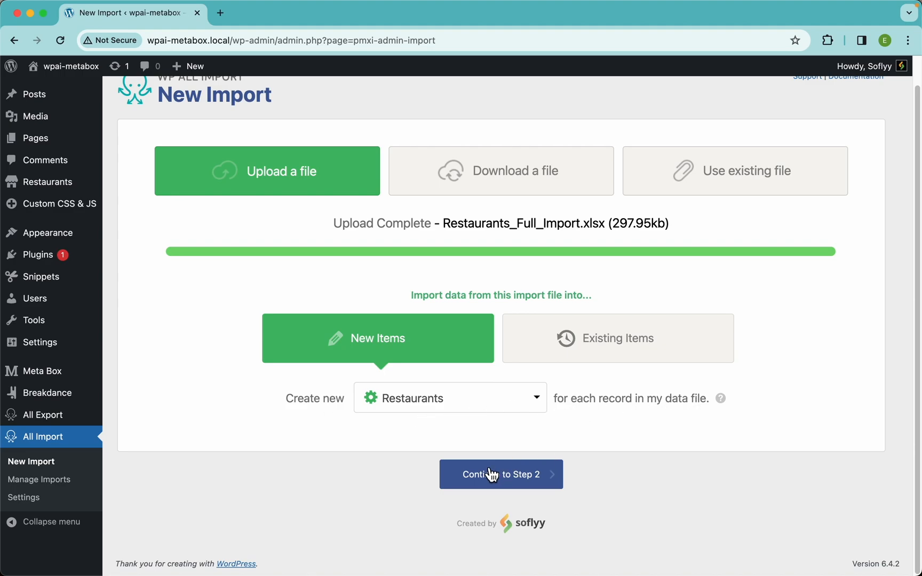
{"action": "left_click", "coordinate": [527, 483]}
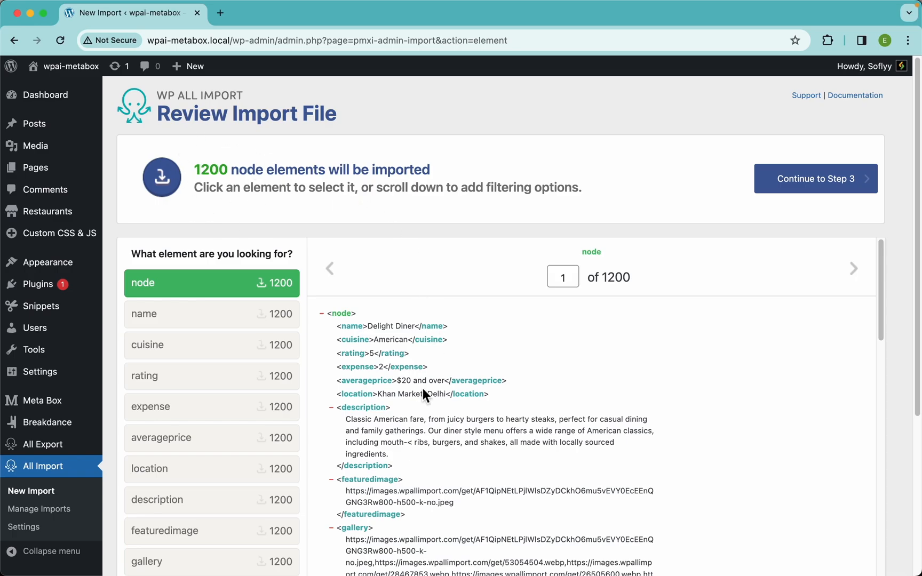
Review the first record's data with the node element selected, and continue to step 3.
{"action": "scroll", "coordinate": [431, 418], "scroll_direction": "down", "scroll_amount": 3}
{"action": "scroll", "coordinate": [431, 418], "scroll_direction": "down", "scroll_amount": 3}
{"action": "scroll", "coordinate": [429, 304], "scroll_direction": "up", "scroll_amount": 10}
{"action": "scroll", "coordinate": [418, 139], "scroll_direction": "down", "scroll_amount": 3}
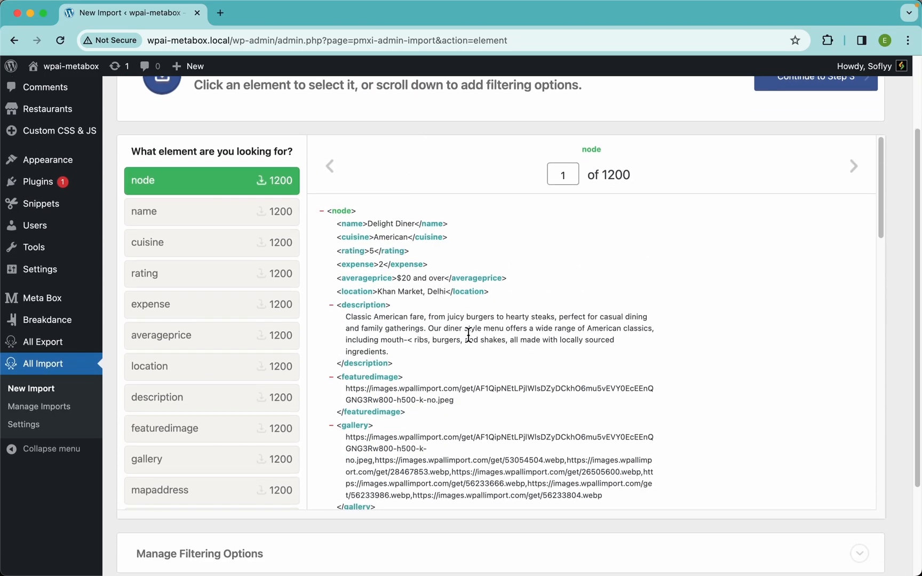
{"action": "scroll", "coordinate": [469, 333], "scroll_direction": "down", "scroll_amount": 7}
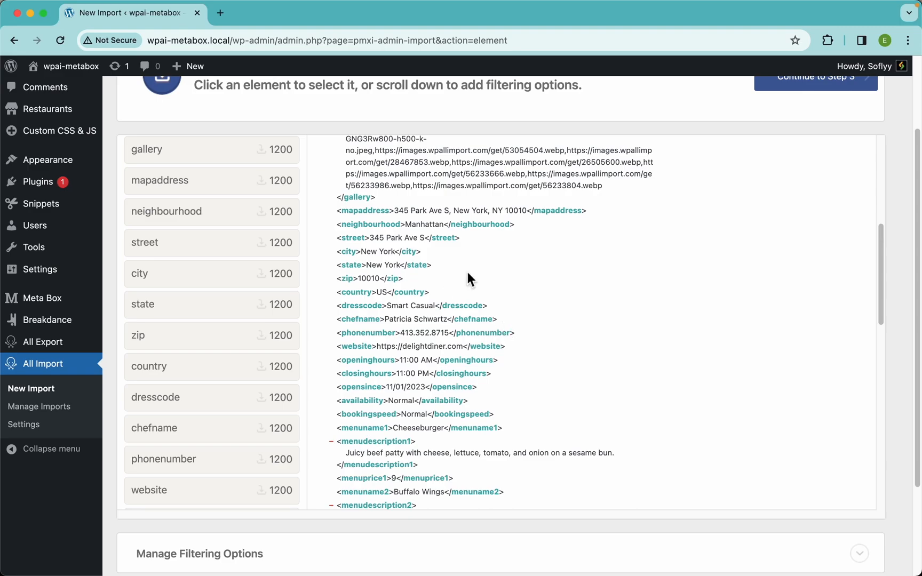
{"action": "scroll", "coordinate": [480, 273], "scroll_direction": "up", "scroll_amount": 8}
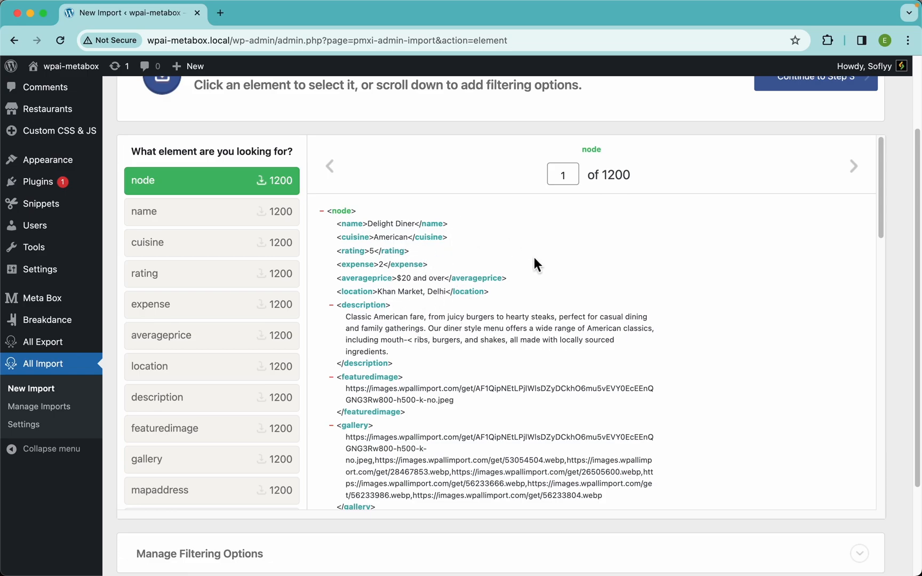
{"action": "scroll", "coordinate": [598, 135], "scroll_direction": "up", "scroll_amount": 3}
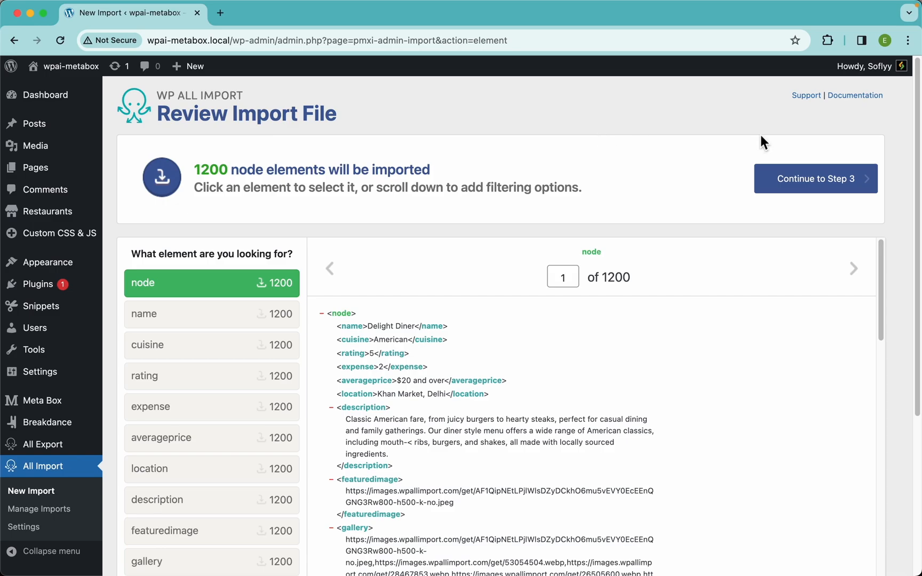
{"action": "left_click", "coordinate": [830, 190]}
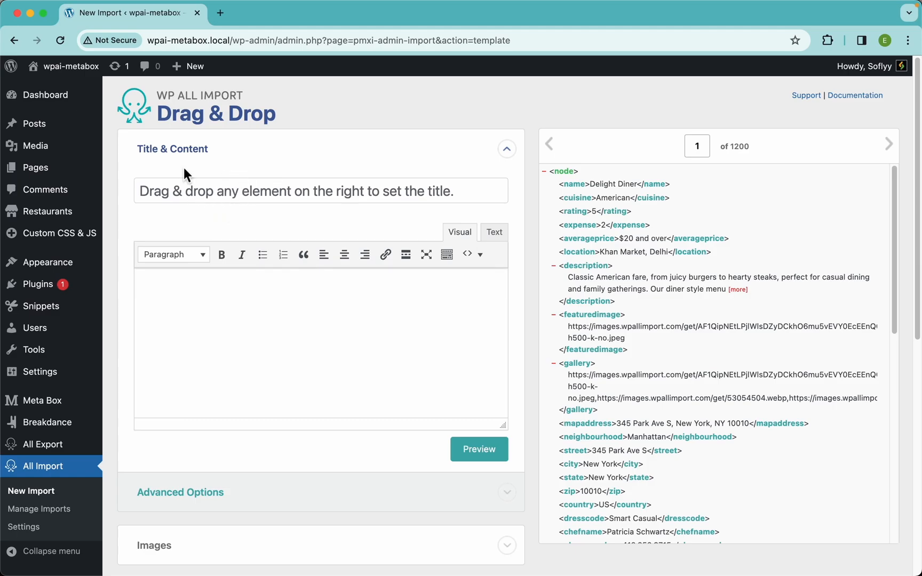
Map the name element to the title and check the data of records 2 and 3 before returning to record 1.
{"action": "left_click_drag", "start_coordinate": [585, 191], "coordinate": [341, 198]}
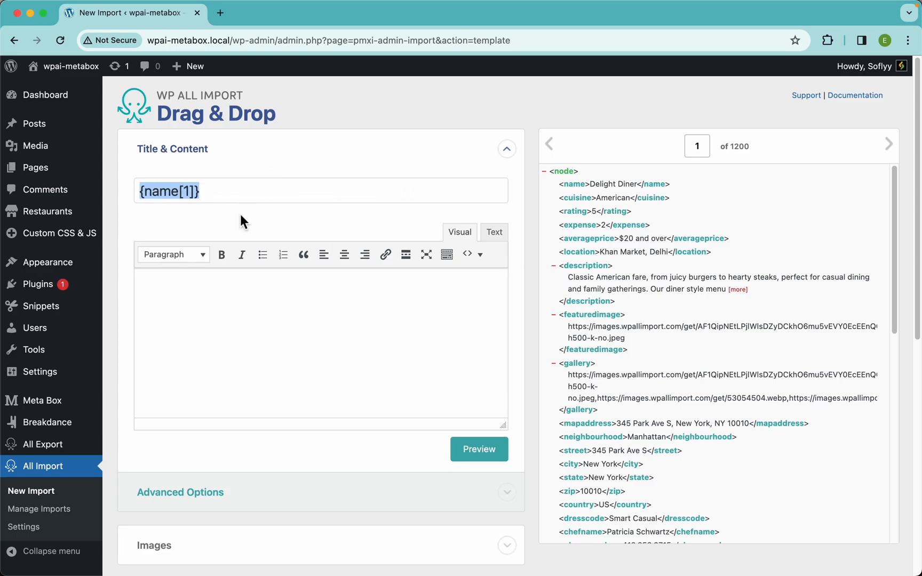
{"action": "left_click", "coordinate": [240, 214]}
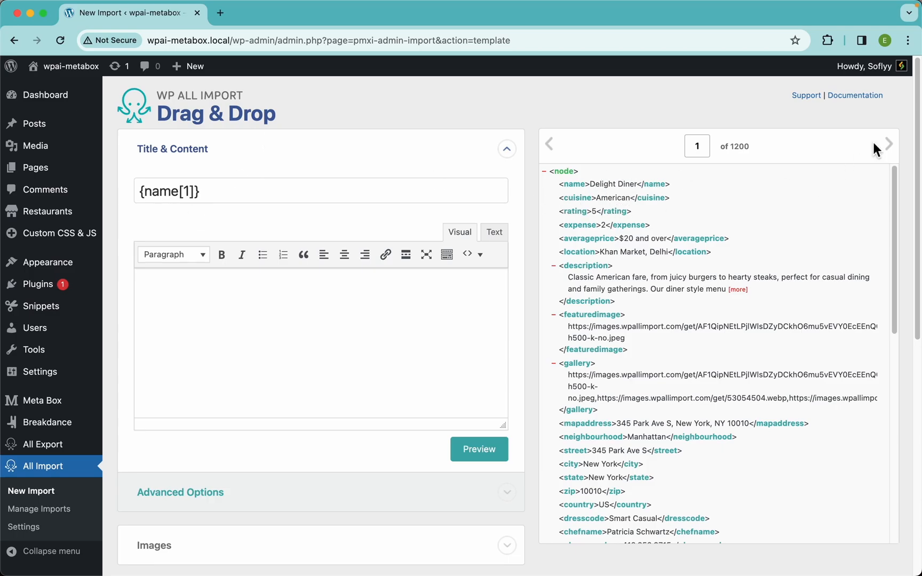
{"action": "left_click", "coordinate": [890, 155]}
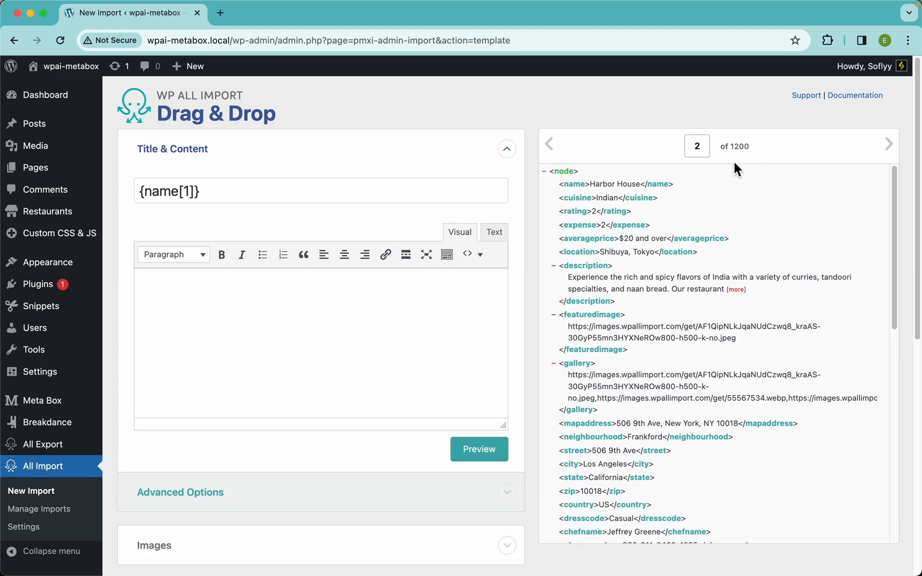
{"action": "left_click", "coordinate": [889, 145]}
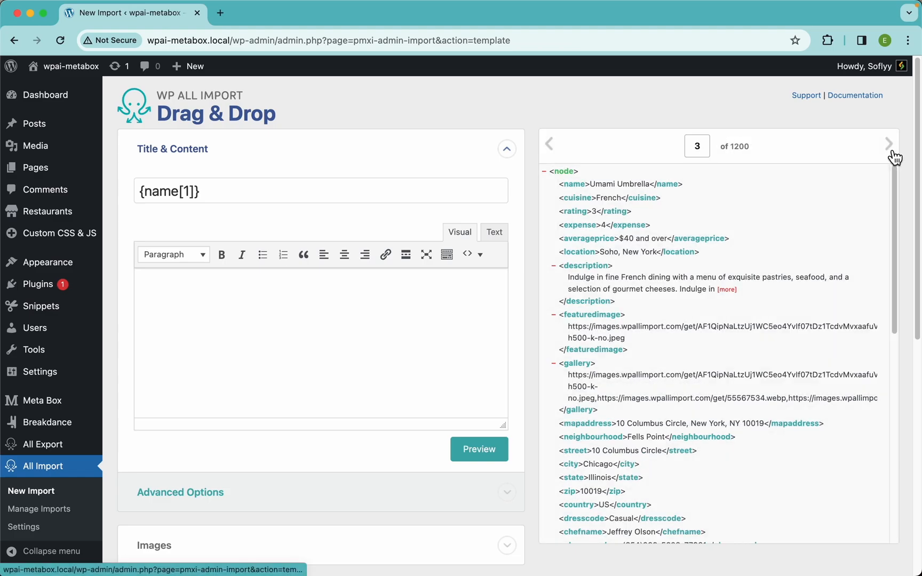
{"action": "left_click", "coordinate": [549, 146]}
{"action": "left_click", "coordinate": [548, 146]}
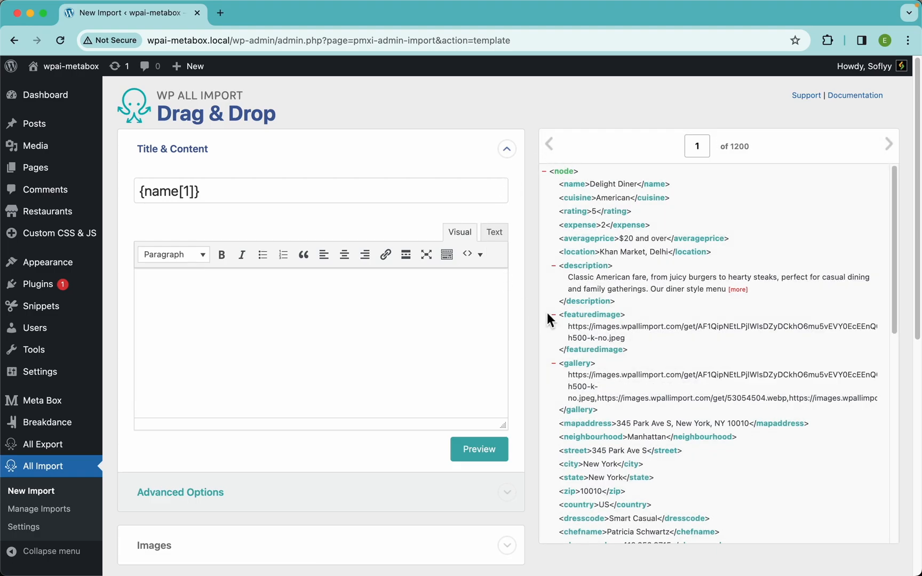
Map the description element to the post content and the featuredimage element to the URLs of images hosted elsewhere.
{"action": "left_click_drag", "start_coordinate": [594, 267], "coordinate": [344, 301]}
{"action": "scroll", "coordinate": [315, 373], "scroll_direction": "down", "scroll_amount": 5}
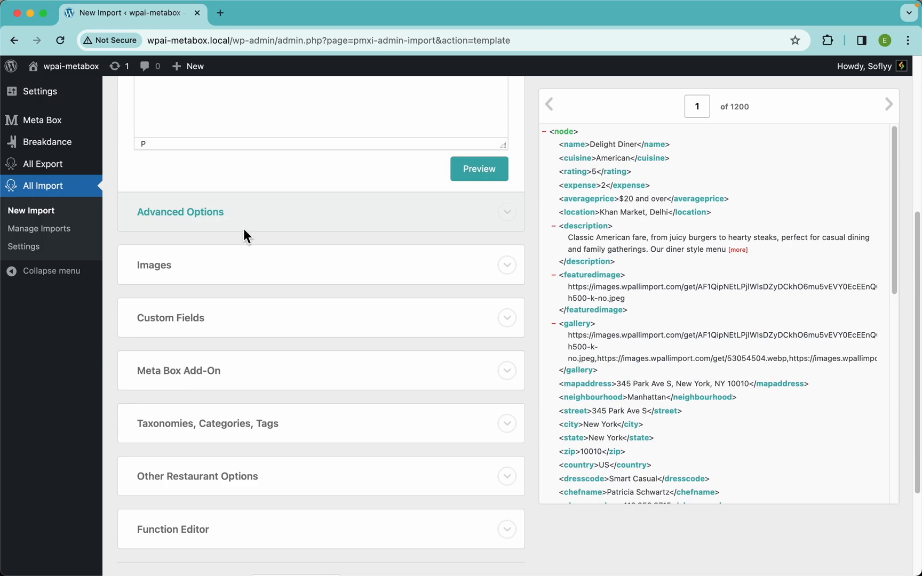
{"action": "left_click", "coordinate": [213, 274]}
{"action": "scroll", "coordinate": [325, 282], "scroll_direction": "down", "scroll_amount": 3}
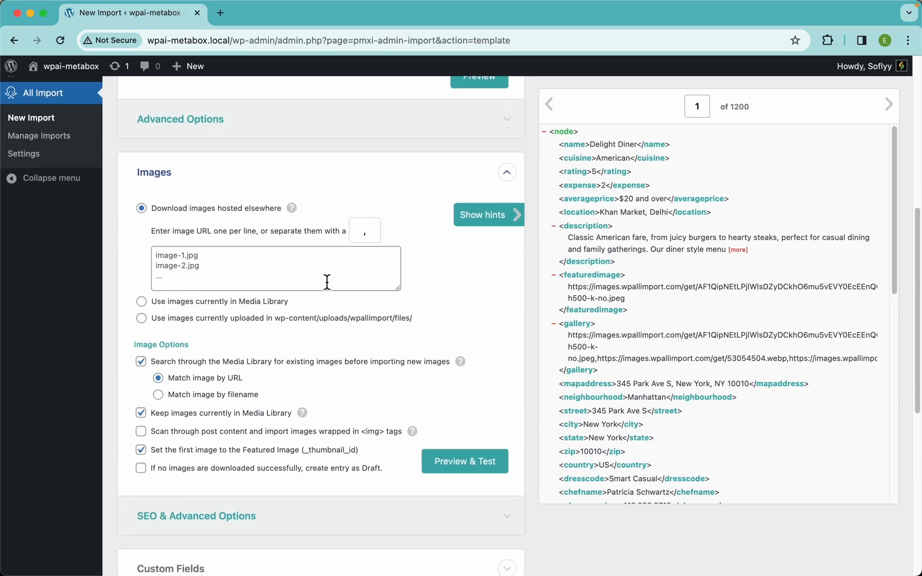
{"action": "left_click", "coordinate": [304, 281]}
{"action": "left_click_drag", "start_coordinate": [592, 287], "coordinate": [367, 259]}
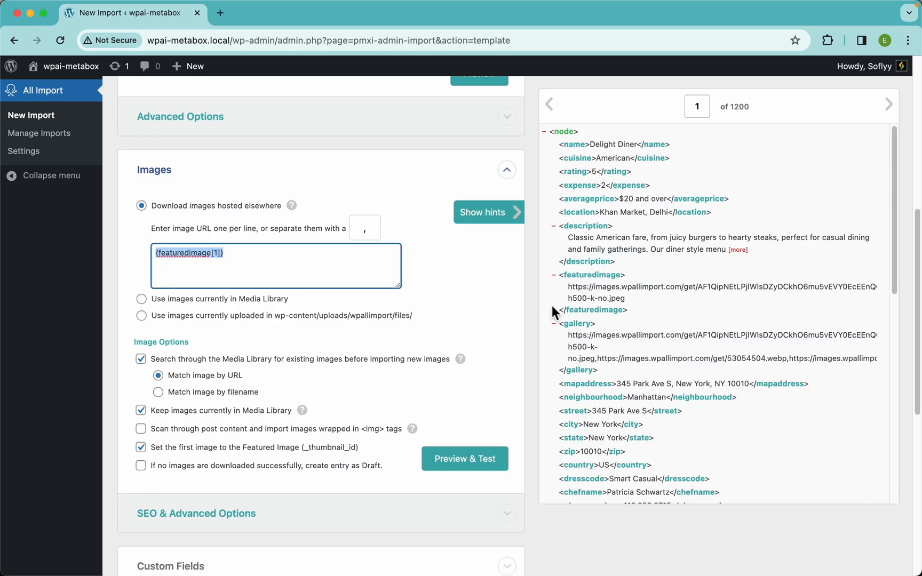
{"action": "left_click", "coordinate": [617, 343]}
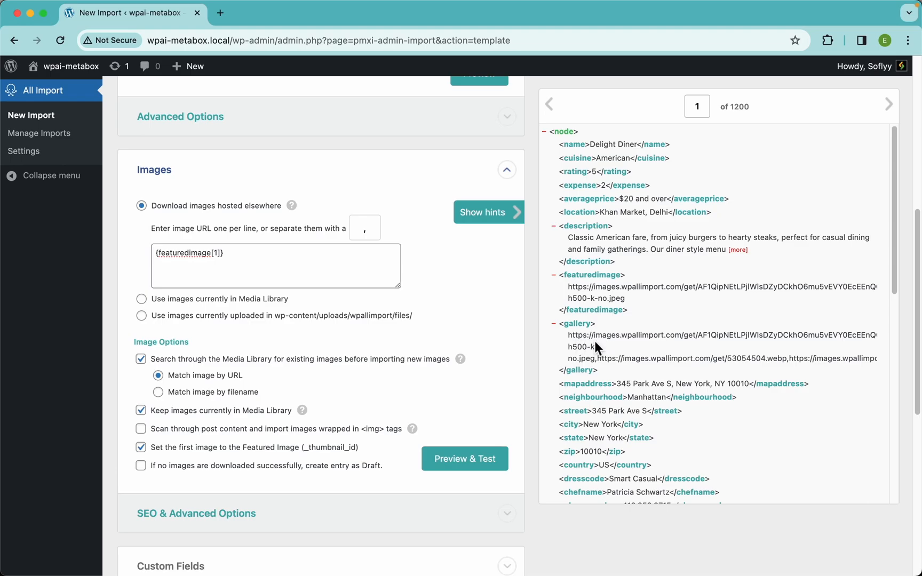
Preview the mapped image for record 1, run the image download test, and dismiss the preview.
{"action": "scroll", "coordinate": [292, 353], "scroll_direction": "down", "scroll_amount": 4}
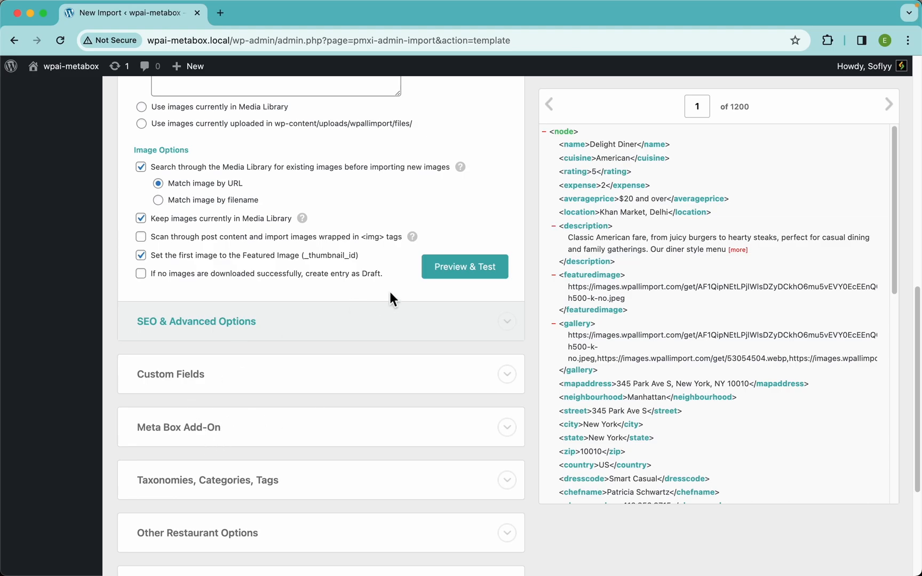
{"action": "scroll", "coordinate": [390, 293], "scroll_direction": "up", "scroll_amount": 2}
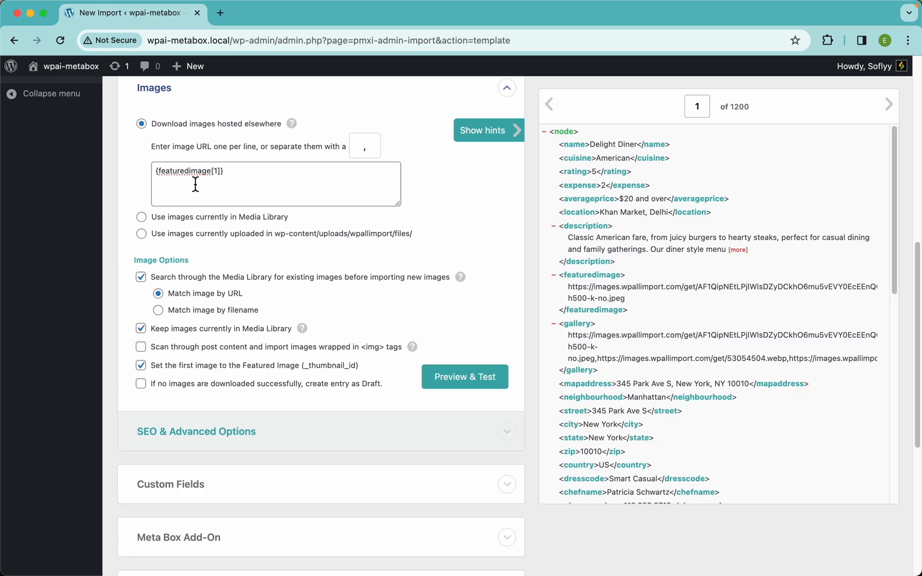
{"action": "left_click", "coordinate": [486, 393]}
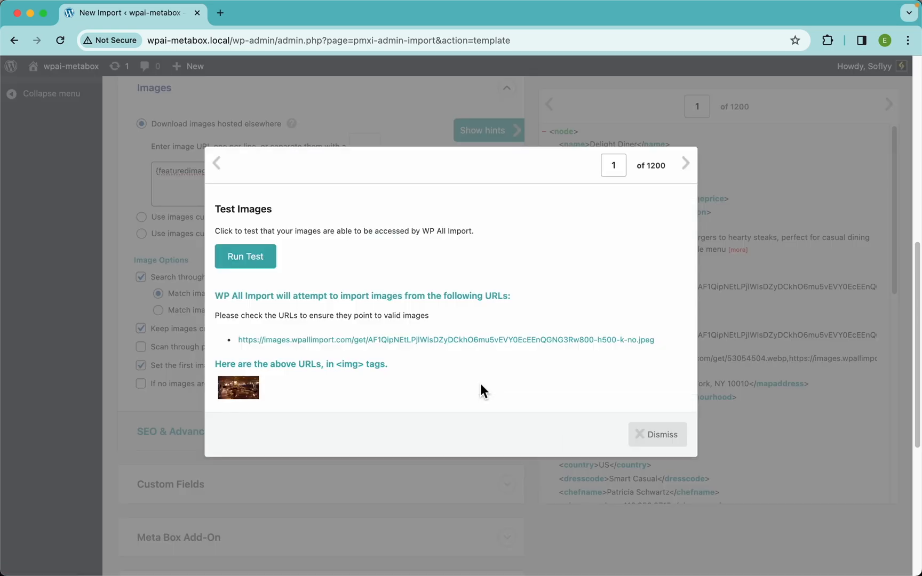
{"action": "left_click", "coordinate": [261, 273]}
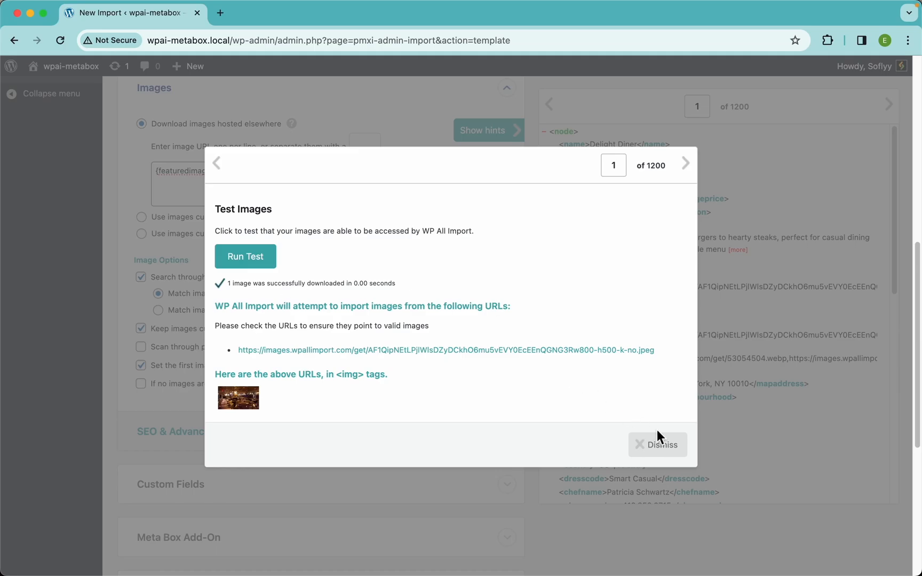
{"action": "left_click", "coordinate": [657, 450]}
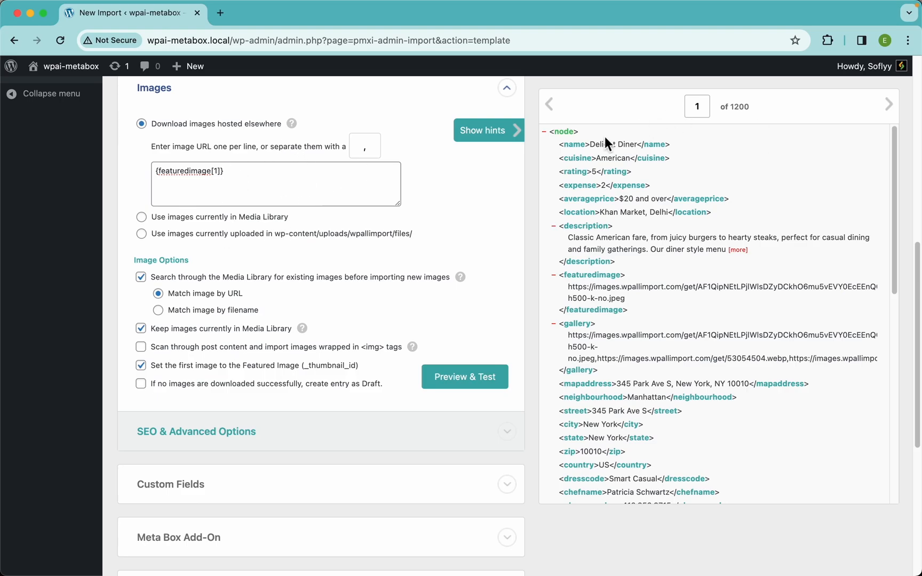
Review the option that sets the first image as the Featured Image, and preview record 1's image once more.
{"action": "scroll", "coordinate": [320, 282], "scroll_direction": "down", "scroll_amount": 5}
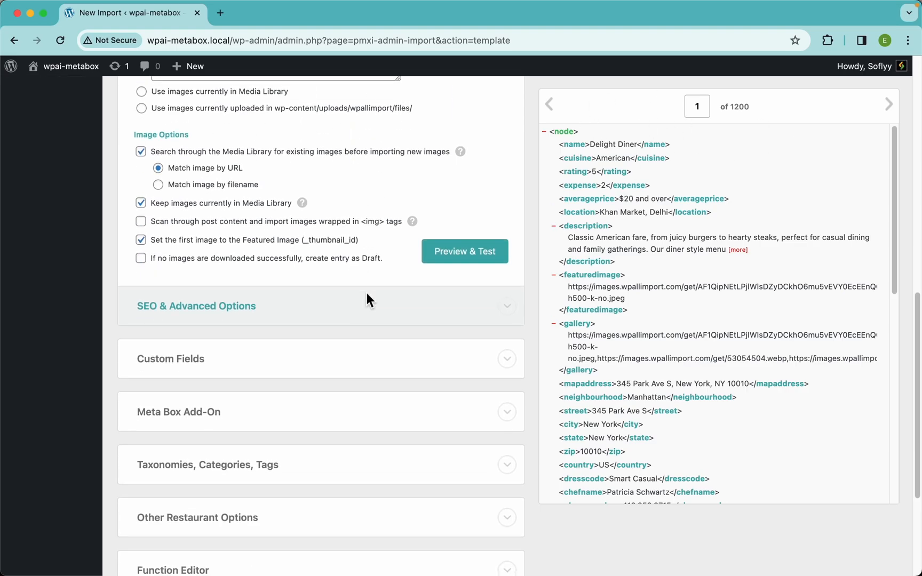
{"action": "mouse_move", "coordinate": [469, 163]}
{"action": "left_click_drag", "start_coordinate": [381, 243], "coordinate": [150, 241]}
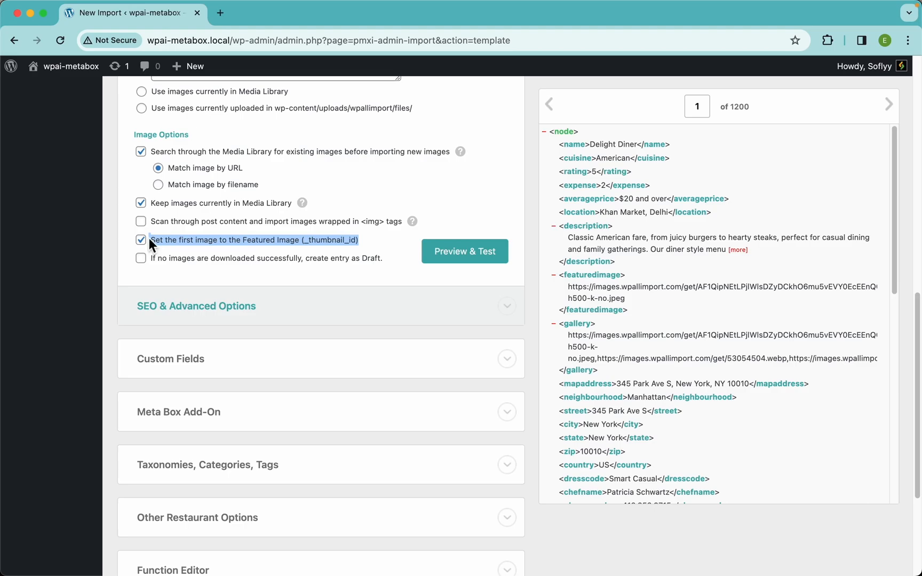
{"action": "left_click", "coordinate": [200, 277]}
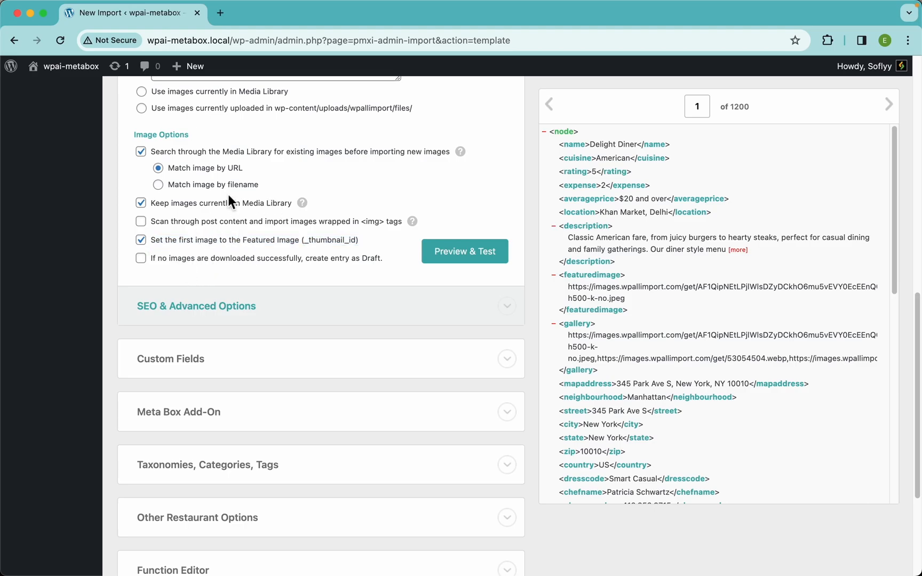
{"action": "scroll", "coordinate": [224, 224], "scroll_direction": "up", "scroll_amount": 5}
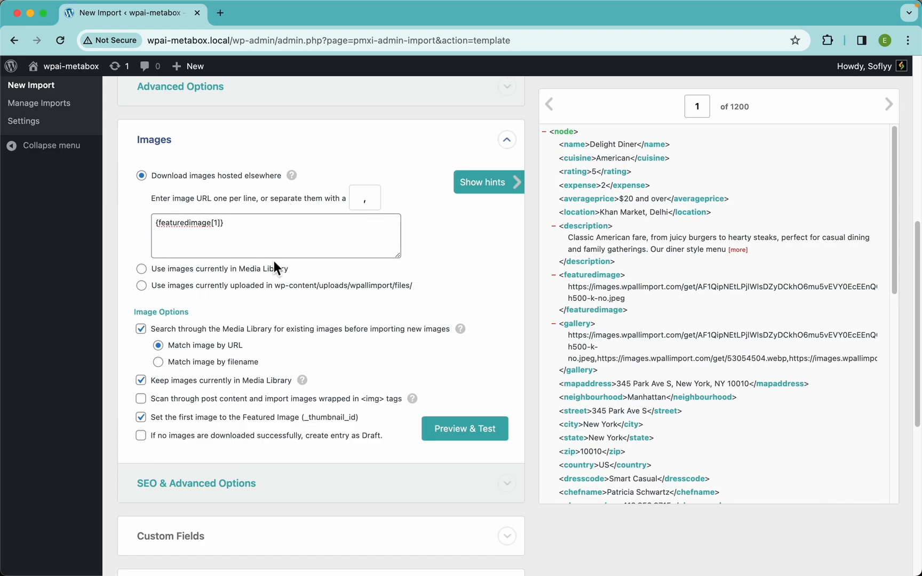
{"action": "left_click", "coordinate": [446, 435]}
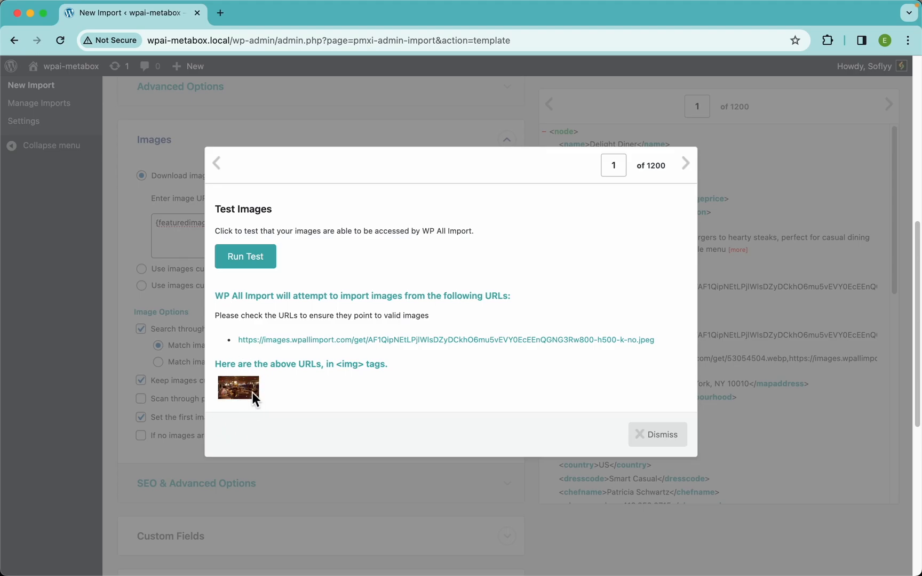
{"action": "left_click", "coordinate": [113, 403]}
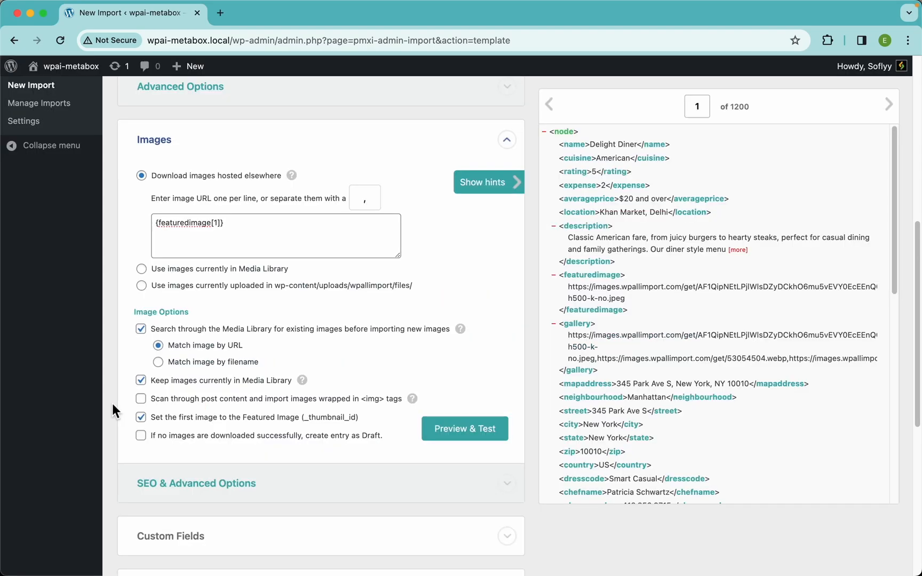
{"action": "scroll", "coordinate": [376, 403], "scroll_direction": "down", "scroll_amount": 5}
{"action": "left_click", "coordinate": [239, 287]}
{"action": "left_click", "coordinate": [259, 295]}
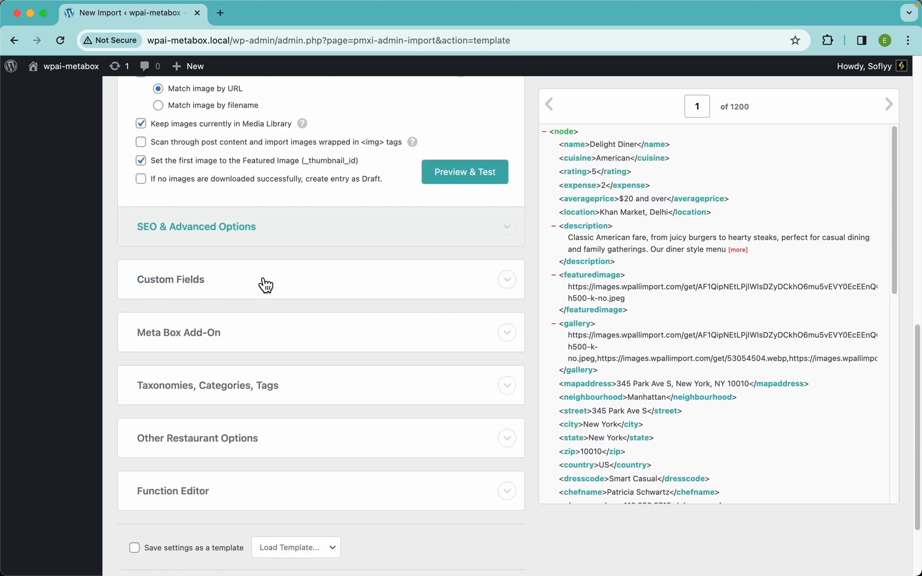
{"action": "scroll", "coordinate": [261, 284], "scroll_direction": "down", "scroll_amount": 3}
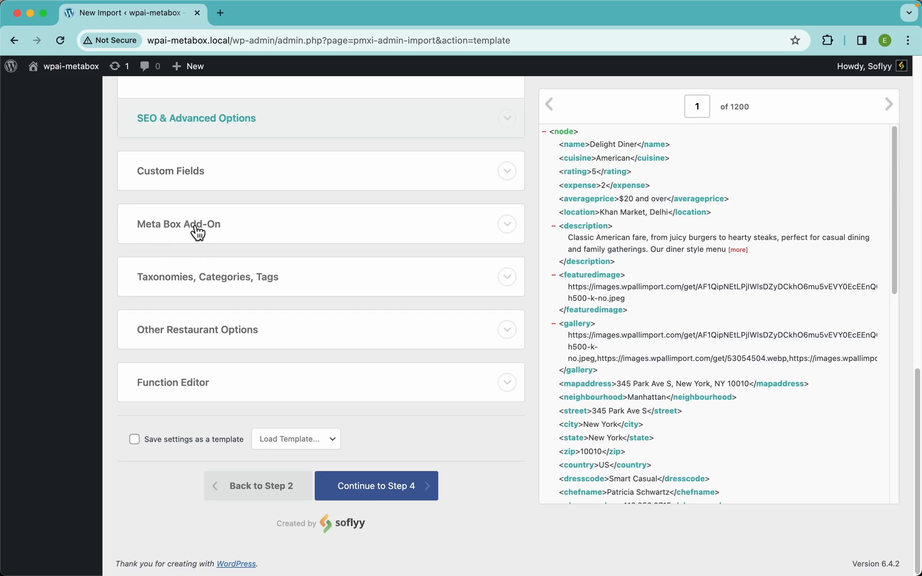
Enable the Restaurant's Info field group in the Meta Box Add-On section and look through its fields.
{"action": "left_click", "coordinate": [233, 231]}
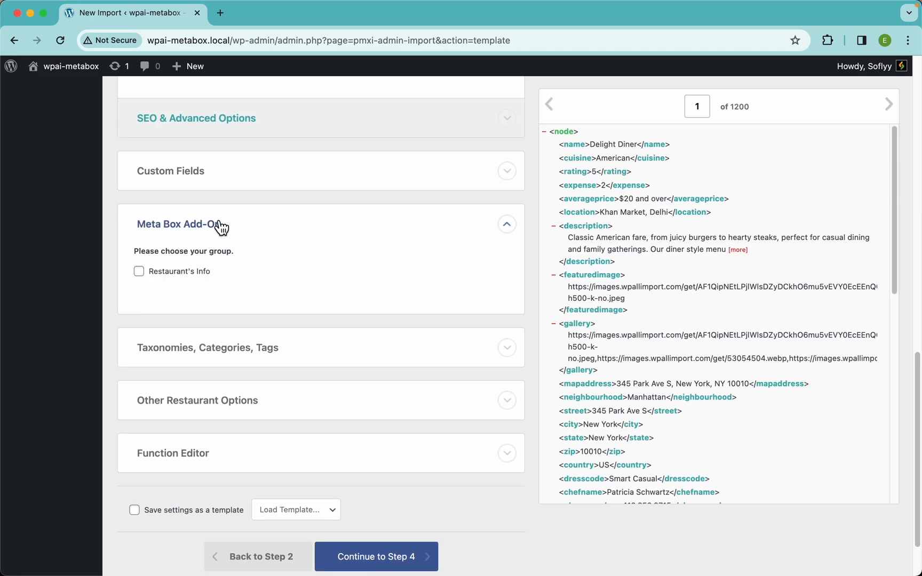
{"action": "left_click", "coordinate": [188, 275]}
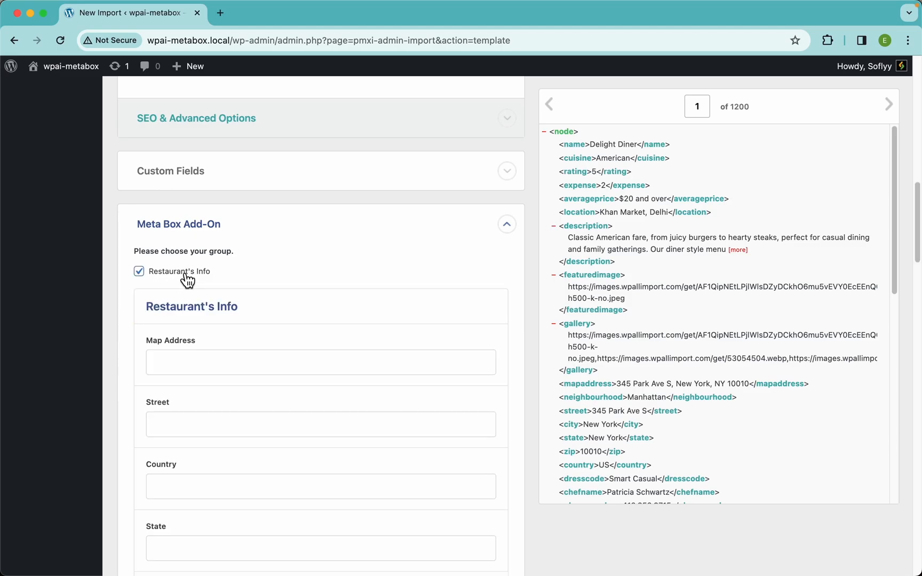
{"action": "scroll", "coordinate": [362, 308], "scroll_direction": "down", "scroll_amount": 3}
{"action": "scroll", "coordinate": [303, 315], "scroll_direction": "down", "scroll_amount": 4}
{"action": "scroll", "coordinate": [302, 314], "scroll_direction": "down", "scroll_amount": 4}
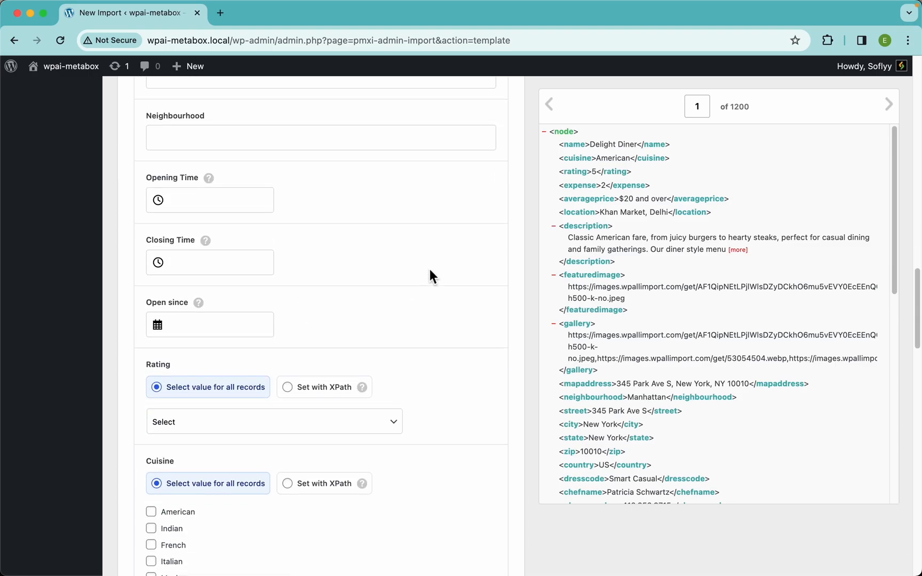
{"action": "scroll", "coordinate": [256, 356], "scroll_direction": "down", "scroll_amount": 14}
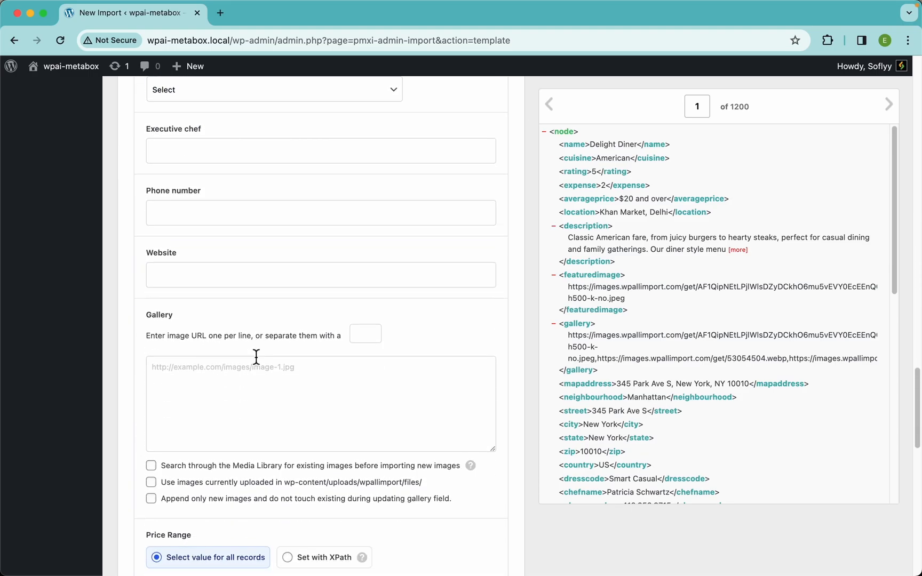
{"action": "scroll", "coordinate": [256, 356], "scroll_direction": "down", "scroll_amount": 3}
{"action": "scroll", "coordinate": [256, 355], "scroll_direction": "up", "scroll_amount": 20}
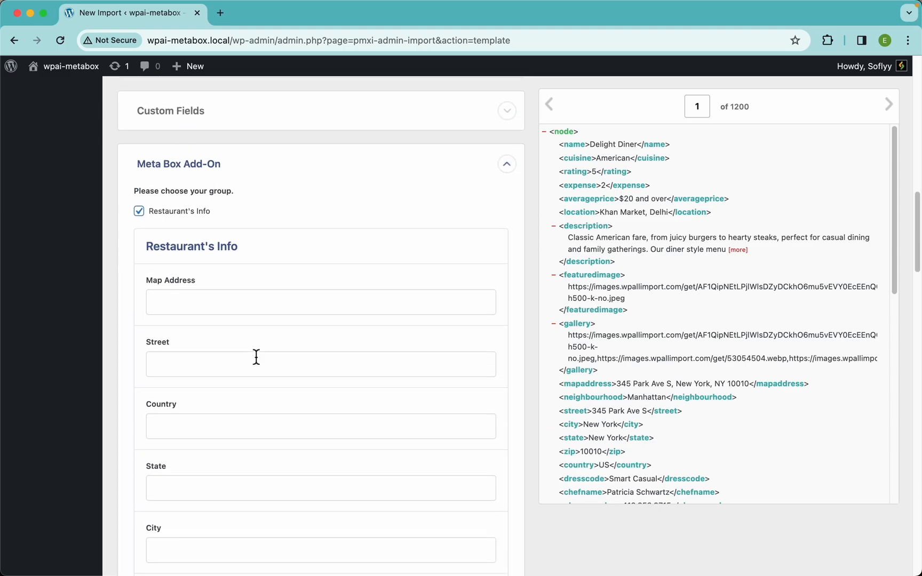
{"action": "scroll", "coordinate": [256, 356], "scroll_direction": "down", "scroll_amount": 1}
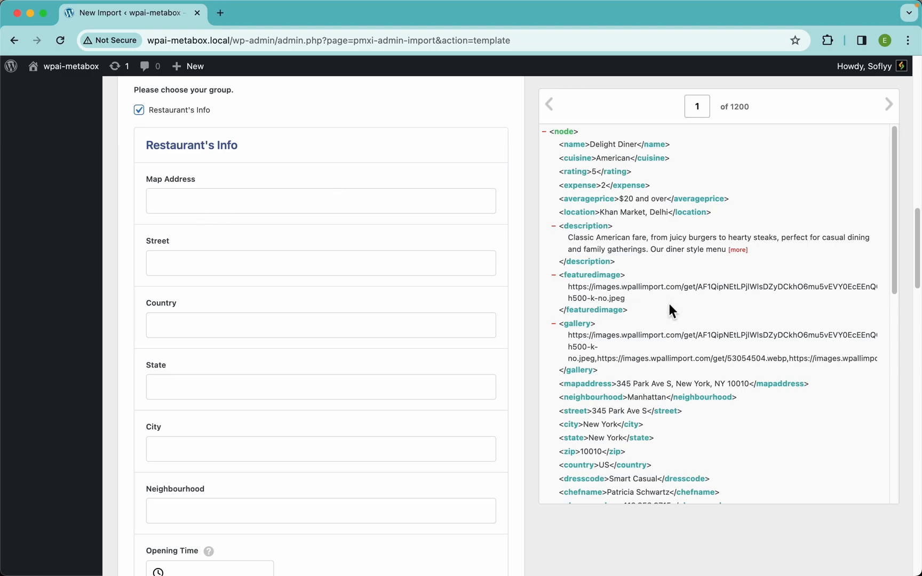
Map the mapaddress, street, country, state, city and neighbourhood elements to their matching Restaurant's Info fields.
{"action": "left_click_drag", "start_coordinate": [616, 391], "coordinate": [352, 205]}
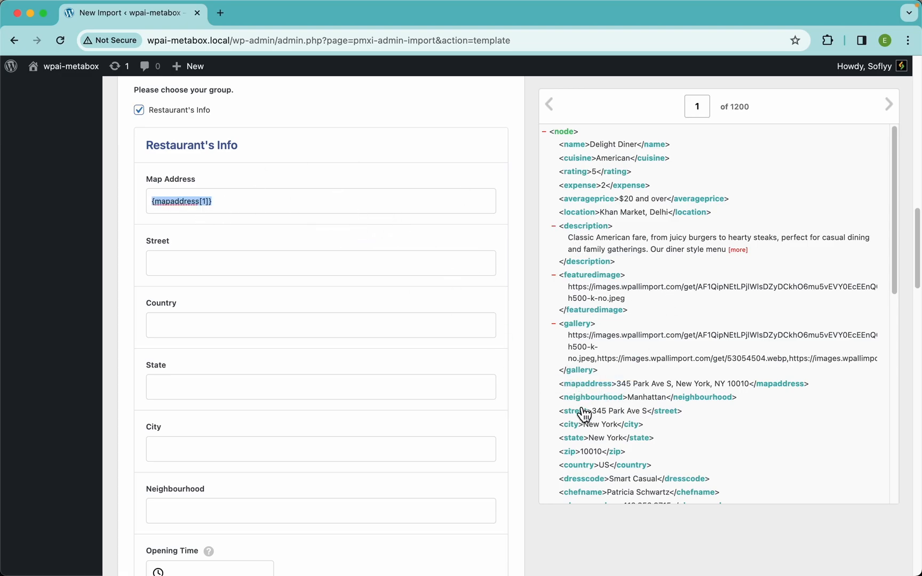
{"action": "left_click_drag", "start_coordinate": [580, 415], "coordinate": [358, 266]}
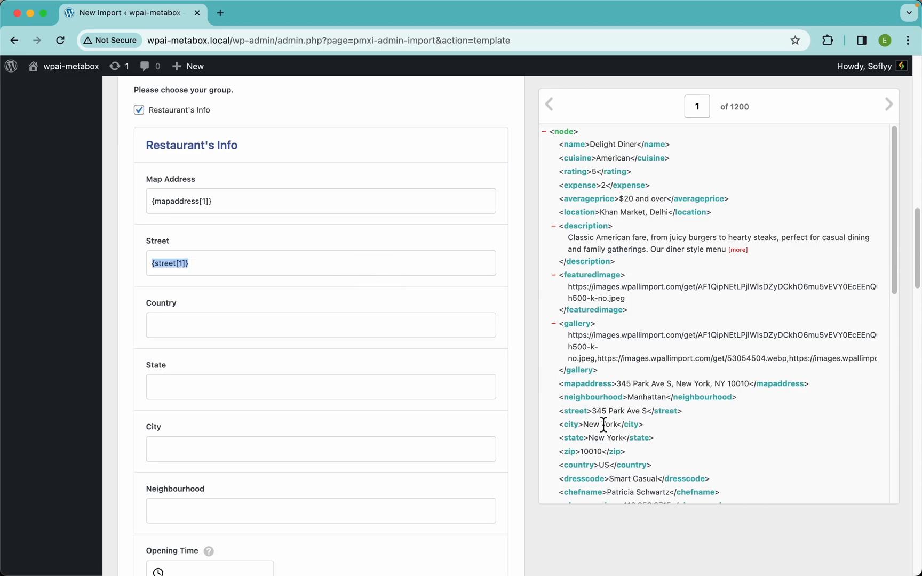
{"action": "left_click_drag", "start_coordinate": [580, 467], "coordinate": [382, 325]}
{"action": "scroll", "coordinate": [381, 377], "scroll_direction": "down", "scroll_amount": 3}
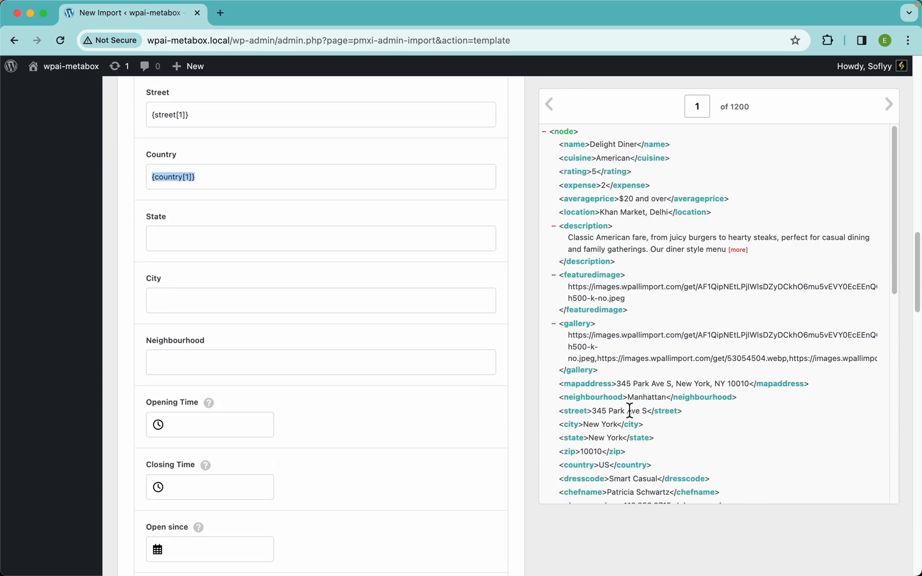
{"action": "left_click_drag", "start_coordinate": [584, 439], "coordinate": [358, 240]}
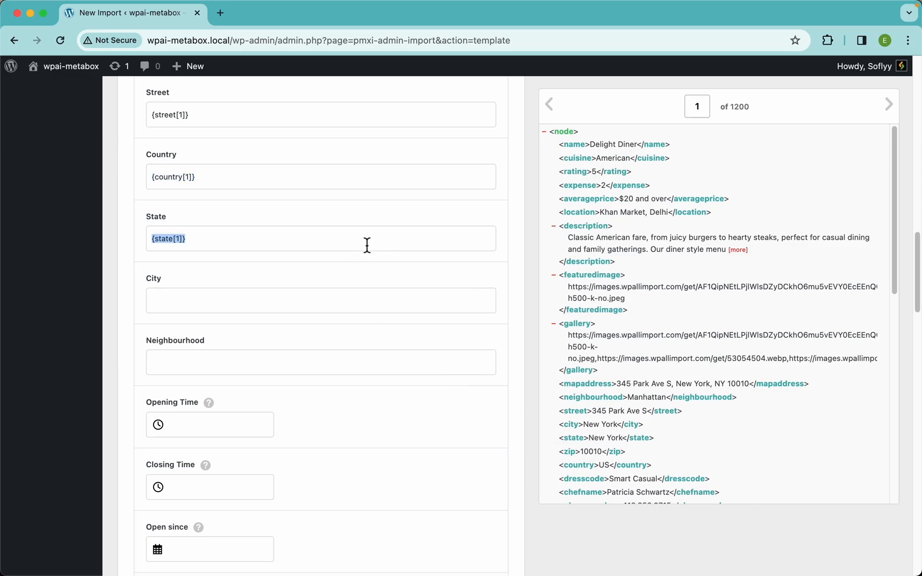
{"action": "left_click_drag", "start_coordinate": [575, 429], "coordinate": [368, 305]}
{"action": "left_click_drag", "start_coordinate": [615, 390], "coordinate": [284, 363]}
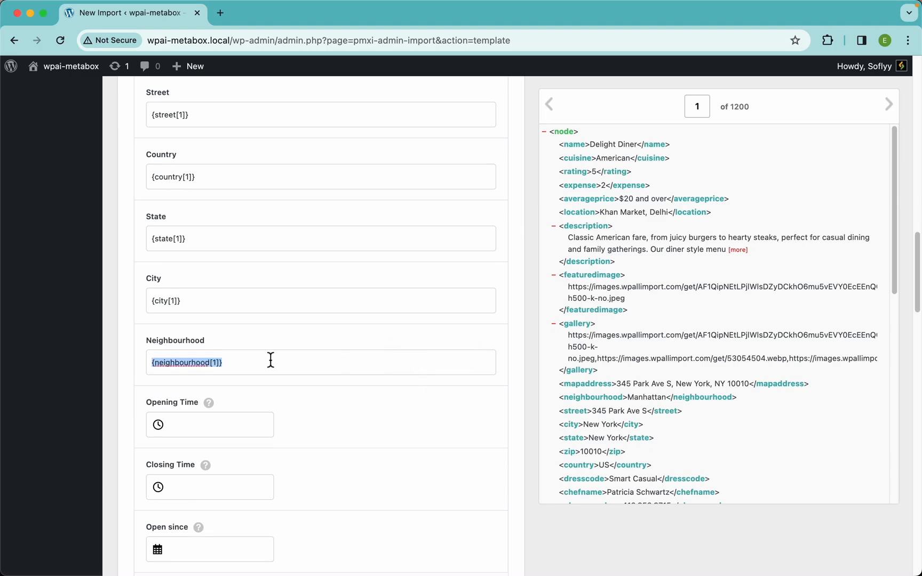
{"action": "scroll", "coordinate": [373, 419], "scroll_direction": "down", "scroll_amount": 5}
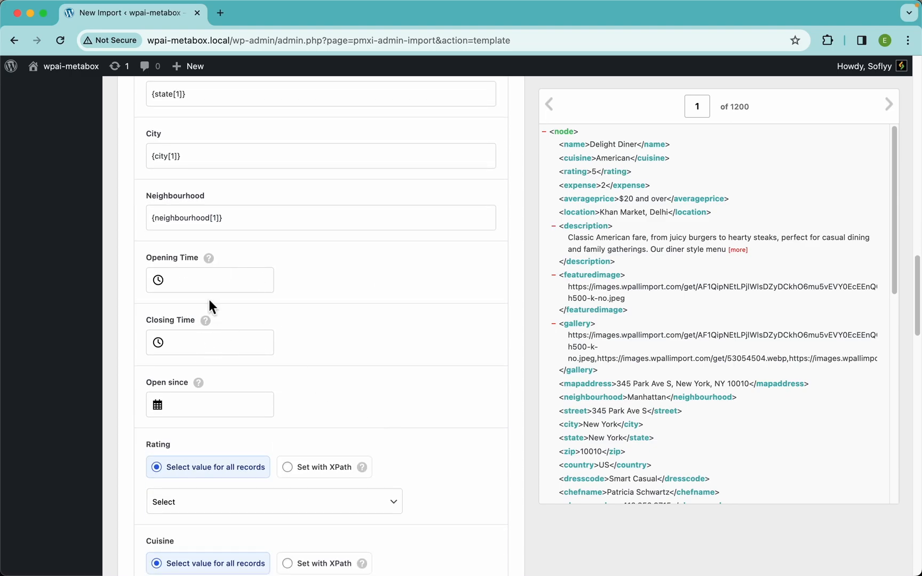
{"action": "left_click", "coordinate": [202, 279]}
{"action": "left_click_drag", "start_coordinate": [221, 310], "coordinate": [283, 333]}
{"action": "left_click", "coordinate": [330, 316]}
{"action": "left_click_drag", "start_coordinate": [220, 281], "coordinate": [164, 288]}
{"action": "key", "text": "BackSpace"}
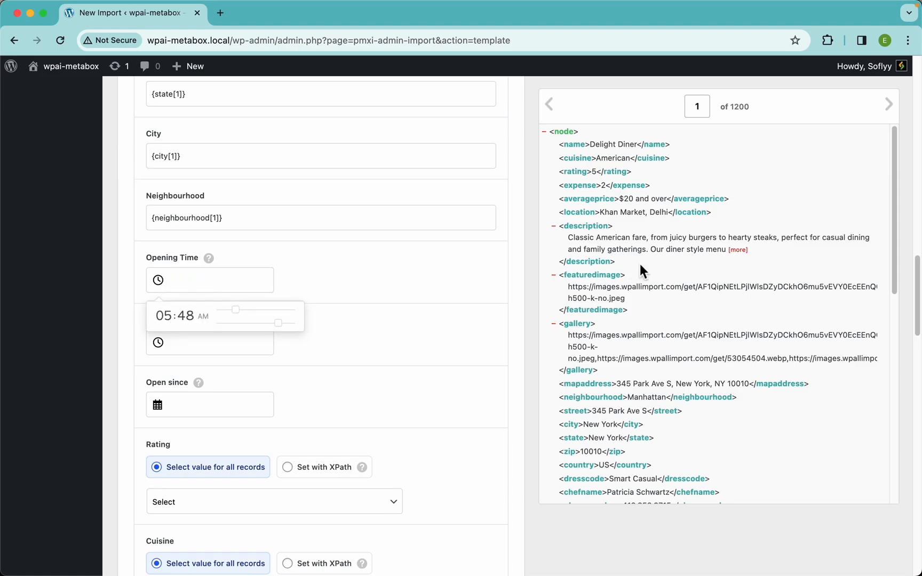
Map the openinghours element to Opening Time and the closinghours element to Closing Time.
{"action": "scroll", "coordinate": [612, 354], "scroll_direction": "down", "scroll_amount": 5}
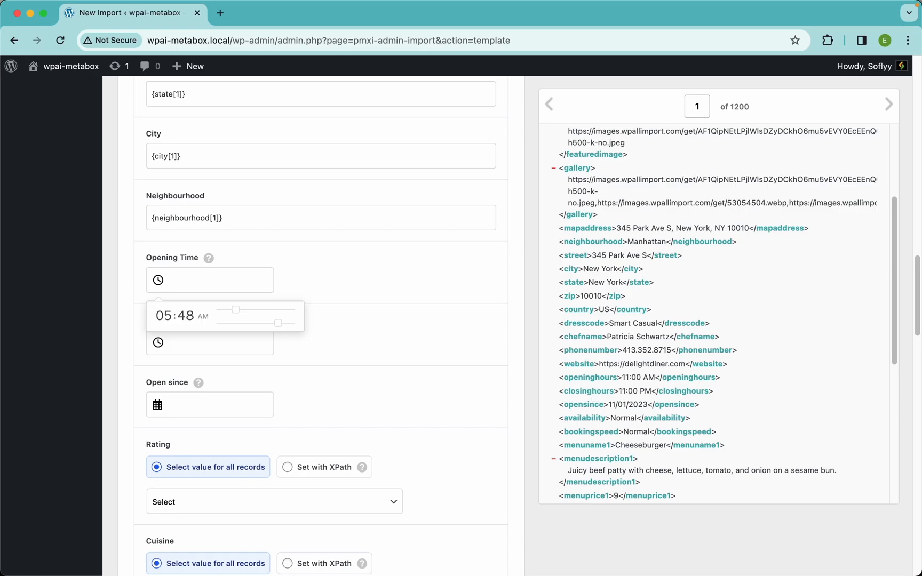
{"action": "left_click_drag", "start_coordinate": [614, 380], "coordinate": [269, 288]}
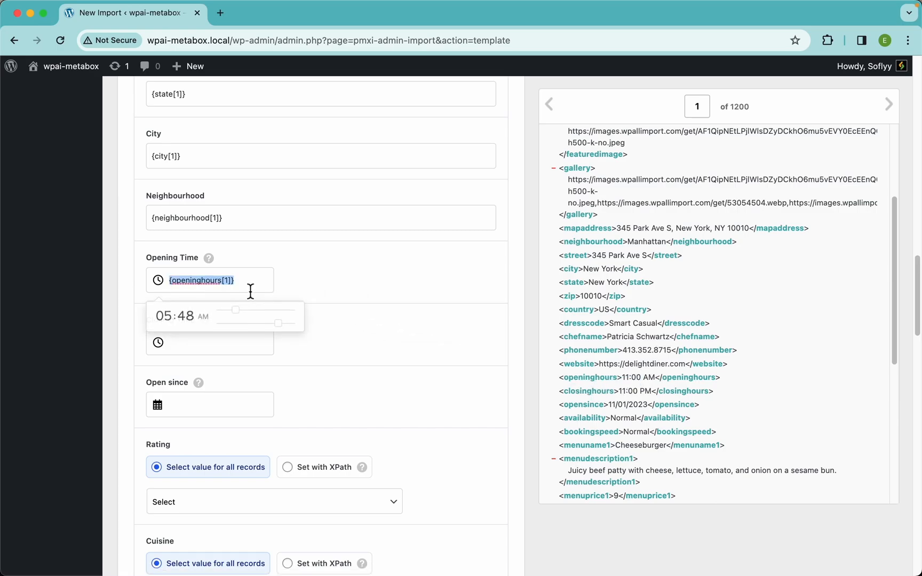
{"action": "left_click", "coordinate": [253, 258]}
{"action": "mouse_move", "coordinate": [209, 259]}
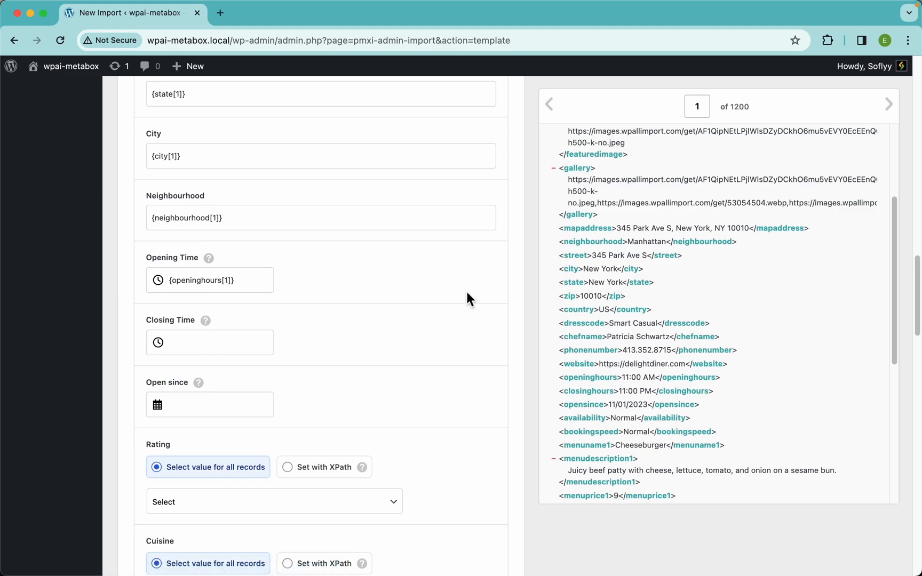
{"action": "left_click_drag", "start_coordinate": [600, 398], "coordinate": [276, 339]}
Map the opensince element to the Open since date field and dismiss the calendar.
{"action": "scroll", "coordinate": [357, 366], "scroll_direction": "down", "scroll_amount": 3}
{"action": "left_click", "coordinate": [228, 293]}
{"action": "left_click", "coordinate": [218, 293]}
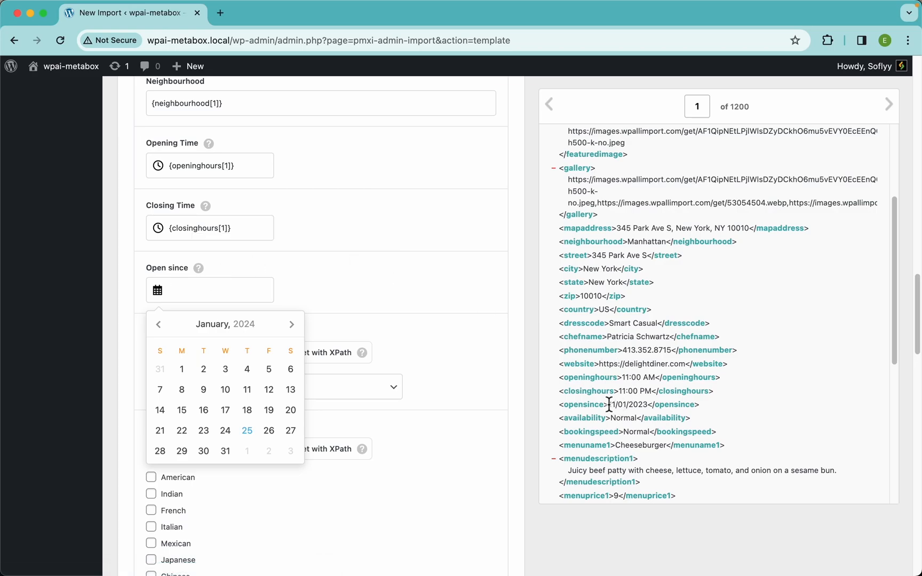
{"action": "left_click_drag", "start_coordinate": [582, 416], "coordinate": [242, 293]}
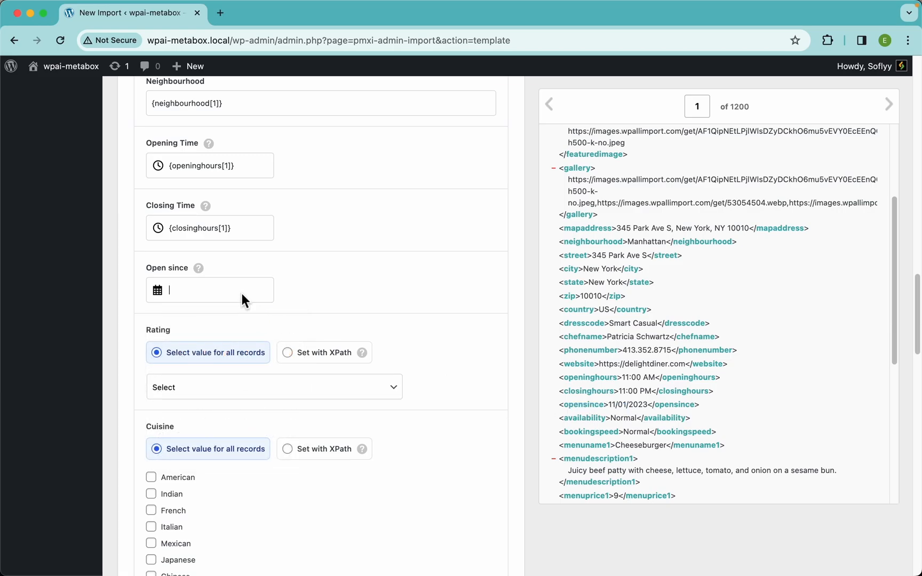
{"action": "left_click", "coordinate": [300, 278]}
Check the fixed Rating options, switch Rating to Set with XPath, and map the rating element to it.
{"action": "scroll", "coordinate": [366, 288], "scroll_direction": "down", "scroll_amount": 3}
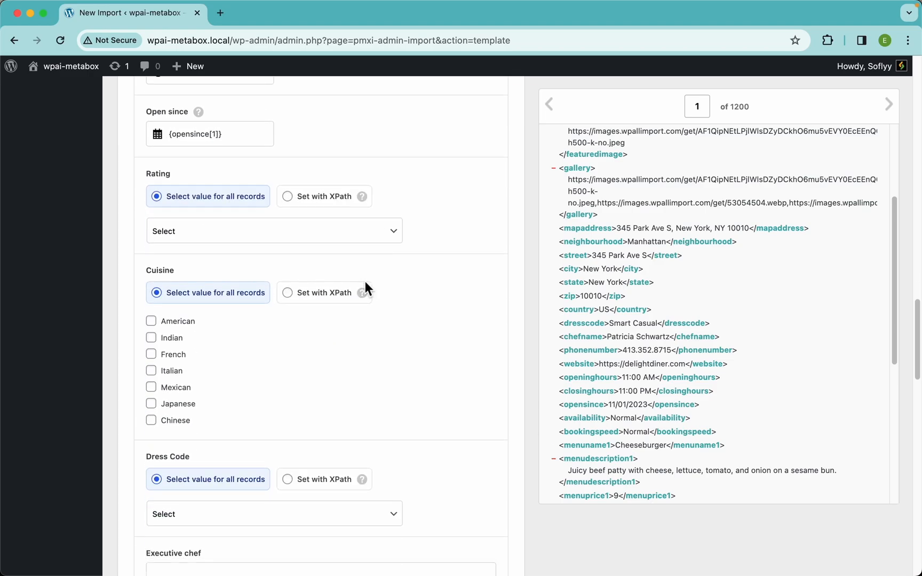
{"action": "left_click", "coordinate": [265, 234]}
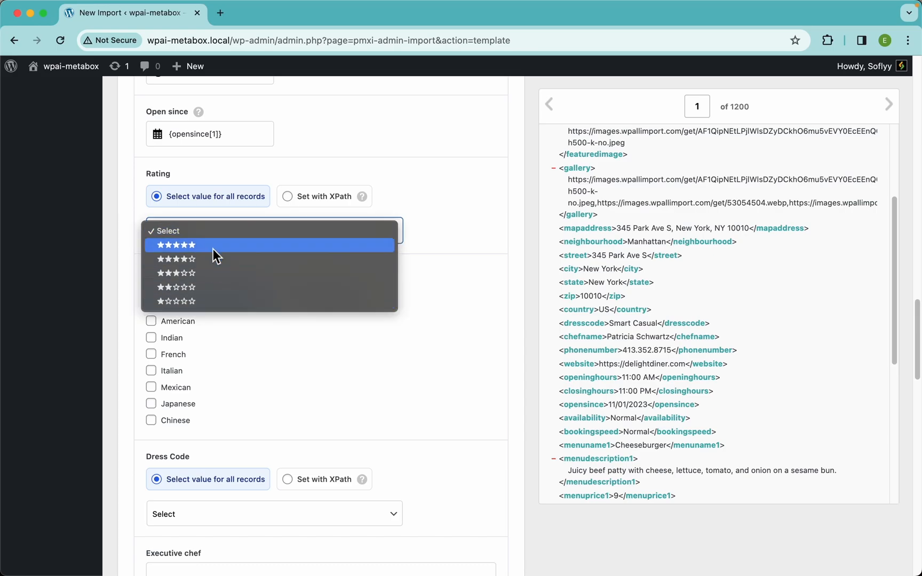
{"action": "left_click", "coordinate": [436, 220]}
{"action": "left_click", "coordinate": [329, 198]}
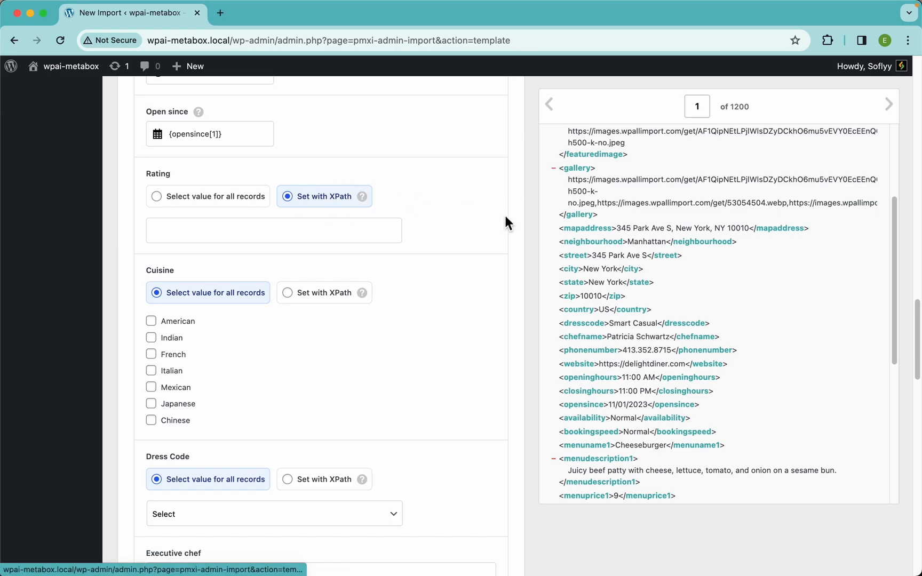
{"action": "scroll", "coordinate": [691, 237], "scroll_direction": "up", "scroll_amount": 5}
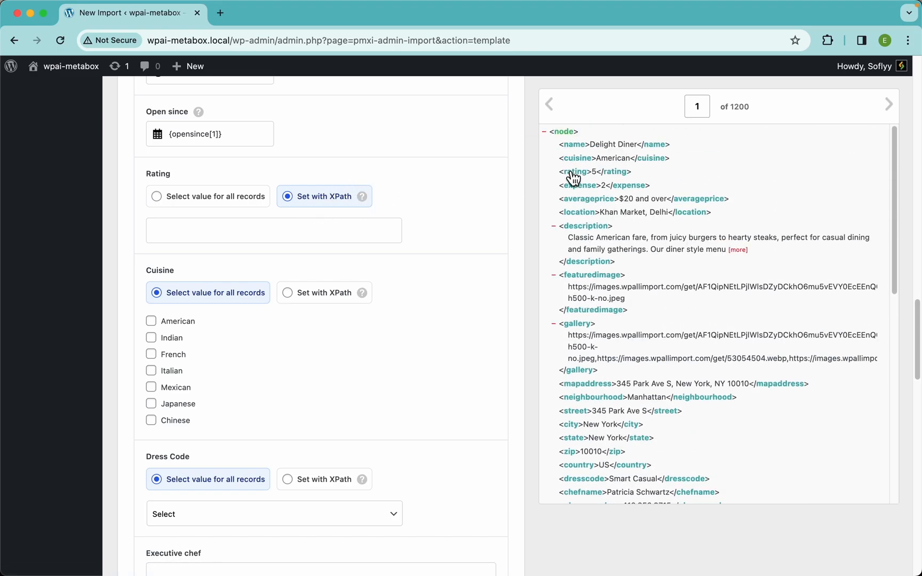
{"action": "left_click_drag", "start_coordinate": [574, 175], "coordinate": [320, 225]}
{"action": "left_click", "coordinate": [366, 237]}
Switch the Cuisine field to Set with XPath and map the cuisine element to it.
{"action": "scroll", "coordinate": [265, 323], "scroll_direction": "down", "scroll_amount": 3}
{"action": "left_click", "coordinate": [169, 250]}
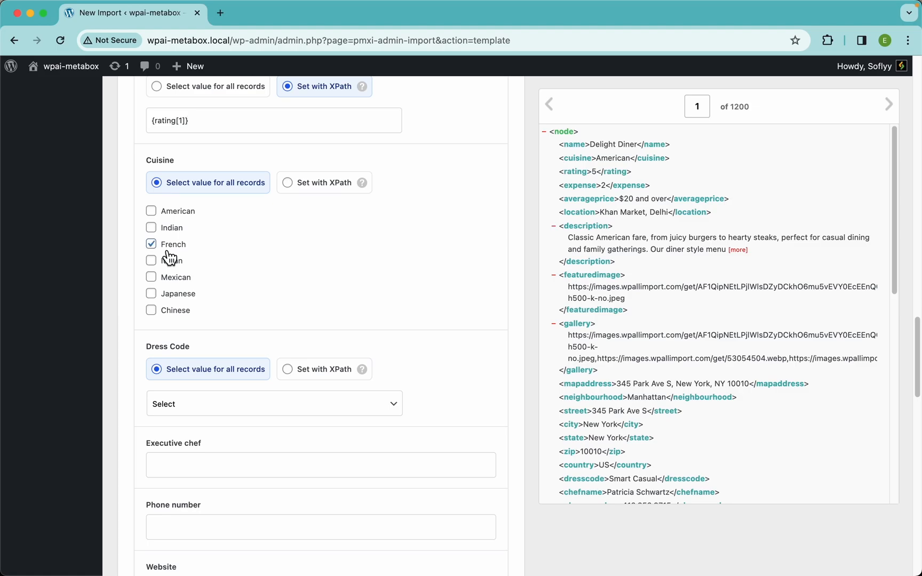
{"action": "left_click", "coordinate": [172, 277]}
{"action": "left_click", "coordinate": [327, 185]}
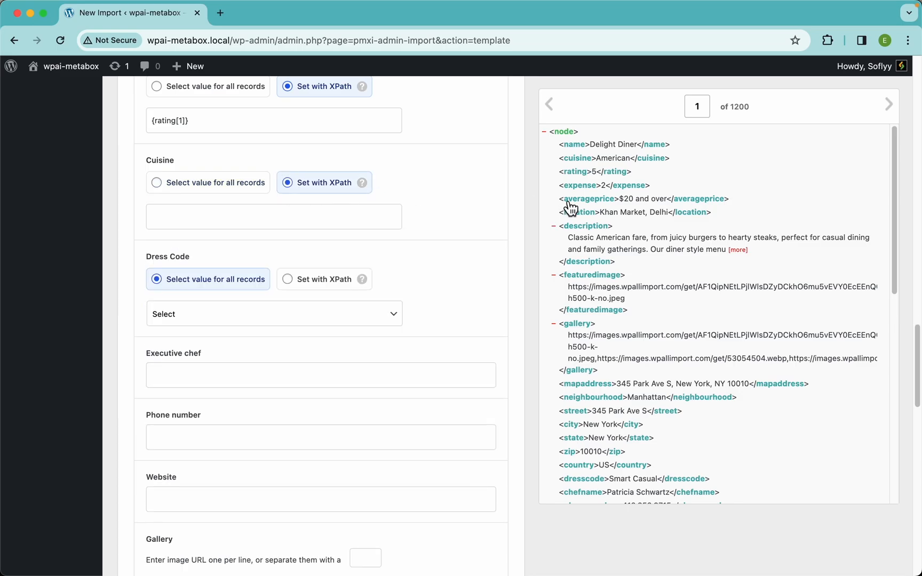
{"action": "left_click_drag", "start_coordinate": [585, 166], "coordinate": [383, 223]}
Switch the Dress Code field to Set with XPath and map the dresscode element to it.
{"action": "scroll", "coordinate": [377, 245], "scroll_direction": "down", "scroll_amount": 5}
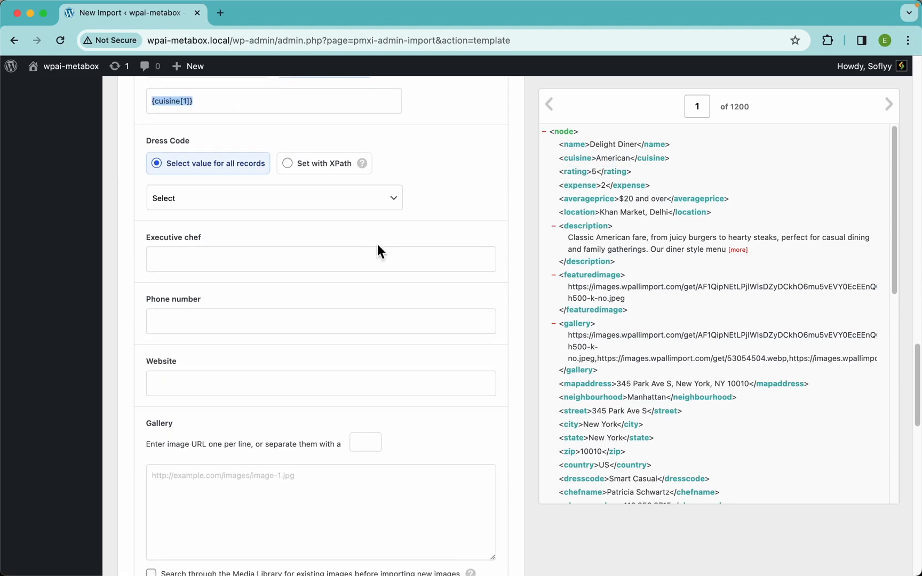
{"action": "left_click", "coordinate": [323, 164]}
{"action": "scroll", "coordinate": [664, 351], "scroll_direction": "down", "scroll_amount": 4}
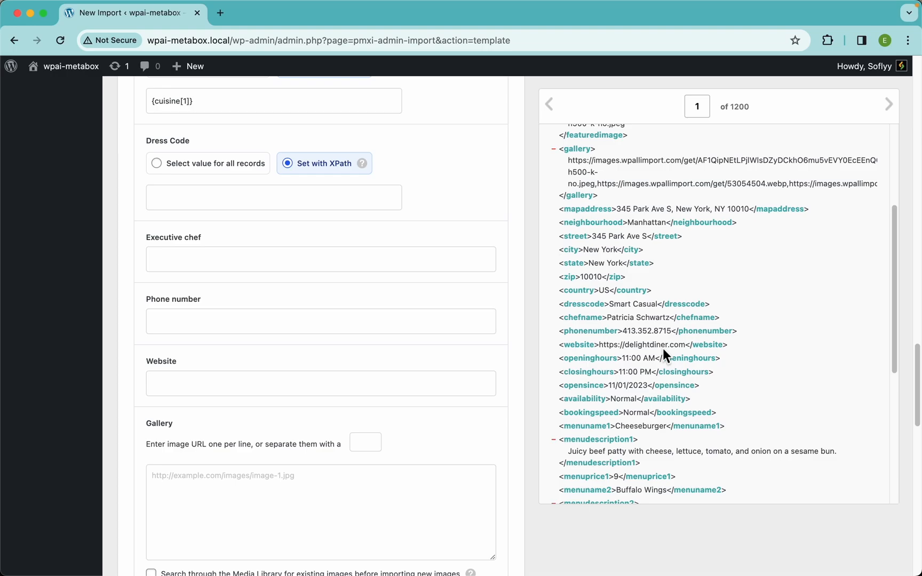
{"action": "left_click_drag", "start_coordinate": [582, 304], "coordinate": [233, 198]}
Map the chefname element to Executive chef, phonenumber to Phone number, and website to Website.
{"action": "left_click_drag", "start_coordinate": [588, 327], "coordinate": [297, 255]}
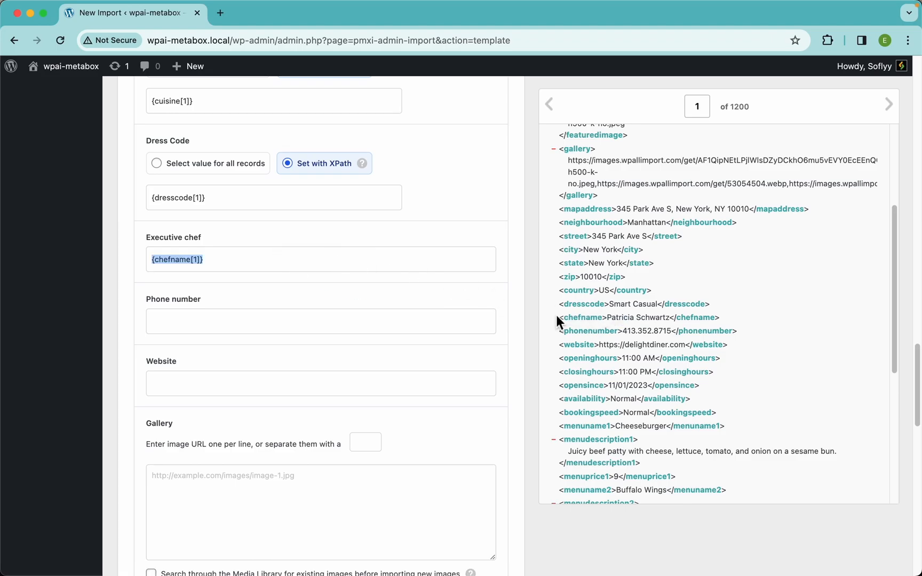
{"action": "left_click_drag", "start_coordinate": [598, 335], "coordinate": [427, 325]}
{"action": "left_click_drag", "start_coordinate": [588, 345], "coordinate": [373, 385]}
Map the gallery element to the image URL area of the Gallery field.
{"action": "scroll", "coordinate": [433, 379], "scroll_direction": "down", "scroll_amount": 2}
{"action": "scroll", "coordinate": [432, 379], "scroll_direction": "down", "scroll_amount": 3}
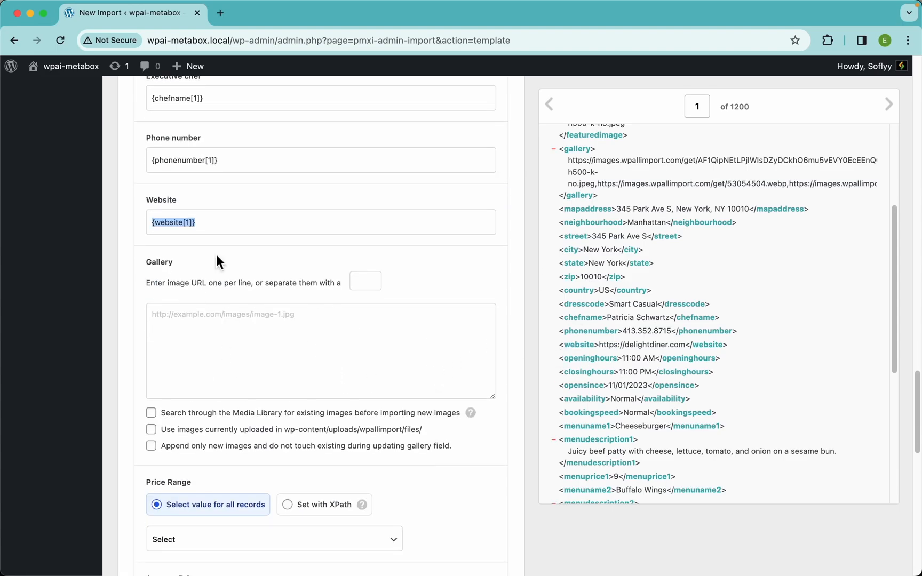
{"action": "scroll", "coordinate": [731, 231], "scroll_direction": "up", "scroll_amount": 2}
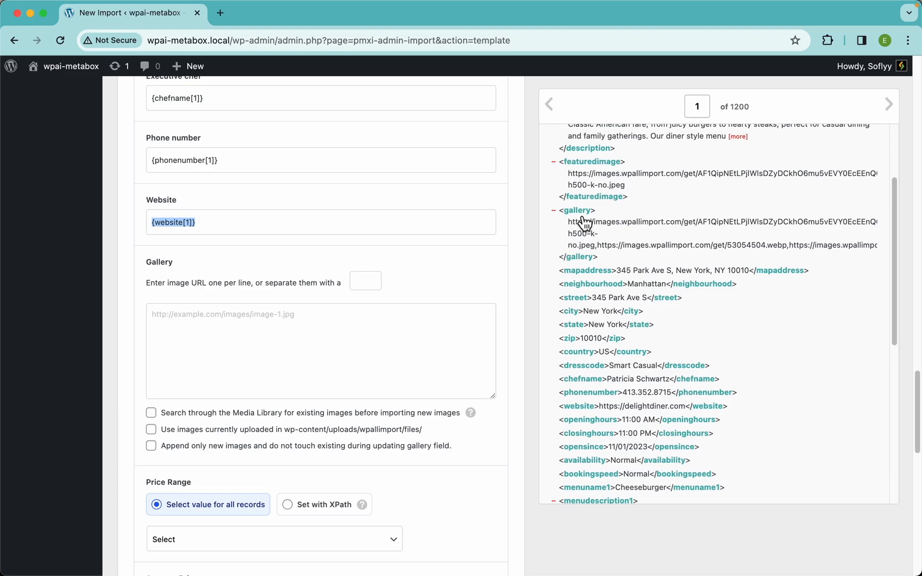
{"action": "left_click_drag", "start_coordinate": [585, 223], "coordinate": [440, 331]}
Examine how record 1's gallery image URLs are separated and set the Gallery field's separator to a comma.
{"action": "scroll", "coordinate": [756, 228], "scroll_direction": "up", "scroll_amount": 5}
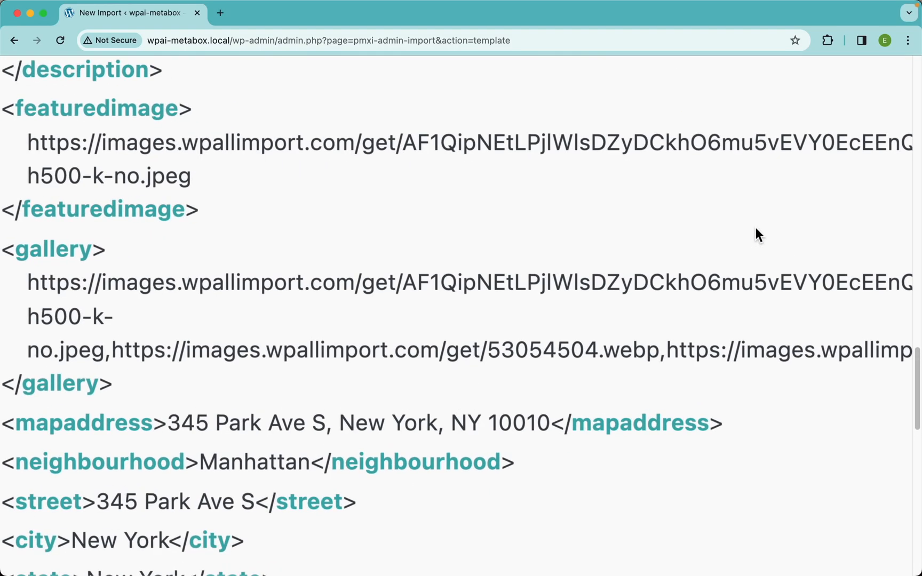
{"action": "scroll", "coordinate": [120, 344], "scroll_direction": "left", "scroll_amount": 5}
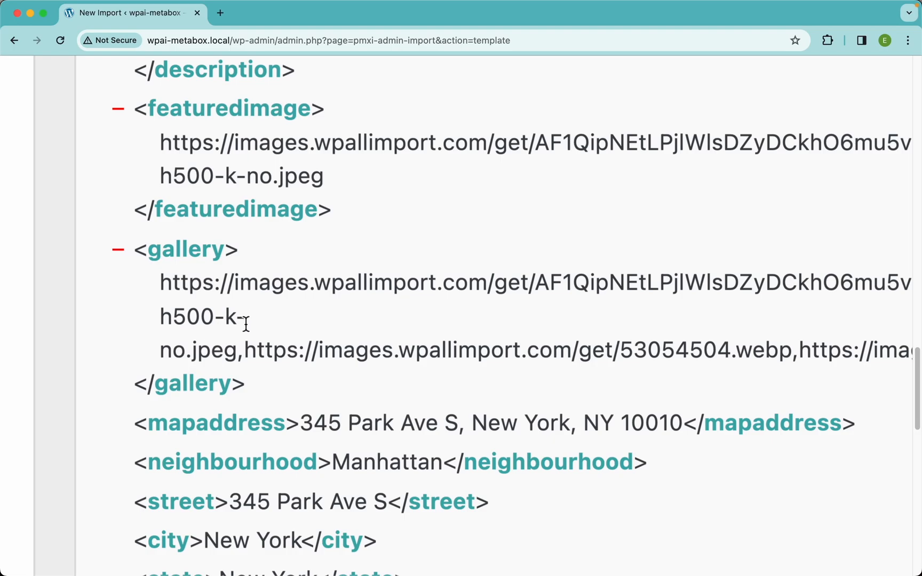
{"action": "left_click_drag", "start_coordinate": [237, 350], "coordinate": [160, 294]}
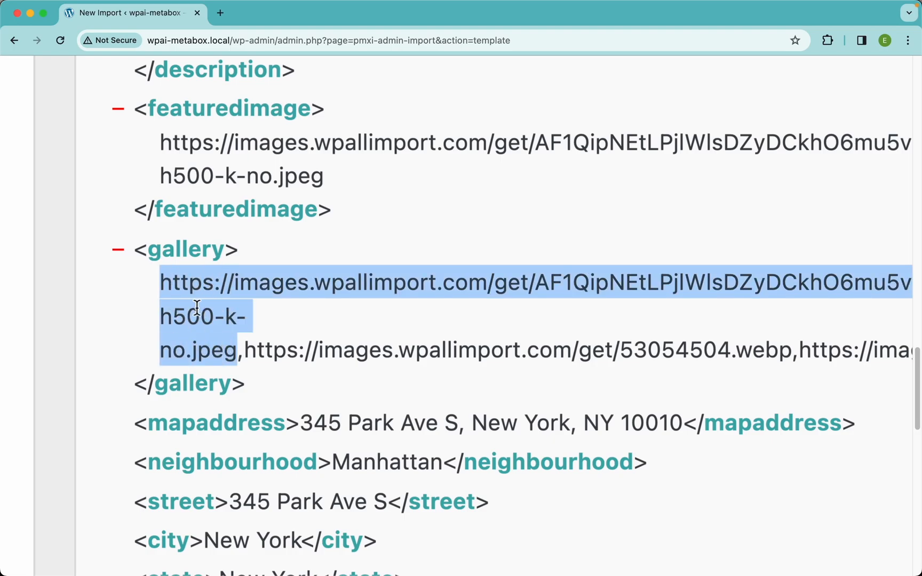
{"action": "left_click_drag", "start_coordinate": [245, 350], "coordinate": [636, 350]}
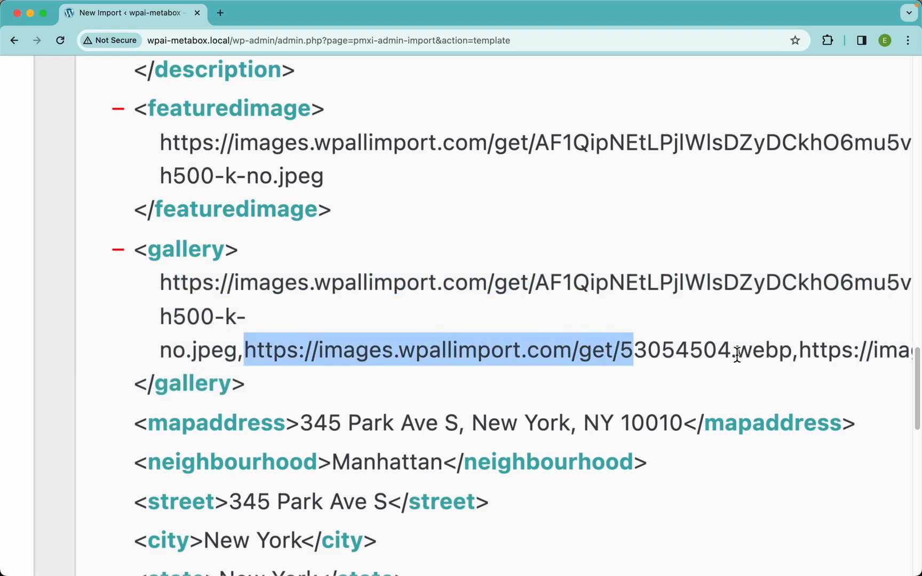
{"action": "left_click", "coordinate": [329, 326]}
{"action": "left_click_drag", "start_coordinate": [243, 359], "coordinate": [238, 354]}
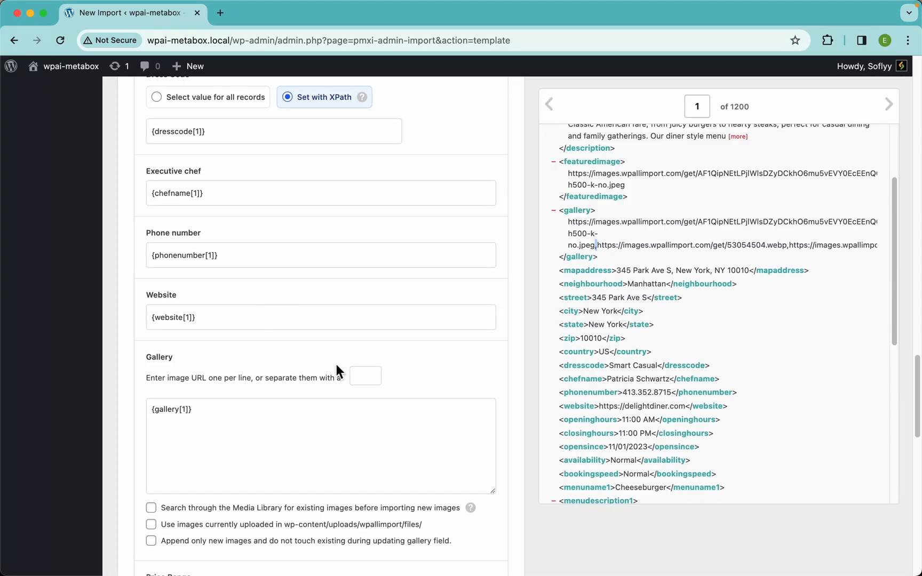
{"action": "left_click", "coordinate": [366, 377]}
{"action": "type", "text": ","}
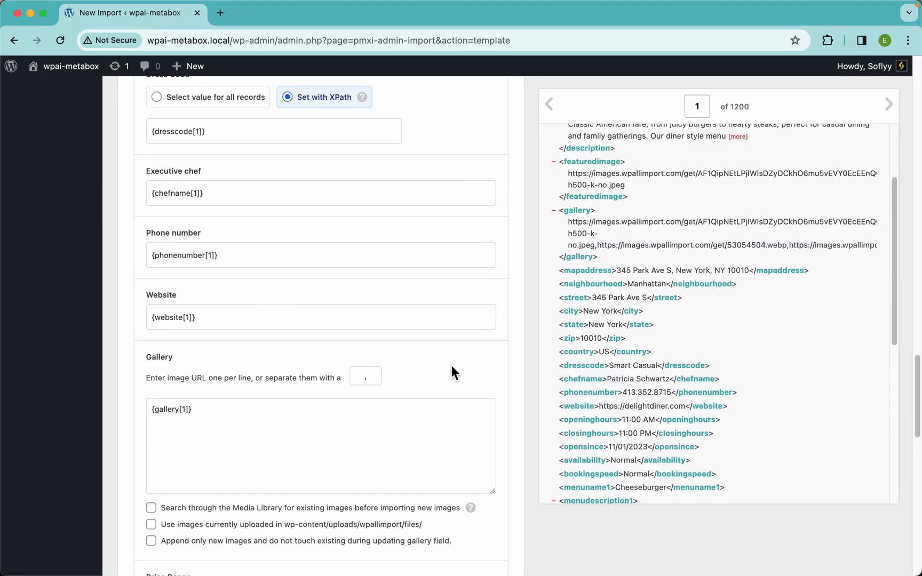
Enable searching the Media Library for existing images before importing on the Gallery field, matching images by URL.
{"action": "scroll", "coordinate": [448, 368], "scroll_direction": "down", "scroll_amount": 3}
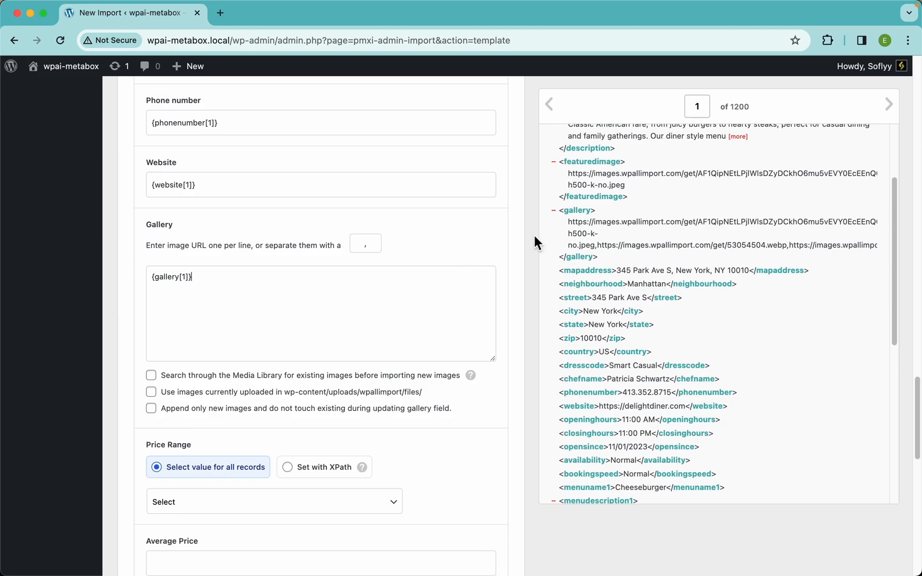
{"action": "scroll", "coordinate": [231, 288], "scroll_direction": "down", "scroll_amount": 5}
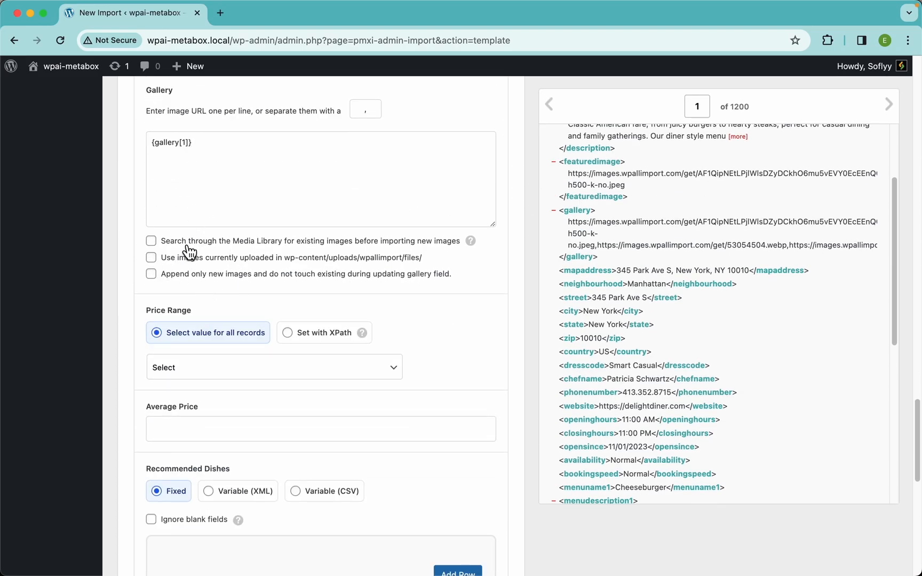
{"action": "left_click", "coordinate": [188, 244]}
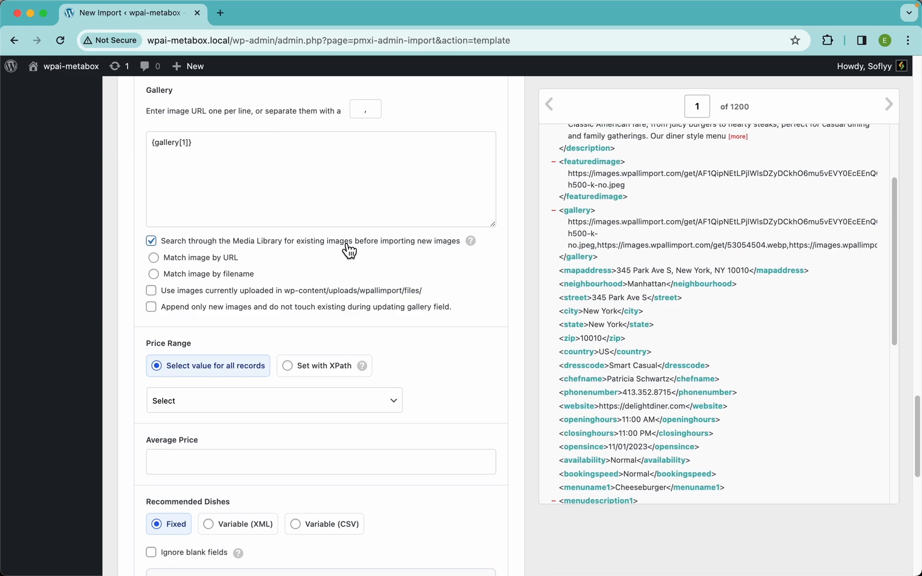
{"action": "mouse_move", "coordinate": [472, 243]}
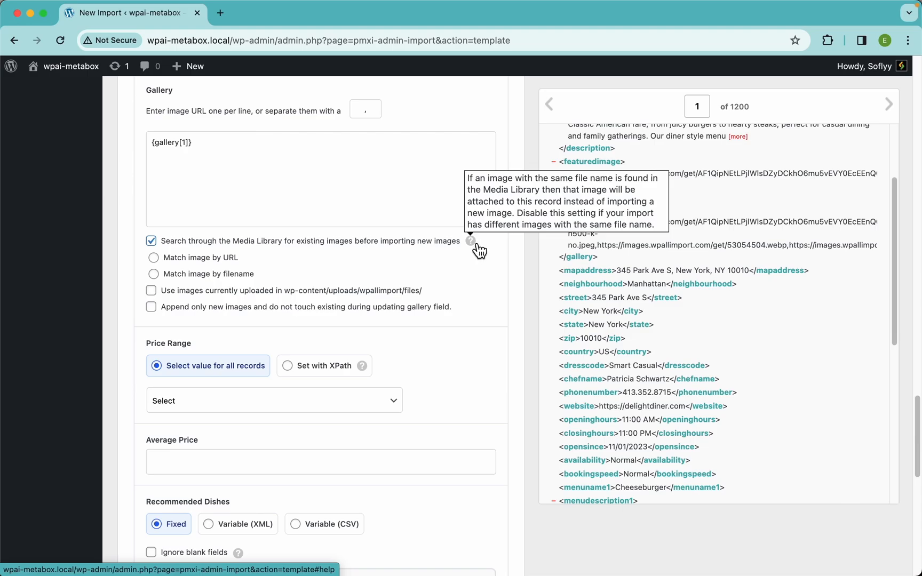
{"action": "left_click", "coordinate": [231, 260]}
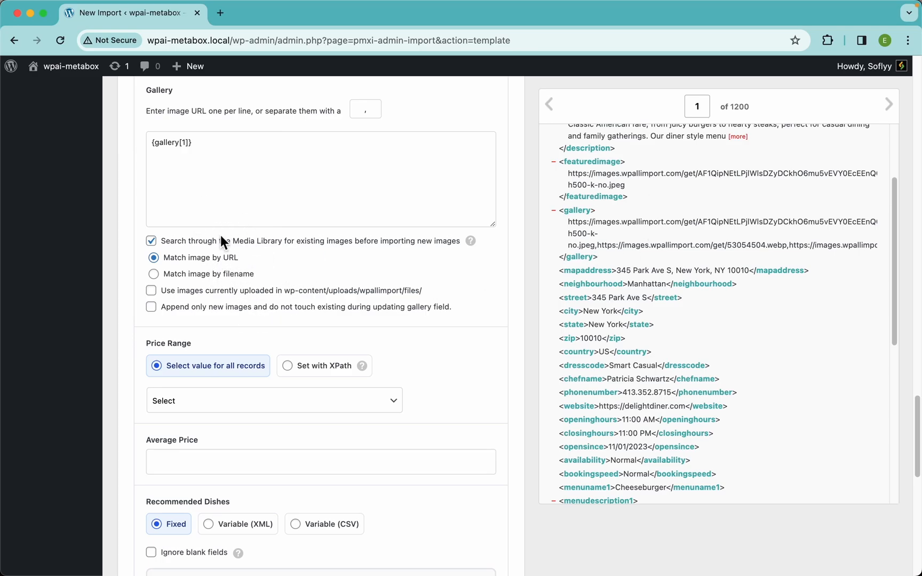
Switch Price Range to Set with XPath and map expense to it, and map averageprice to Average Price.
{"action": "scroll", "coordinate": [348, 316], "scroll_direction": "down", "scroll_amount": 3}
{"action": "left_click", "coordinate": [312, 213]}
{"action": "scroll", "coordinate": [745, 240], "scroll_direction": "up", "scroll_amount": 3}
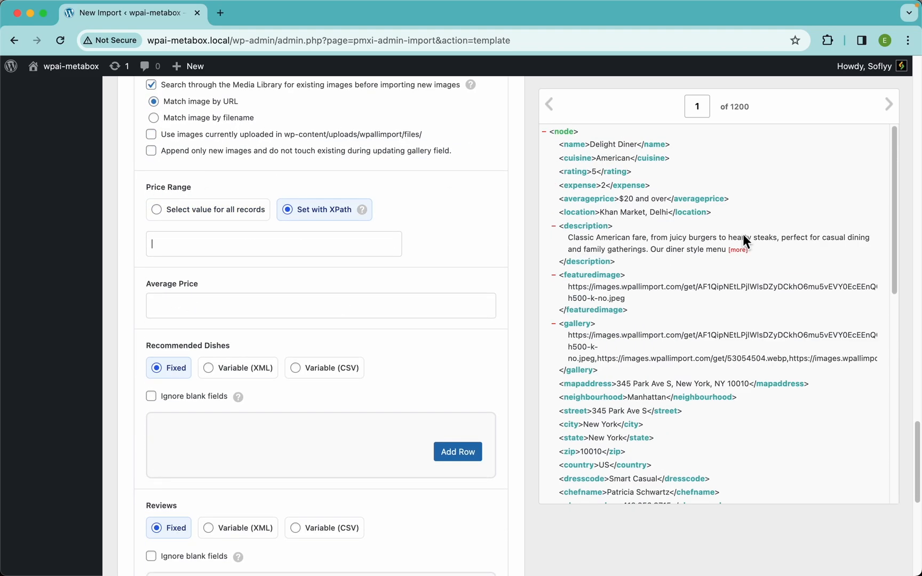
{"action": "left_click_drag", "start_coordinate": [576, 191], "coordinate": [341, 241]}
{"action": "scroll", "coordinate": [303, 320], "scroll_direction": "down", "scroll_amount": 2}
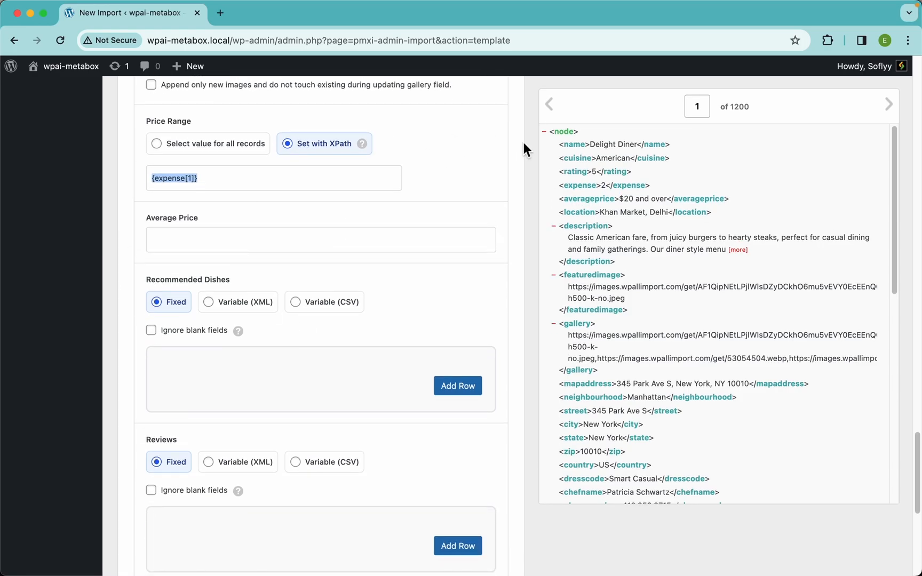
{"action": "left_click_drag", "start_coordinate": [593, 208], "coordinate": [386, 241]}
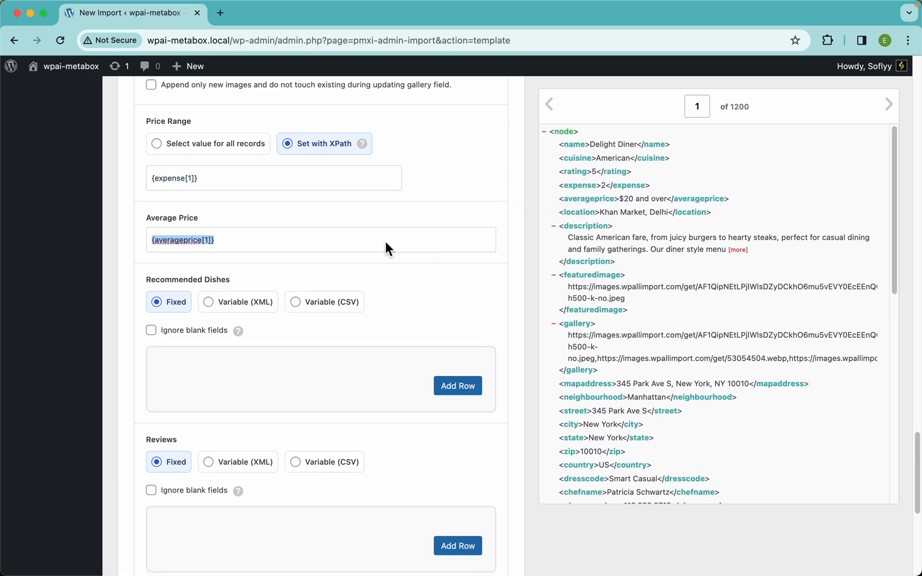
Review the record's menu elements and open the Add New Restaurant page in a separate browser tab.
{"action": "scroll", "coordinate": [386, 309], "scroll_direction": "down", "scroll_amount": 3}
{"action": "scroll", "coordinate": [705, 341], "scroll_direction": "down", "scroll_amount": 10}
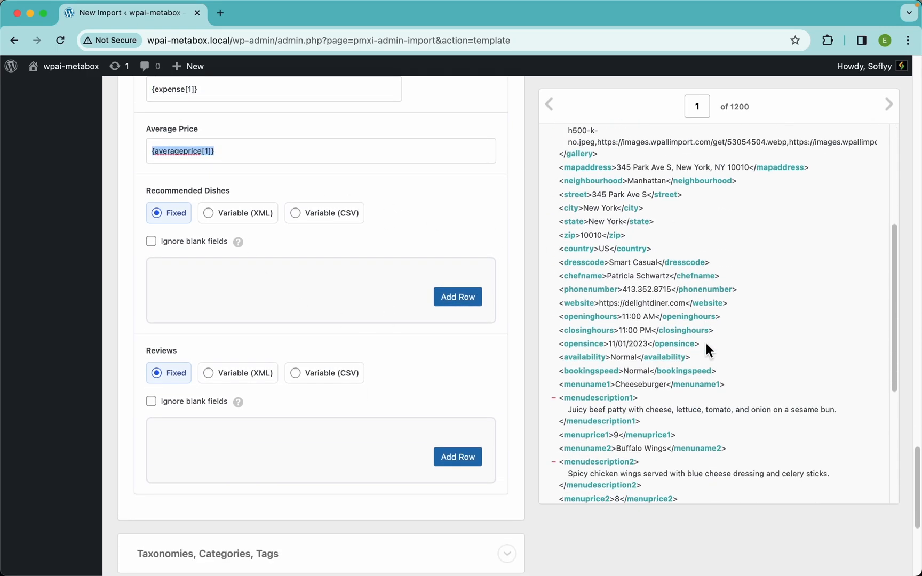
{"action": "scroll", "coordinate": [706, 351], "scroll_direction": "down", "scroll_amount": 1}
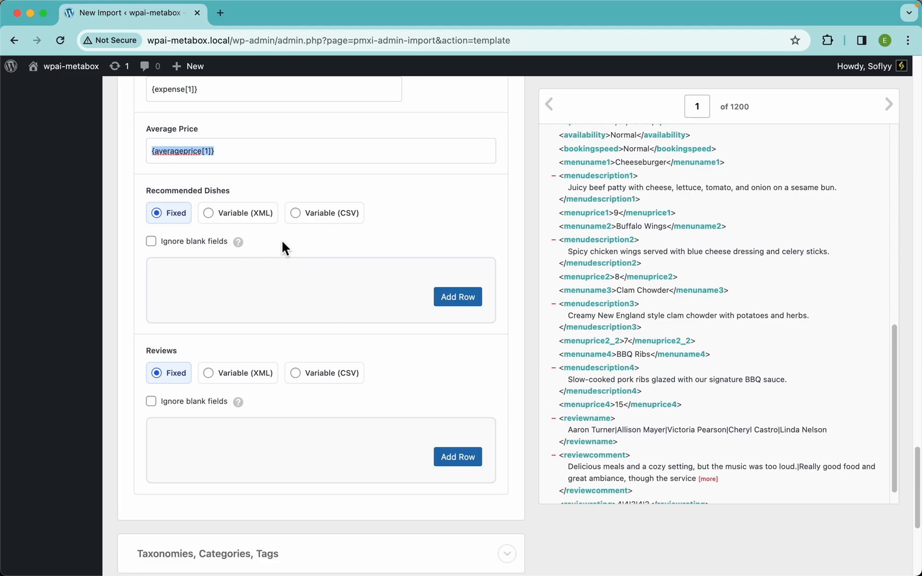
{"action": "scroll", "coordinate": [282, 246], "scroll_direction": "up", "scroll_amount": 20}
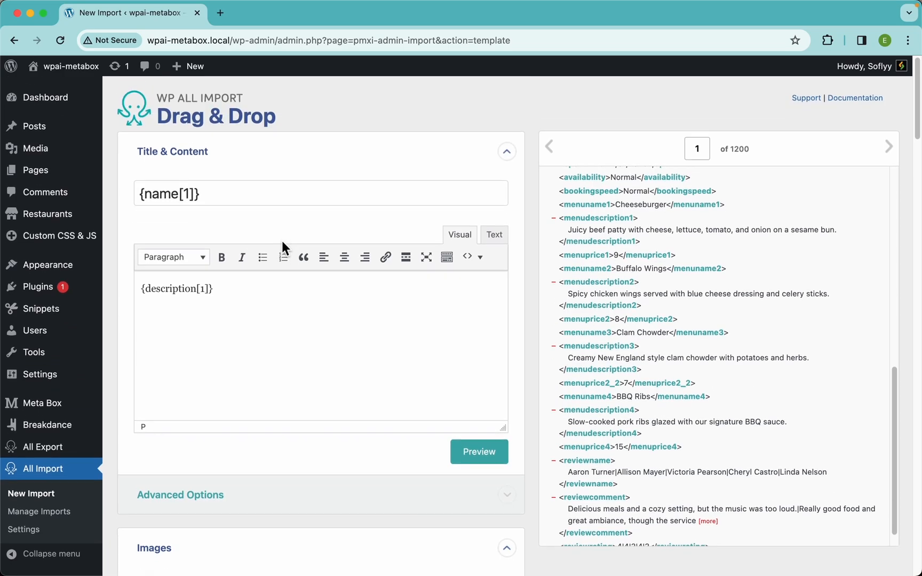
{"action": "mouse_move", "coordinate": [59, 216]}
{"action": "right_click", "coordinate": [127, 231]}
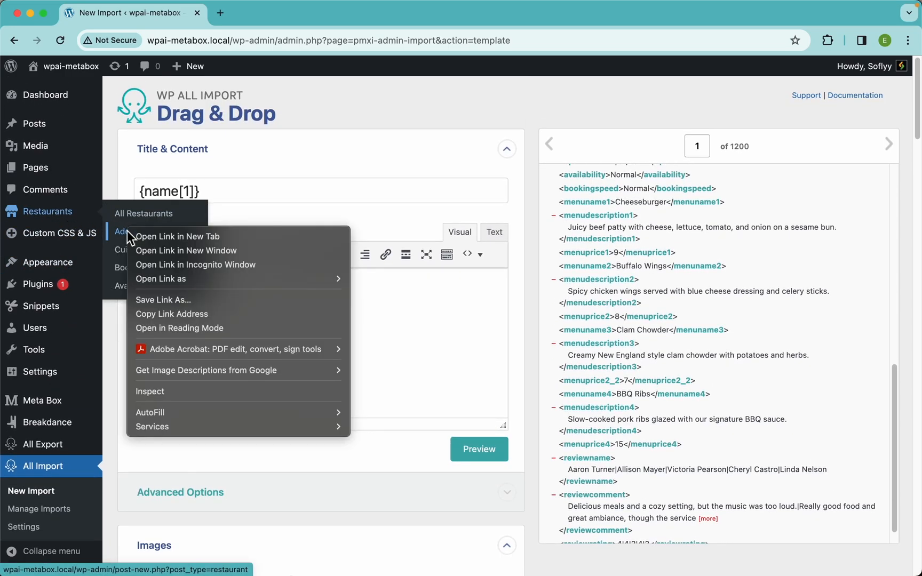
{"action": "left_click", "coordinate": [143, 237]}
{"action": "left_click", "coordinate": [256, 15]}
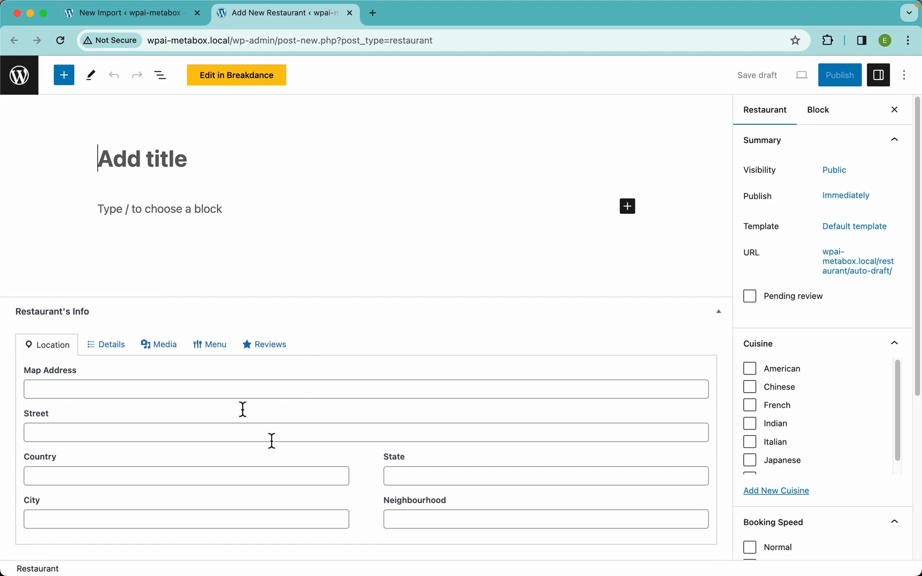
Examine the Media and Menu fields of the new restaurant, including the Name, Description and Price fields of Recommended Dishes.
{"action": "left_click", "coordinate": [156, 348]}
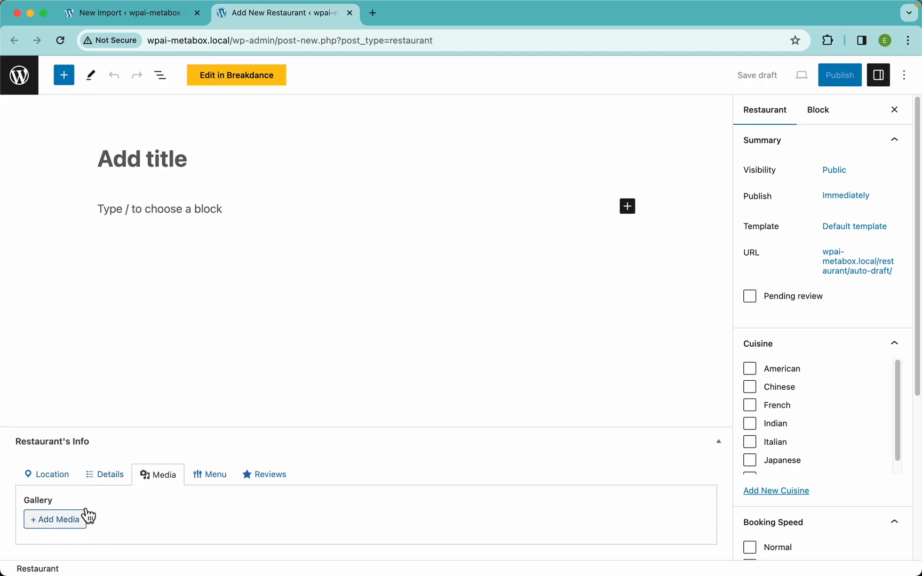
{"action": "left_click", "coordinate": [214, 482]}
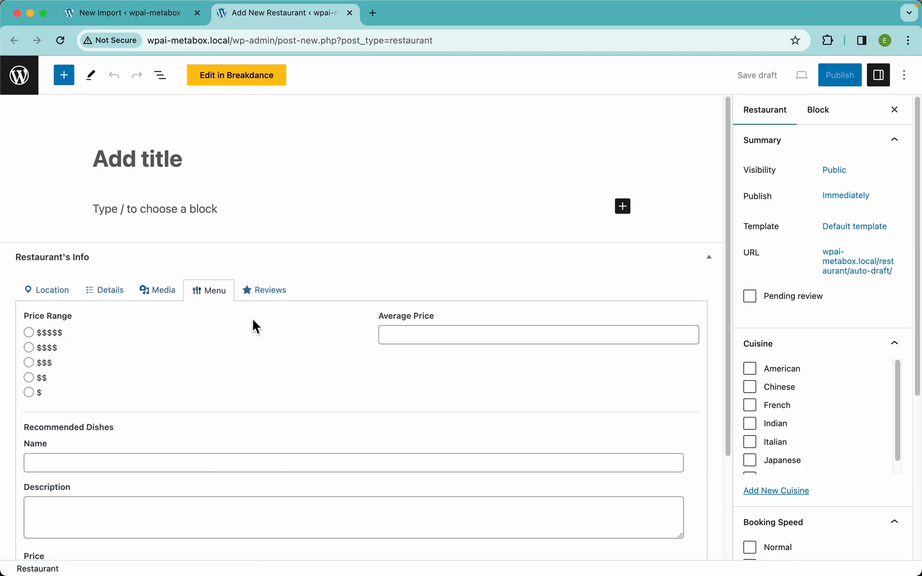
{"action": "scroll", "coordinate": [247, 336], "scroll_direction": "down", "scroll_amount": 5}
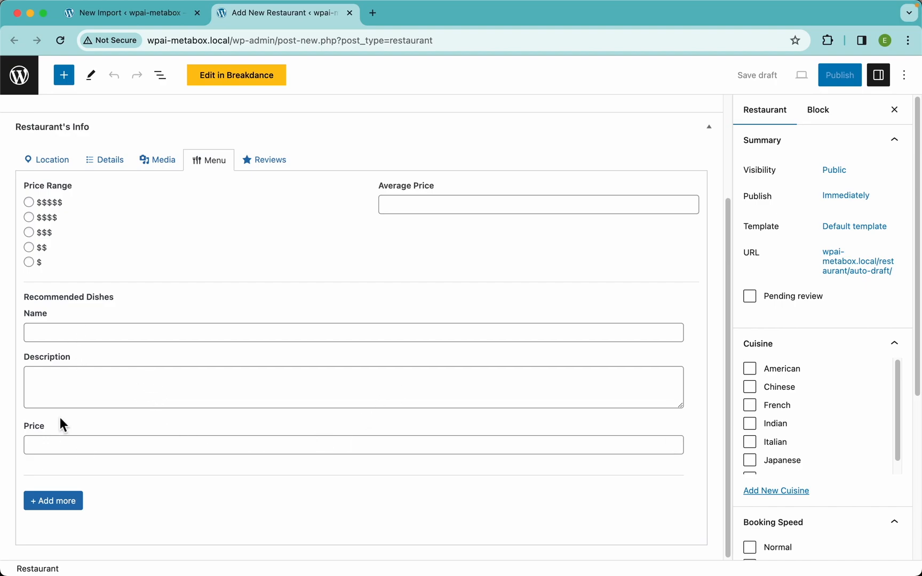
{"action": "left_click", "coordinate": [104, 335]}
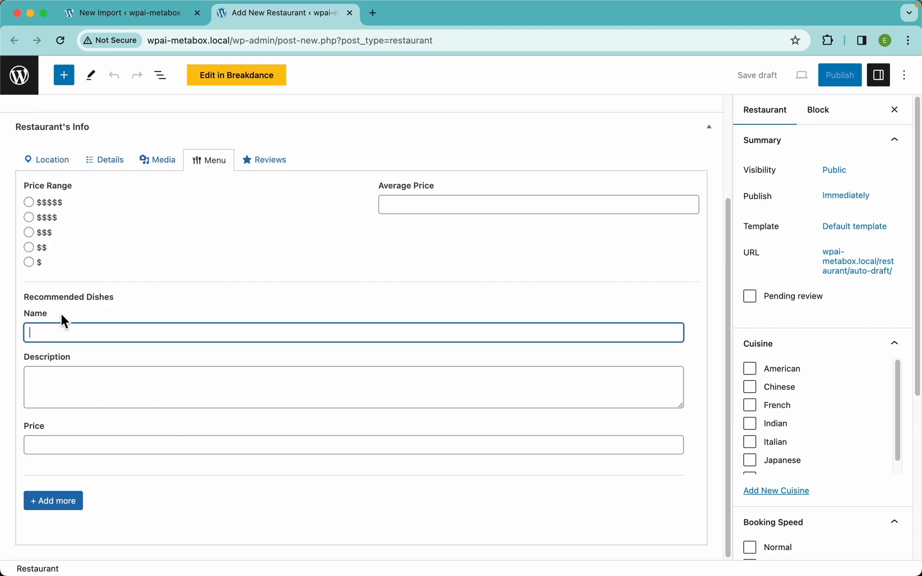
{"action": "left_click", "coordinate": [71, 381]}
{"action": "left_click", "coordinate": [99, 445]}
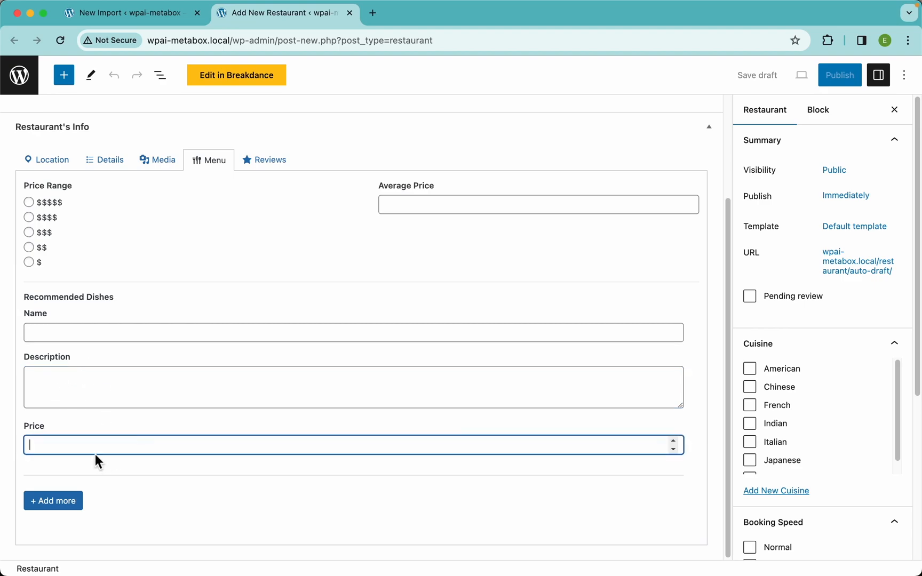
Add two more blank dish entries to the new restaurant's Recommended Dishes group.
{"action": "left_click", "coordinate": [60, 503]}
{"action": "scroll", "coordinate": [129, 475], "scroll_direction": "down", "scroll_amount": 4}
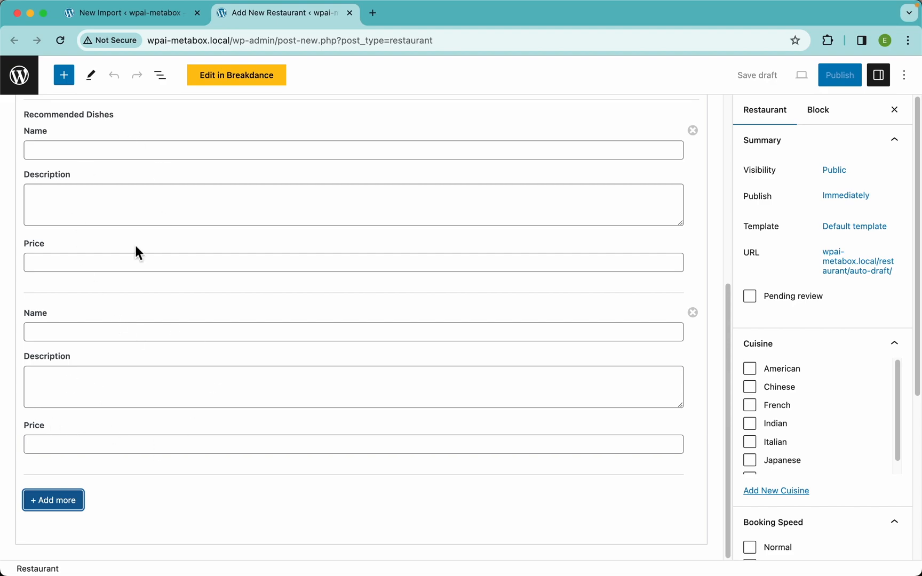
{"action": "left_click", "coordinate": [63, 505]}
{"action": "scroll", "coordinate": [205, 469], "scroll_direction": "down", "scroll_amount": 4}
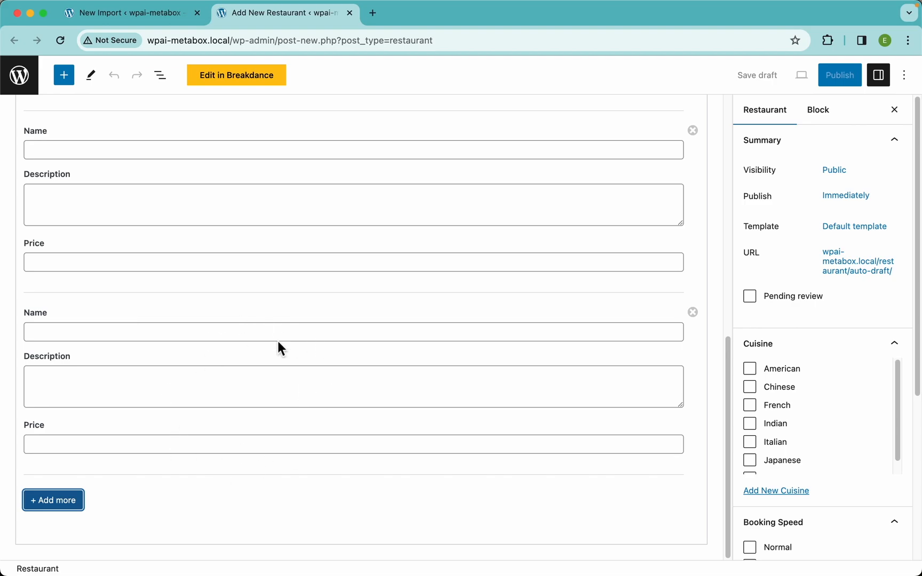
Return to the import template and add four rows to the Recommended Dishes group in Fixed mode.
{"action": "left_click", "coordinate": [165, 17]}
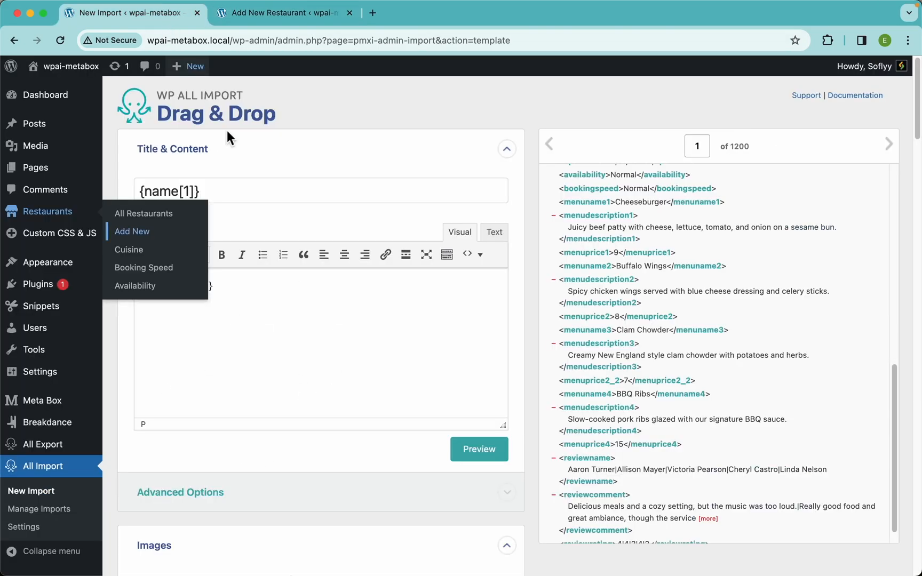
{"action": "scroll", "coordinate": [398, 465], "scroll_direction": "down", "scroll_amount": 20}
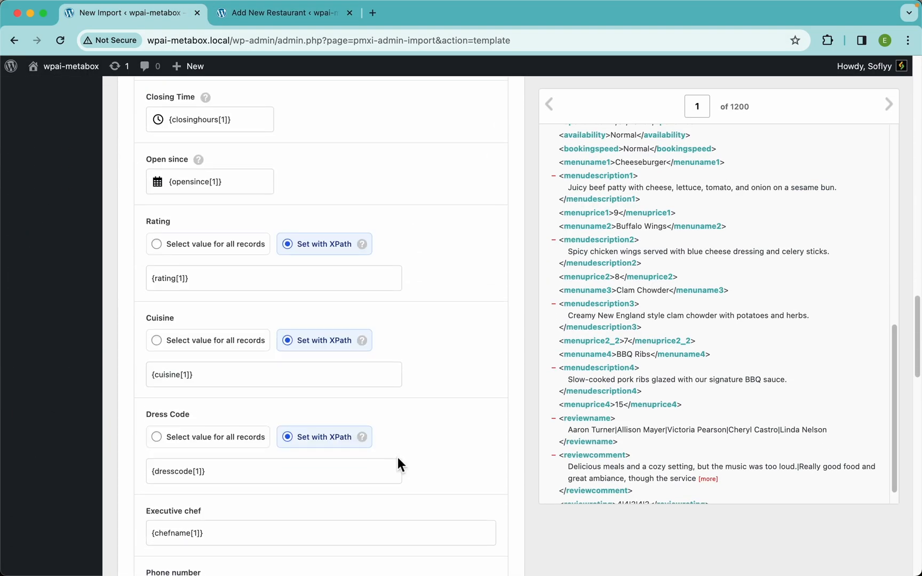
{"action": "scroll", "coordinate": [398, 460], "scroll_direction": "down", "scroll_amount": 15}
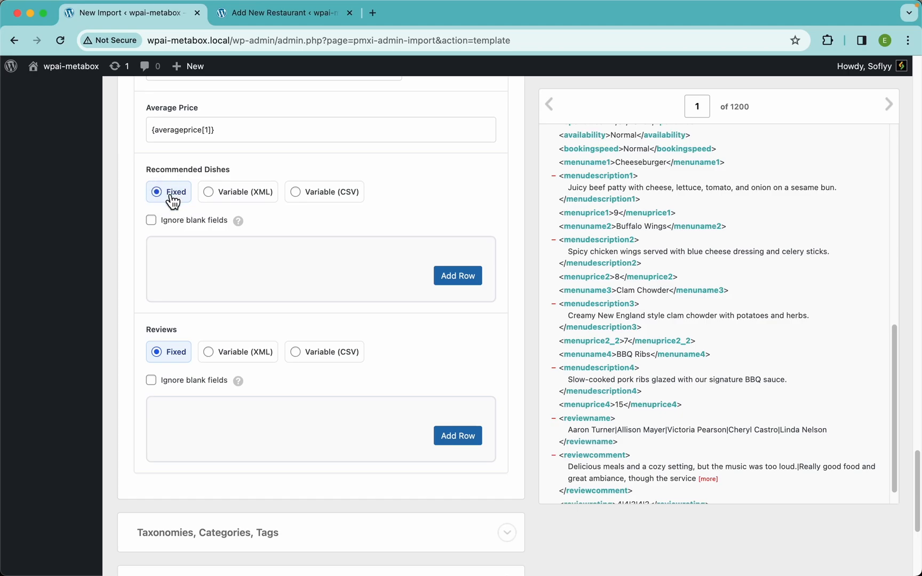
{"action": "left_click", "coordinate": [455, 281]}
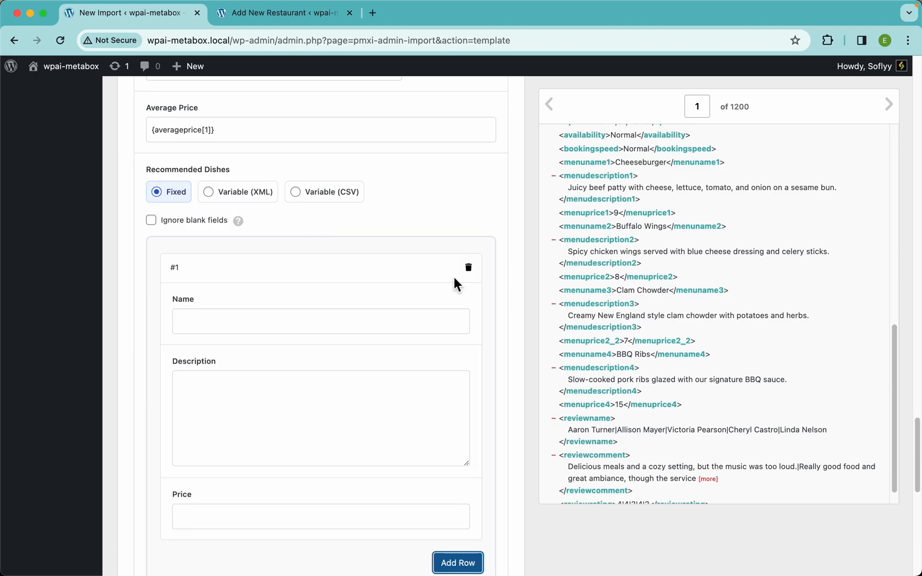
{"action": "scroll", "coordinate": [422, 325], "scroll_direction": "down", "scroll_amount": 5}
{"action": "left_click", "coordinate": [457, 264]}
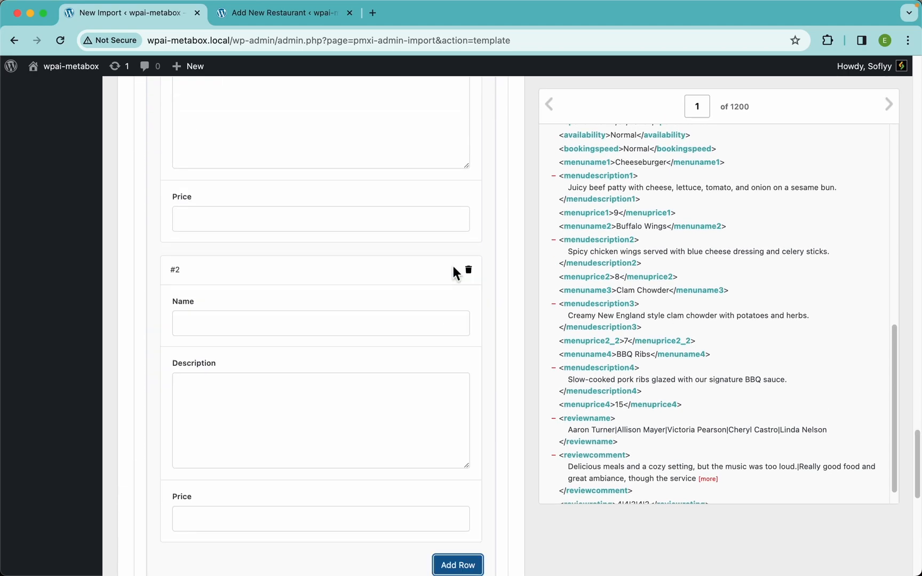
{"action": "scroll", "coordinate": [453, 283], "scroll_direction": "down", "scroll_amount": 4}
{"action": "left_click", "coordinate": [466, 337]}
{"action": "scroll", "coordinate": [470, 395], "scroll_direction": "down", "scroll_amount": 3}
{"action": "left_click", "coordinate": [464, 398]}
{"action": "scroll", "coordinate": [390, 395], "scroll_direction": "down", "scroll_amount": 4}
{"action": "scroll", "coordinate": [389, 390], "scroll_direction": "down", "scroll_amount": 1}
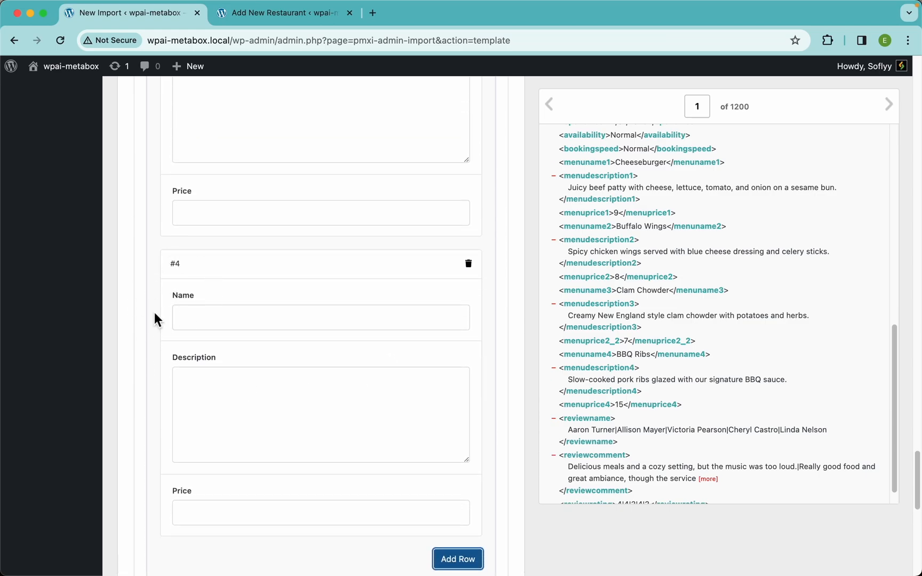
In dish row #1, map menuname1 to Name, menudescription1 to Description and menuprice1 to Price.
{"action": "scroll", "coordinate": [279, 267], "scroll_direction": "up", "scroll_amount": 15}
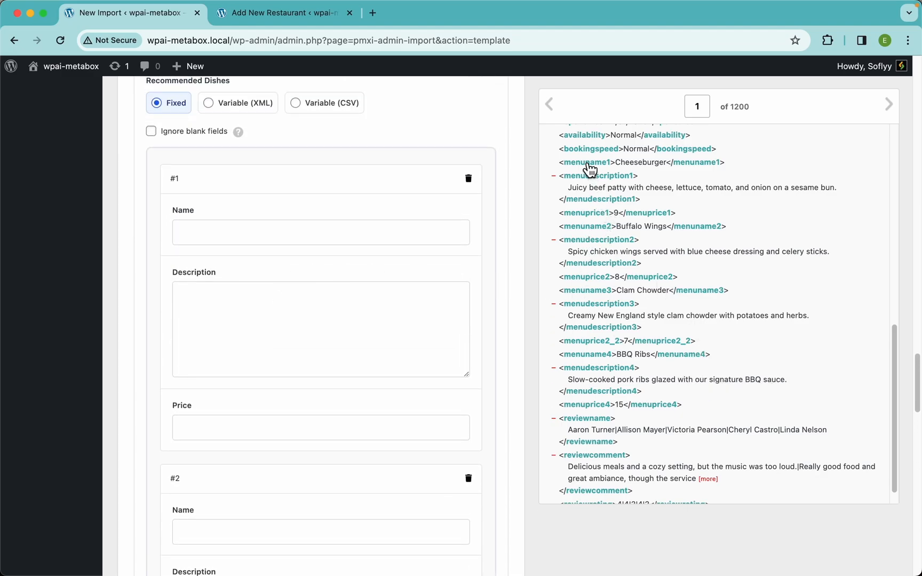
{"action": "left_click_drag", "start_coordinate": [592, 163], "coordinate": [343, 235]}
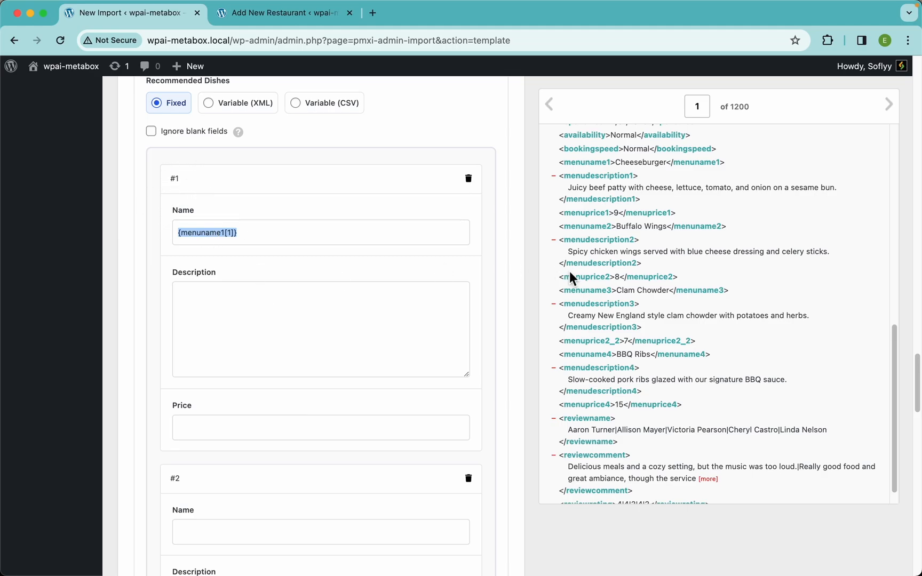
{"action": "left_click_drag", "start_coordinate": [597, 186], "coordinate": [406, 329]}
{"action": "left_click_drag", "start_coordinate": [590, 218], "coordinate": [350, 435]}
In dish row #2, map menuname2 to Name, menudescription2 to Description and menuprice2 to Price.
{"action": "scroll", "coordinate": [379, 434], "scroll_direction": "down", "scroll_amount": 5}
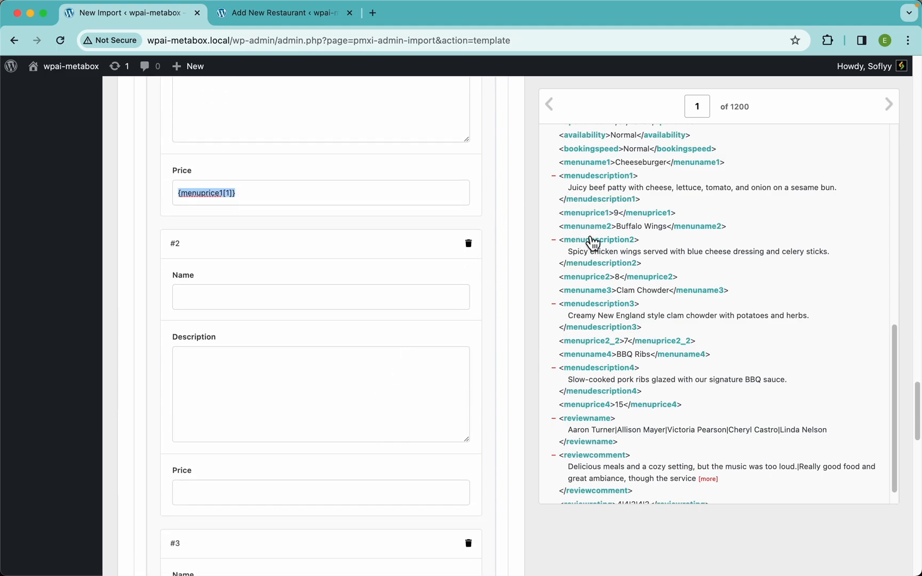
{"action": "left_click_drag", "start_coordinate": [589, 229], "coordinate": [372, 294]}
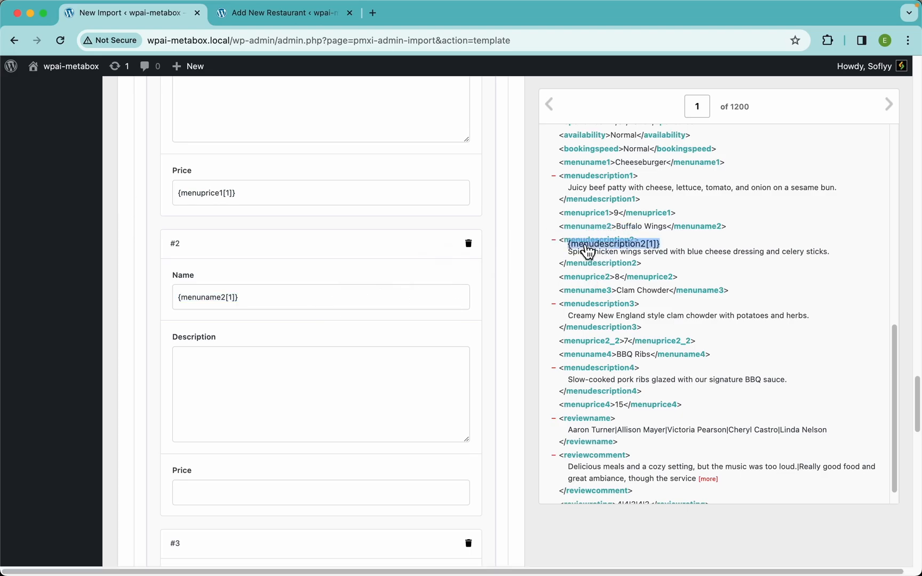
{"action": "left_click_drag", "start_coordinate": [587, 243], "coordinate": [364, 409]}
{"action": "scroll", "coordinate": [365, 409], "scroll_direction": "down", "scroll_amount": 3}
{"action": "left_click_drag", "start_coordinate": [582, 278], "coordinate": [384, 319]}
In dish row #3, map menuname3 to Name, menudescription3 to Description and menuprice2_2 to Price.
{"action": "scroll", "coordinate": [384, 319], "scroll_direction": "down", "scroll_amount": 3}
{"action": "left_click_drag", "start_coordinate": [606, 293], "coordinate": [415, 235]}
{"action": "left_click_drag", "start_coordinate": [577, 311], "coordinate": [368, 315]}
{"action": "left_click_drag", "start_coordinate": [587, 340], "coordinate": [310, 426]}
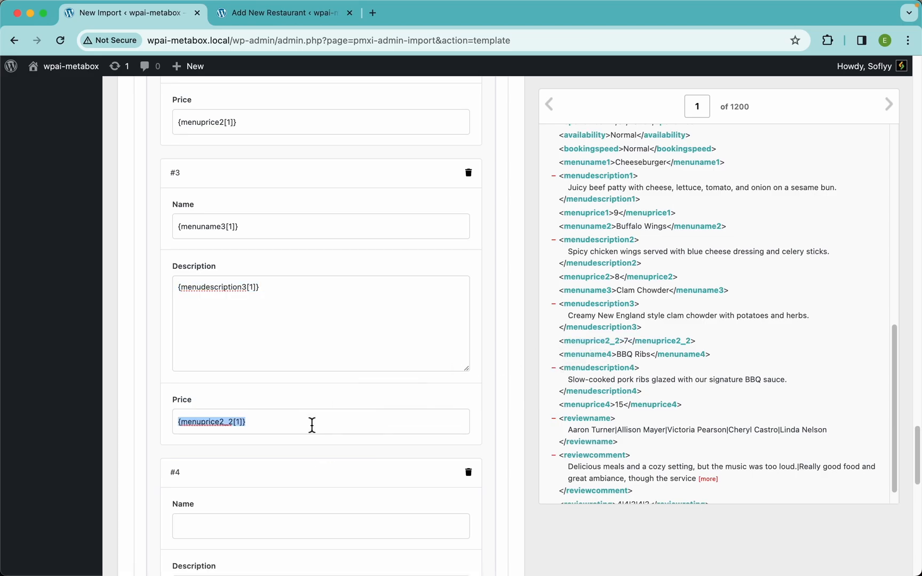
In dish row #4, map menuname4 to Name, menudescription4 to Description and menuprice4 to Price.
{"action": "scroll", "coordinate": [311, 427], "scroll_direction": "down", "scroll_amount": 5}
{"action": "left_click_drag", "start_coordinate": [582, 355], "coordinate": [360, 174]}
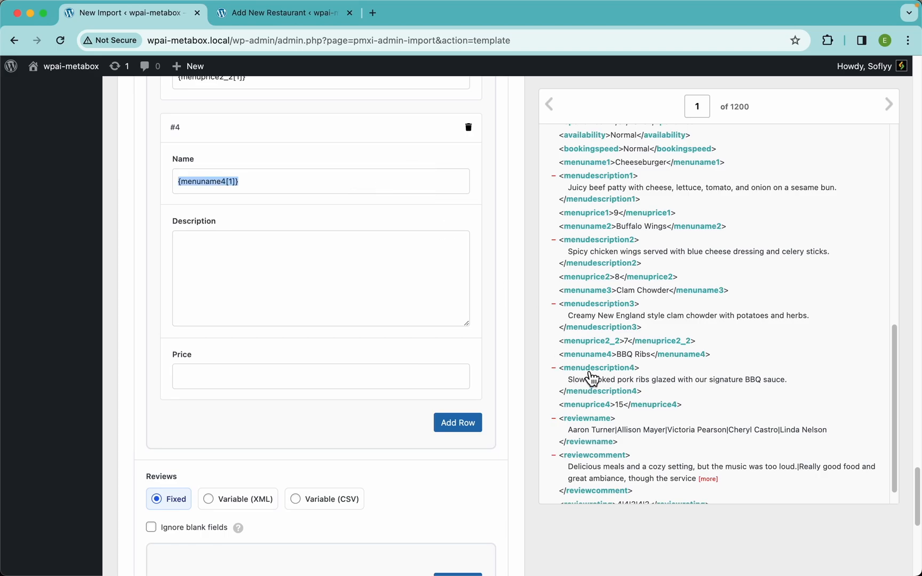
{"action": "left_click_drag", "start_coordinate": [589, 377], "coordinate": [406, 320]}
{"action": "left_click_drag", "start_coordinate": [587, 406], "coordinate": [353, 383]}
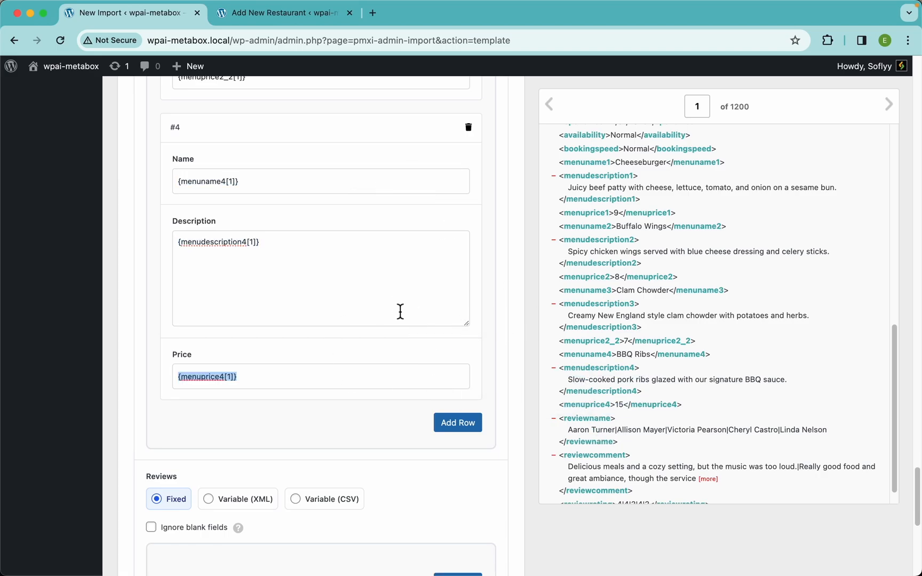
{"action": "left_click", "coordinate": [494, 317]}
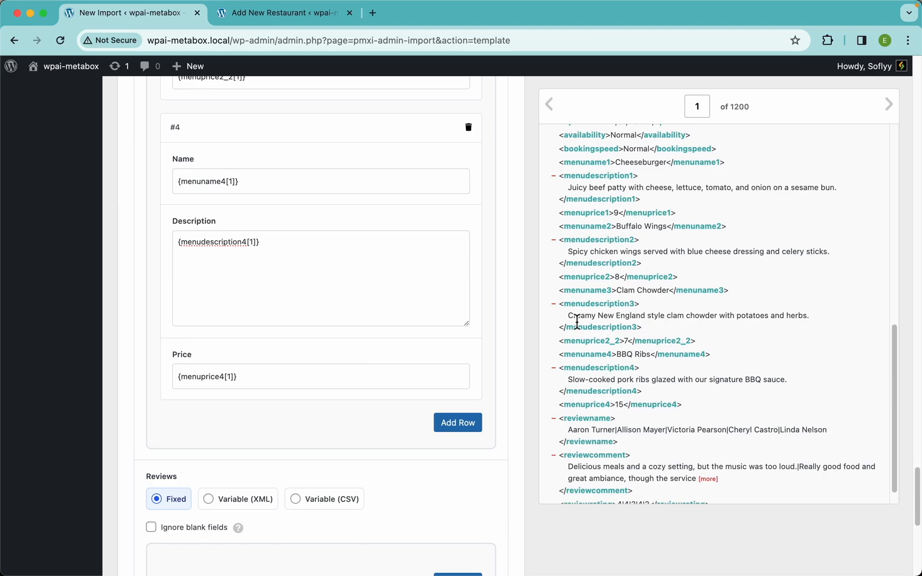
Compare the Recommended Dishes rows in the Add New Restaurant form with the Fixed-mode dish mapping in the import template.
{"action": "left_click", "coordinate": [295, 21]}
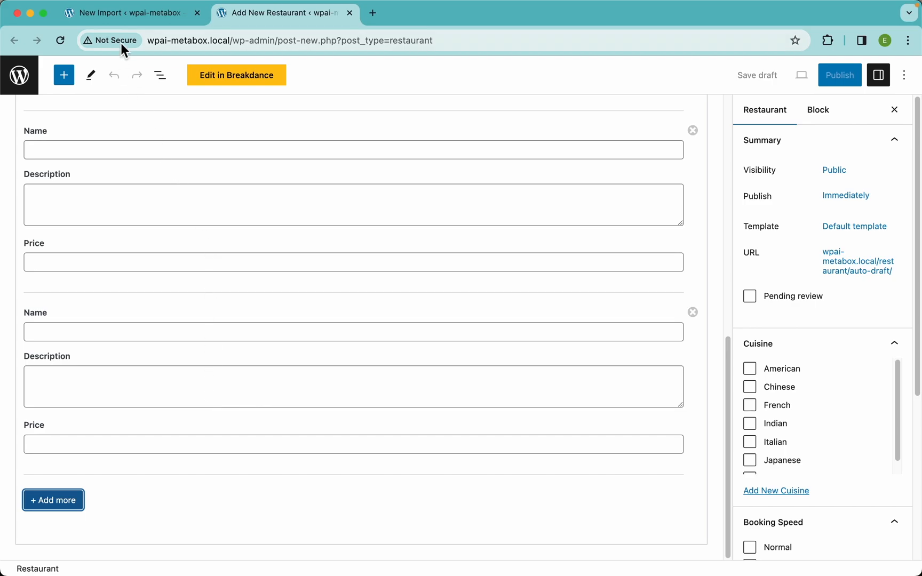
{"action": "left_click", "coordinate": [142, 18]}
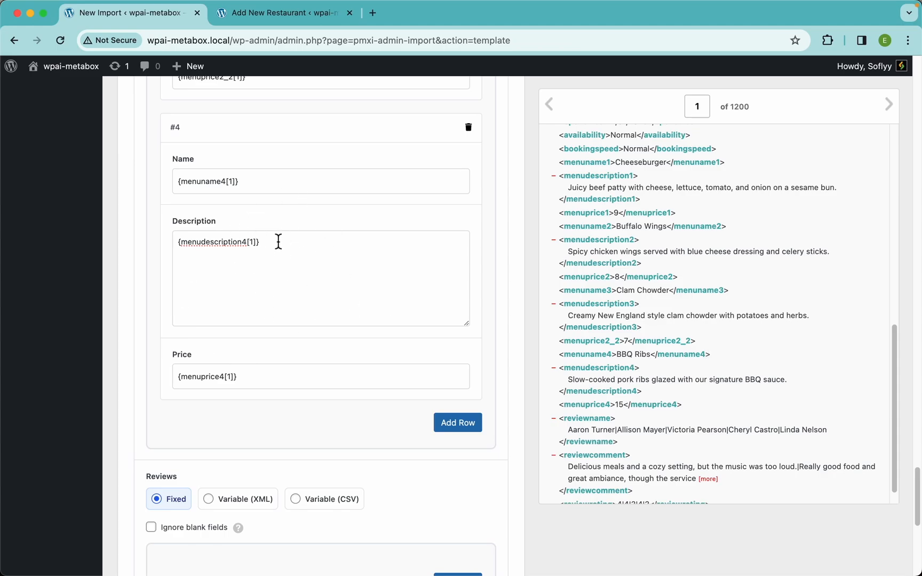
{"action": "left_click", "coordinate": [297, 15]}
{"action": "scroll", "coordinate": [266, 282], "scroll_direction": "up", "scroll_amount": 15}
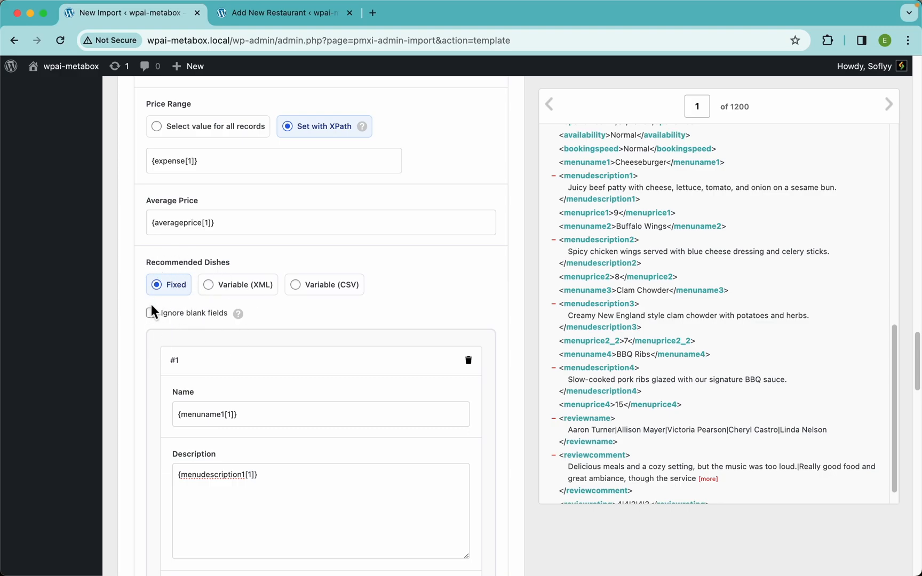
Set the Reviews group in the import template to the Variable (CSV) mode.
{"action": "scroll", "coordinate": [329, 346], "scroll_direction": "down", "scroll_amount": 15}
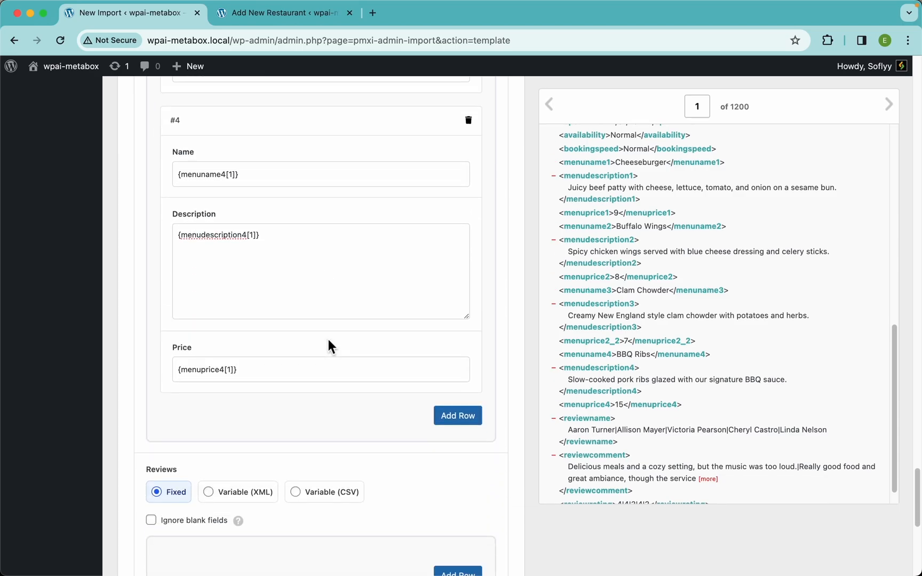
{"action": "scroll", "coordinate": [328, 340], "scroll_direction": "down", "scroll_amount": 5}
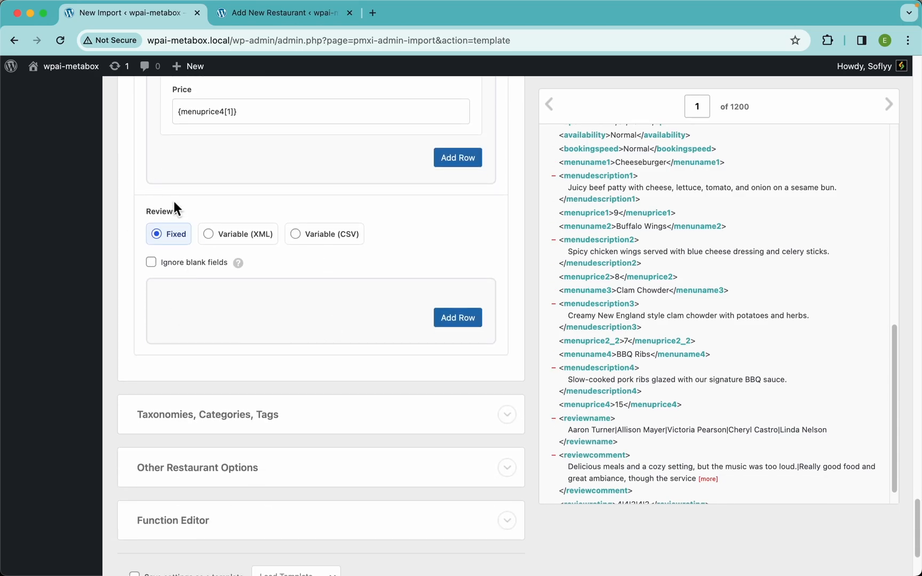
{"action": "left_click", "coordinate": [321, 240]}
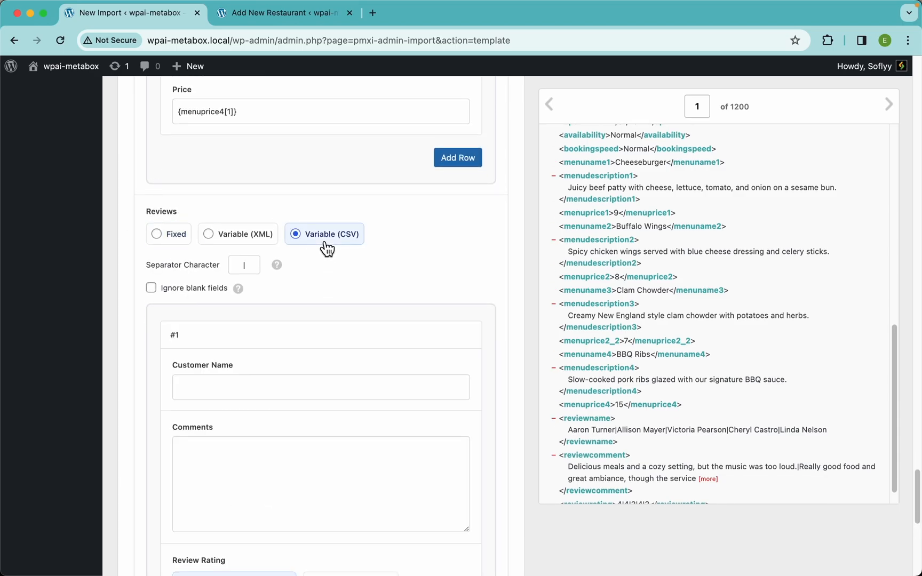
Examine how the reviewname, reviewcomment and reviewrating values of record 1 are separated and correspond to each other.
{"action": "scroll", "coordinate": [369, 323], "scroll_direction": "down", "scroll_amount": 5}
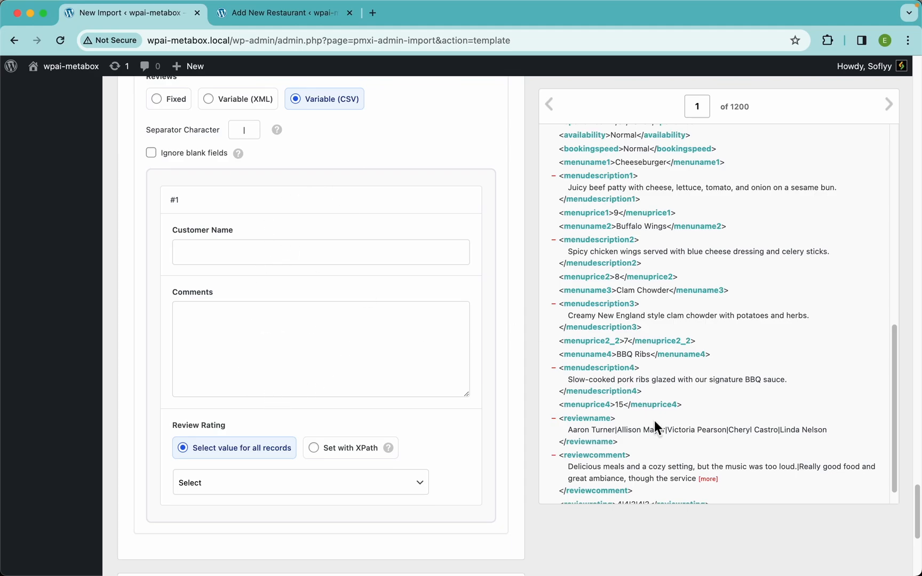
{"action": "scroll", "coordinate": [655, 427], "scroll_direction": "down", "scroll_amount": 1}
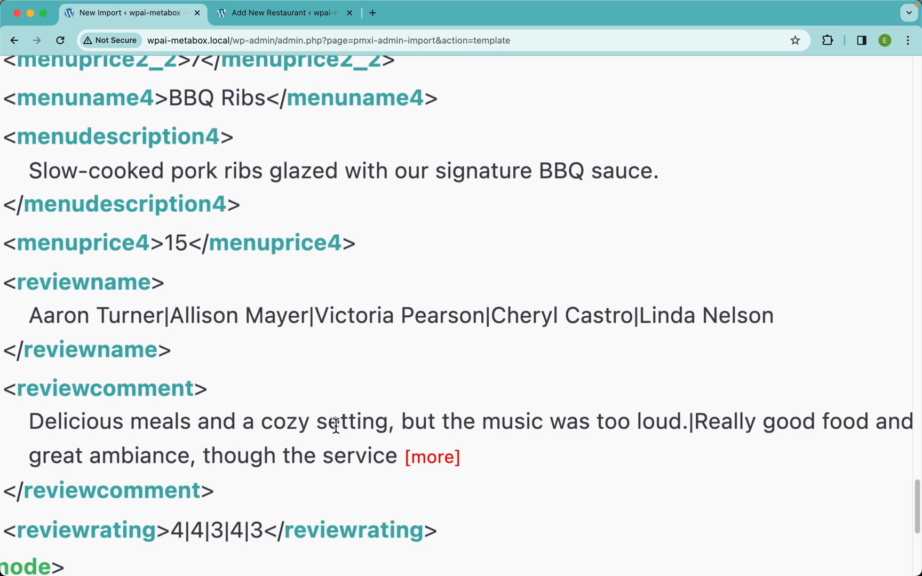
{"action": "left_click_drag", "start_coordinate": [689, 424], "coordinate": [695, 426]}
{"action": "left_click", "coordinate": [684, 426]}
{"action": "left_click_drag", "start_coordinate": [185, 531], "coordinate": [173, 536]}
{"action": "left_click_drag", "start_coordinate": [309, 318], "coordinate": [174, 318]}
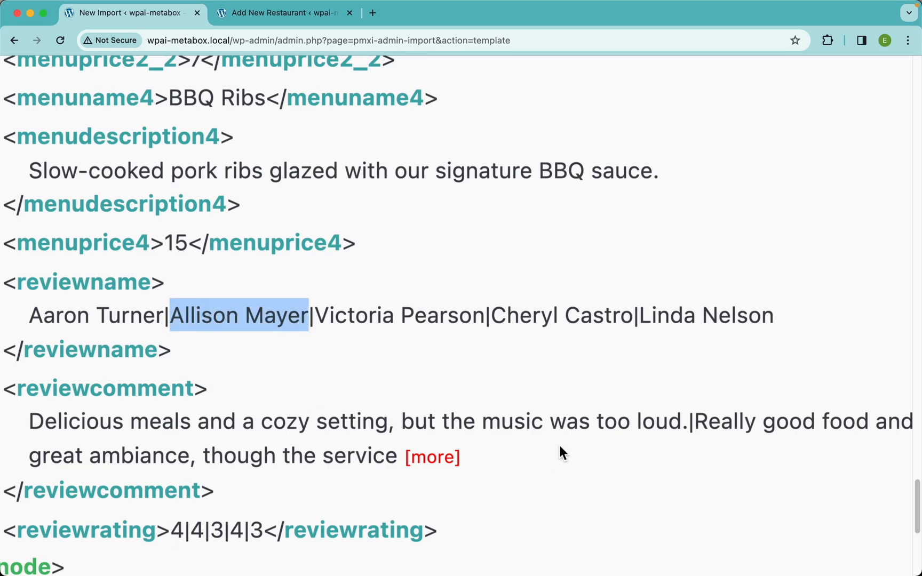
{"action": "left_click_drag", "start_coordinate": [696, 422], "coordinate": [397, 460]}
{"action": "left_click", "coordinate": [202, 536]}
{"action": "double_click", "coordinate": [203, 535]}
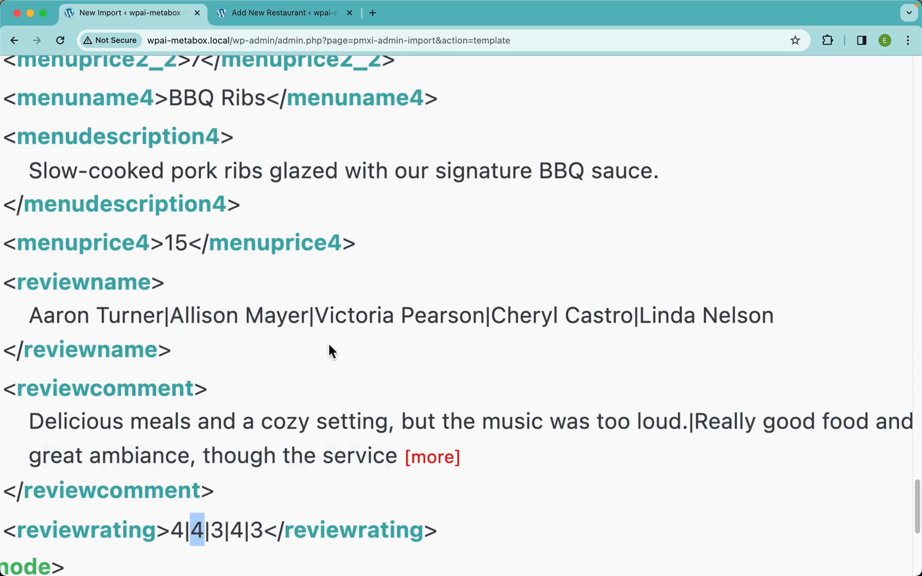
{"action": "left_click", "coordinate": [322, 314]}
{"action": "scroll", "coordinate": [525, 343], "scroll_direction": "down", "scroll_amount": 5}
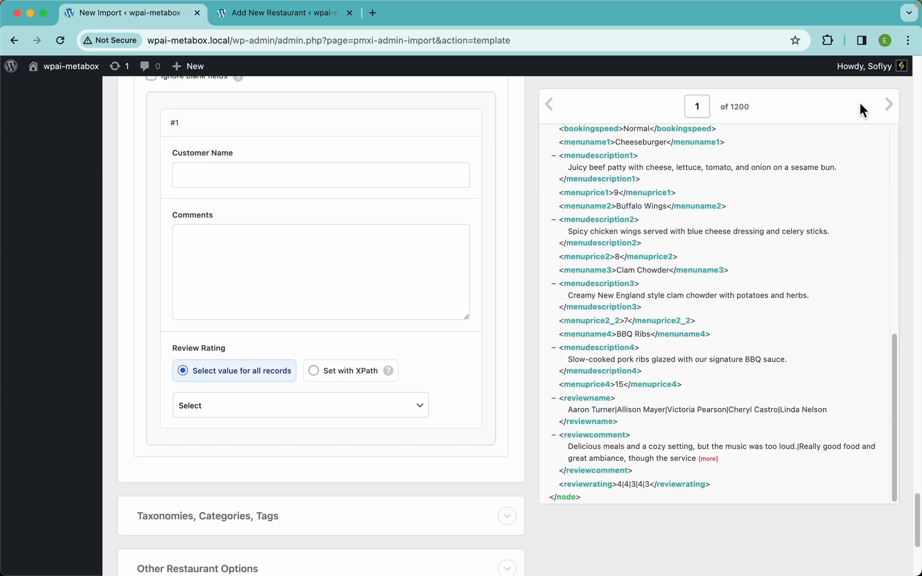
Show record 2 in the data preview and examine its reviewname, reviewcomment and reviewrating values.
{"action": "left_click", "coordinate": [890, 108]}
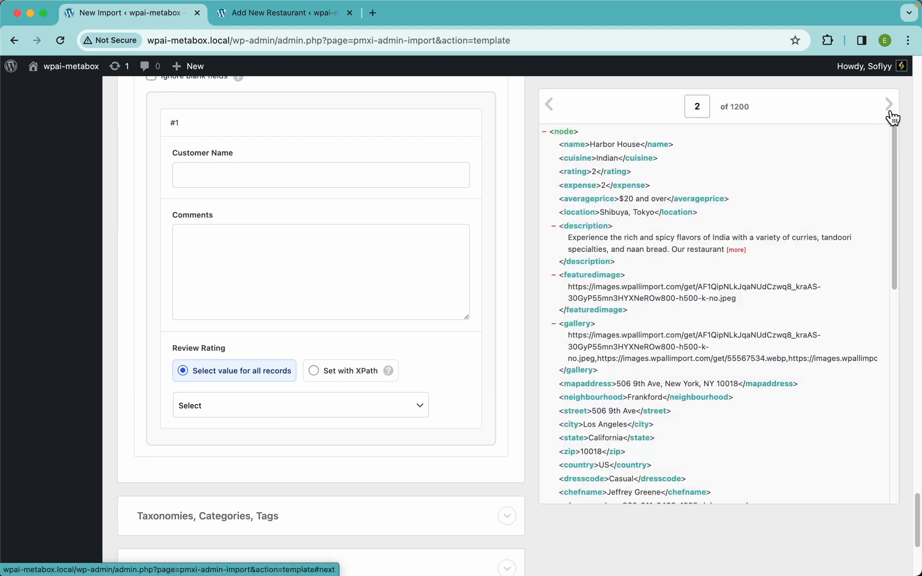
{"action": "scroll", "coordinate": [721, 315], "scroll_direction": "down", "scroll_amount": 10}
{"action": "scroll", "coordinate": [652, 405], "scroll_direction": "up", "scroll_amount": 5}
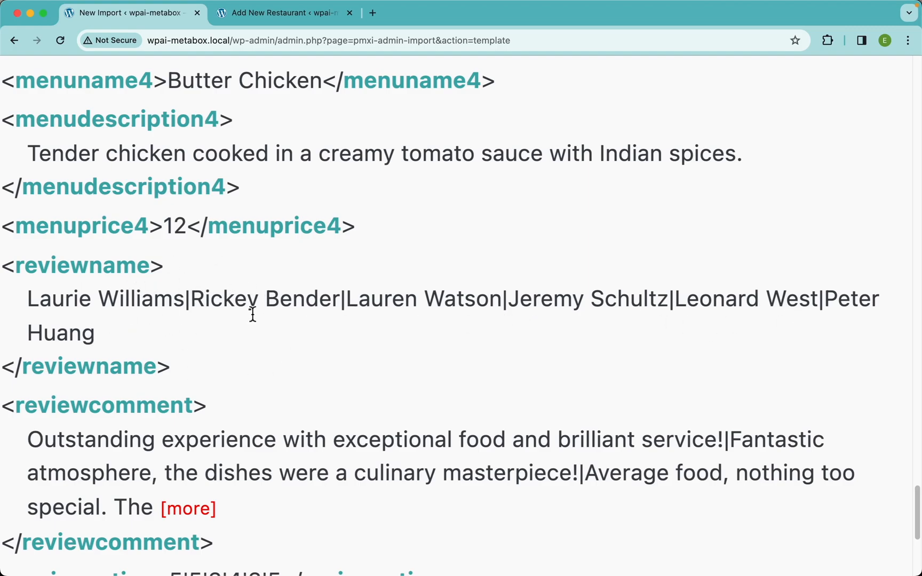
{"action": "scroll", "coordinate": [251, 313], "scroll_direction": "down", "scroll_amount": 5}
Switch to the Add New Restaurant form and add two blank rows to its Reviews group.
{"action": "left_click", "coordinate": [272, 16]}
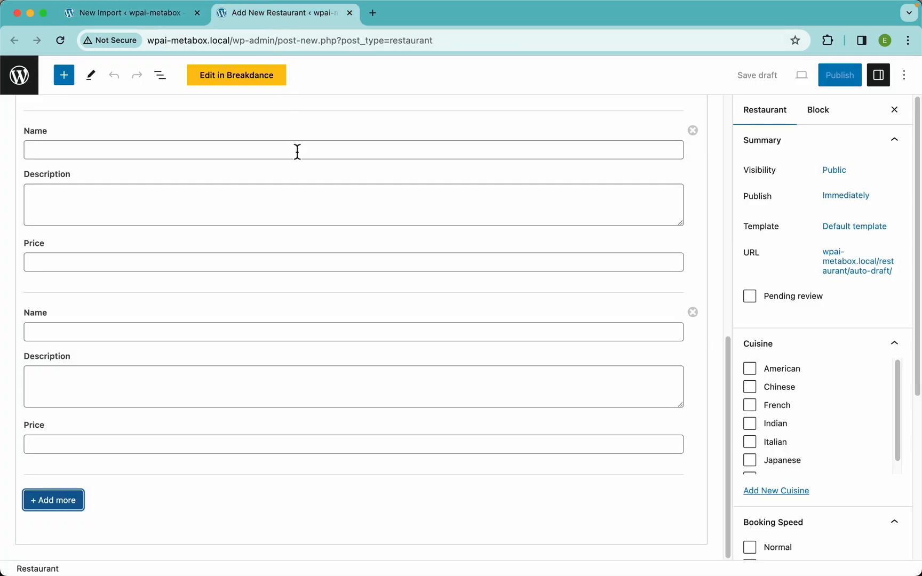
{"action": "scroll", "coordinate": [296, 175], "scroll_direction": "up", "scroll_amount": 10}
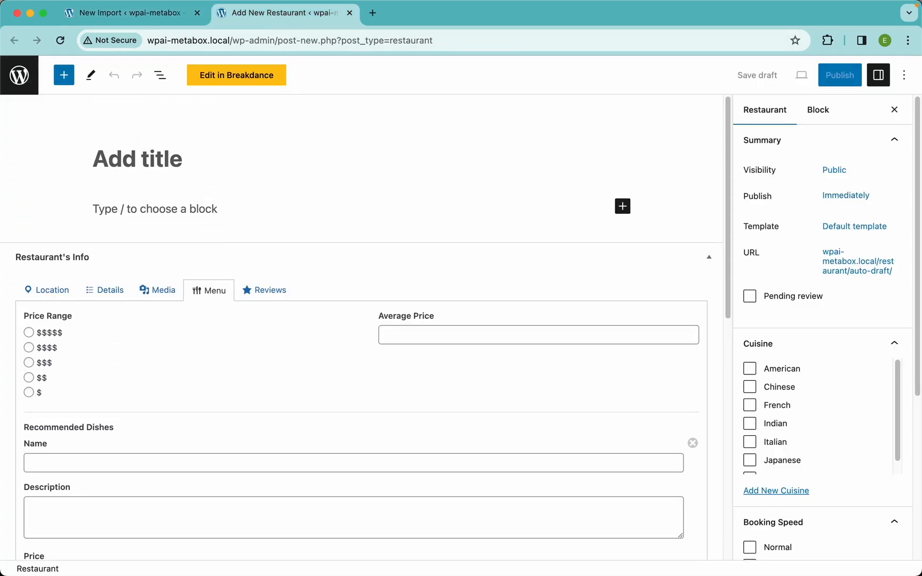
{"action": "left_click", "coordinate": [270, 290]}
{"action": "scroll", "coordinate": [225, 361], "scroll_direction": "down", "scroll_amount": 3}
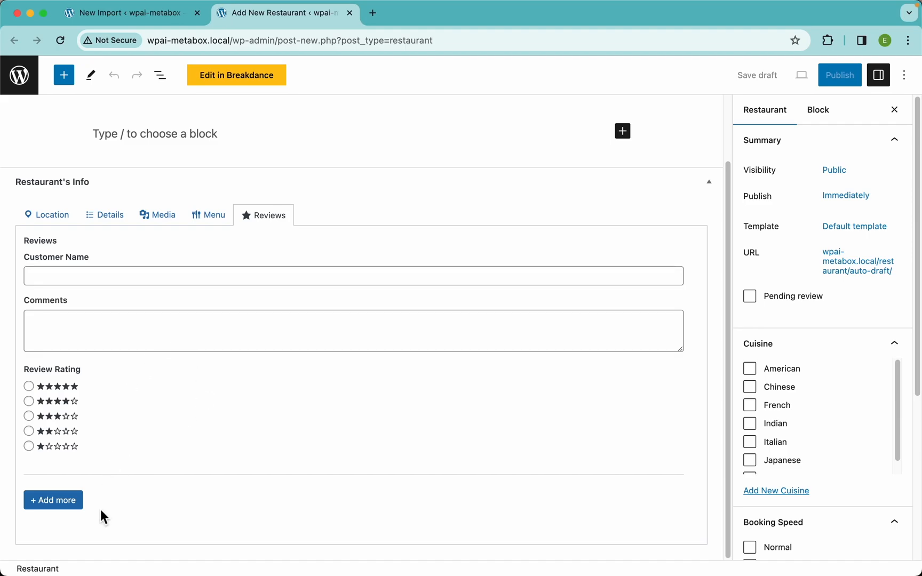
{"action": "left_click", "coordinate": [69, 501]}
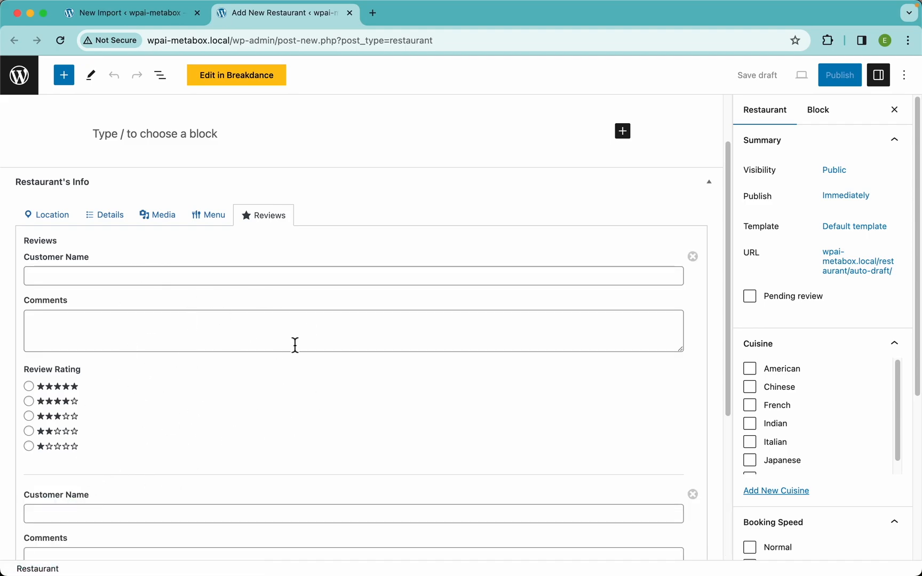
{"action": "scroll", "coordinate": [265, 459], "scroll_direction": "down", "scroll_amount": 1}
{"action": "scroll", "coordinate": [264, 459], "scroll_direction": "down", "scroll_amount": 5}
{"action": "left_click", "coordinate": [53, 501]}
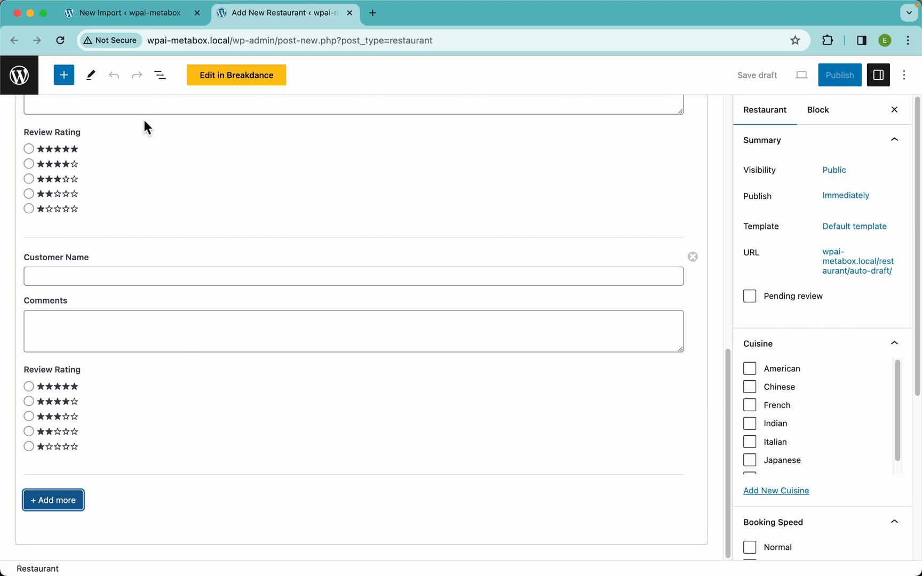
In the import's review row #1, map reviewname to Customer Name, reviewcomment to Comments, and set Review Rating with XPath to reviewrating.
{"action": "left_click", "coordinate": [139, 16]}
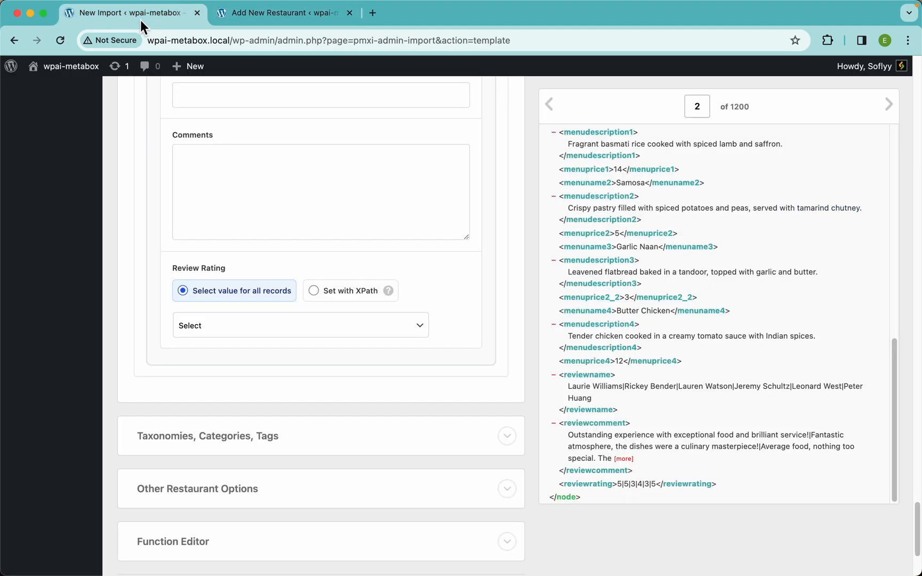
{"action": "scroll", "coordinate": [412, 278], "scroll_direction": "up", "scroll_amount": 5}
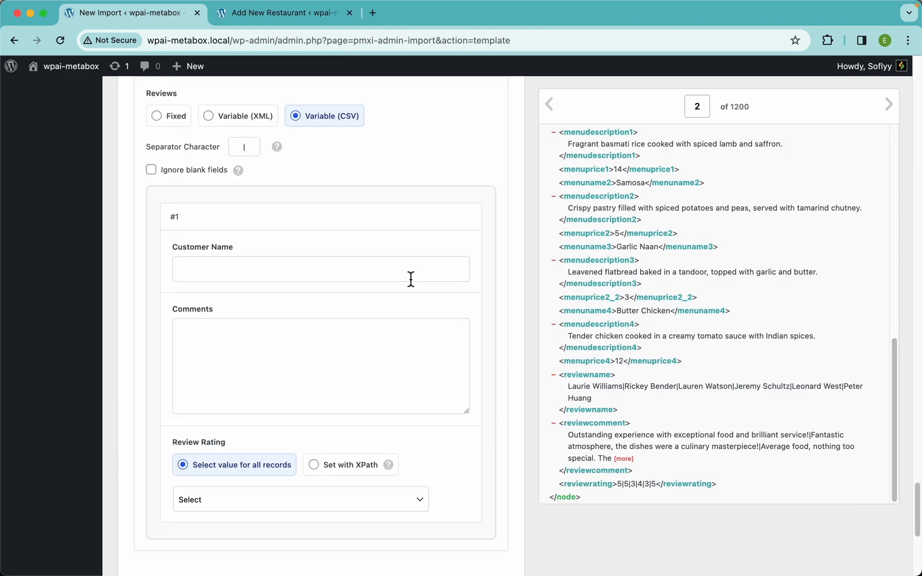
{"action": "left_click", "coordinate": [364, 472]}
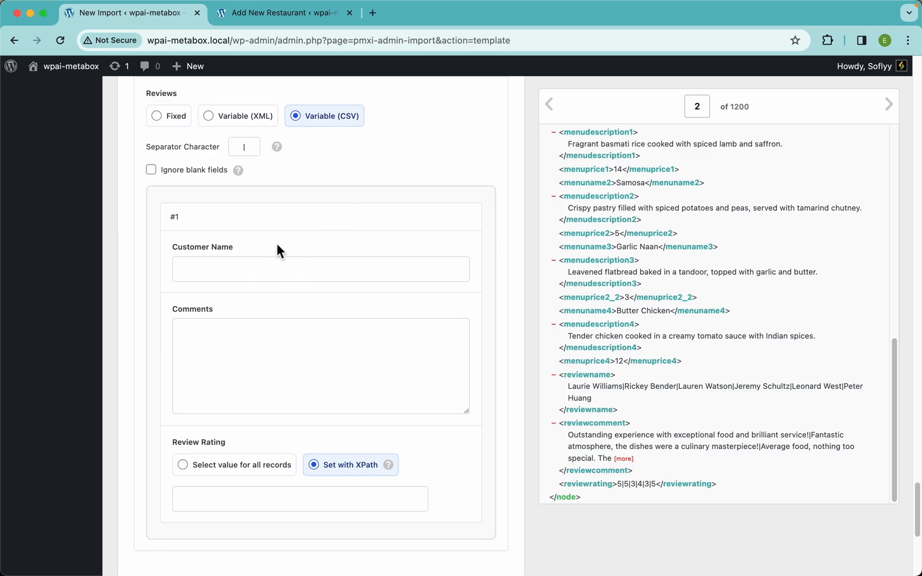
{"action": "left_click_drag", "start_coordinate": [599, 385], "coordinate": [404, 280]}
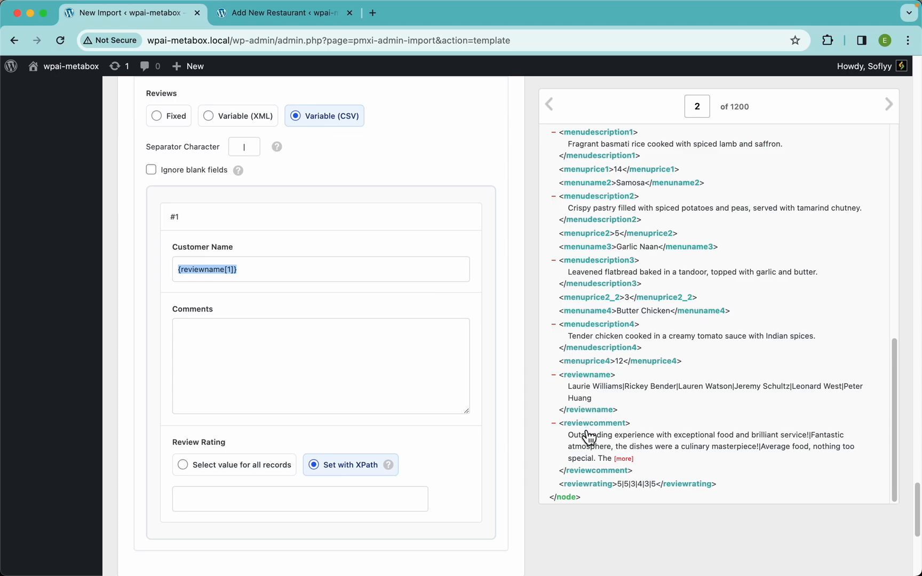
{"action": "left_click_drag", "start_coordinate": [590, 437], "coordinate": [397, 368]}
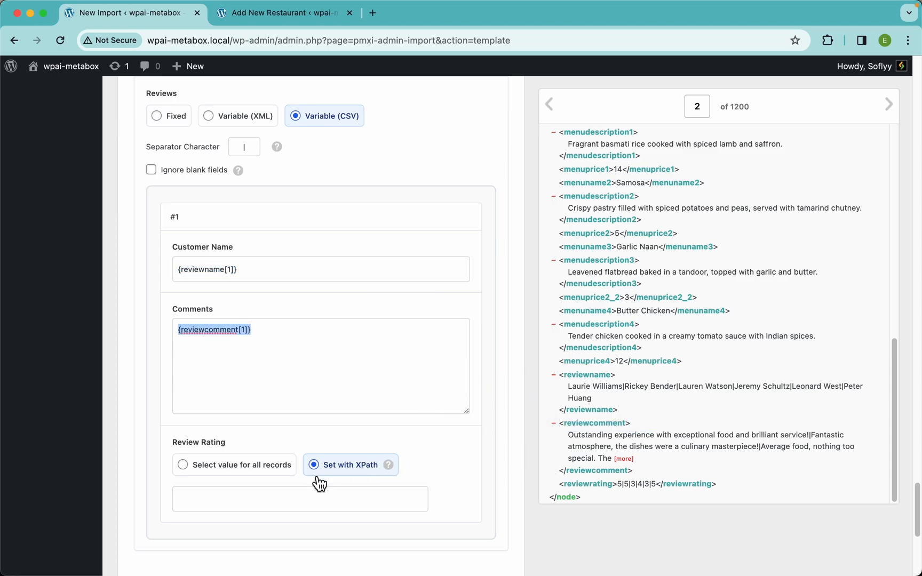
{"action": "left_click_drag", "start_coordinate": [598, 486], "coordinate": [384, 502]}
Review the mapped Restaurant's Info fields of the import template, from Map Address through Review Rating.
{"action": "scroll", "coordinate": [362, 467], "scroll_direction": "down", "scroll_amount": 5}
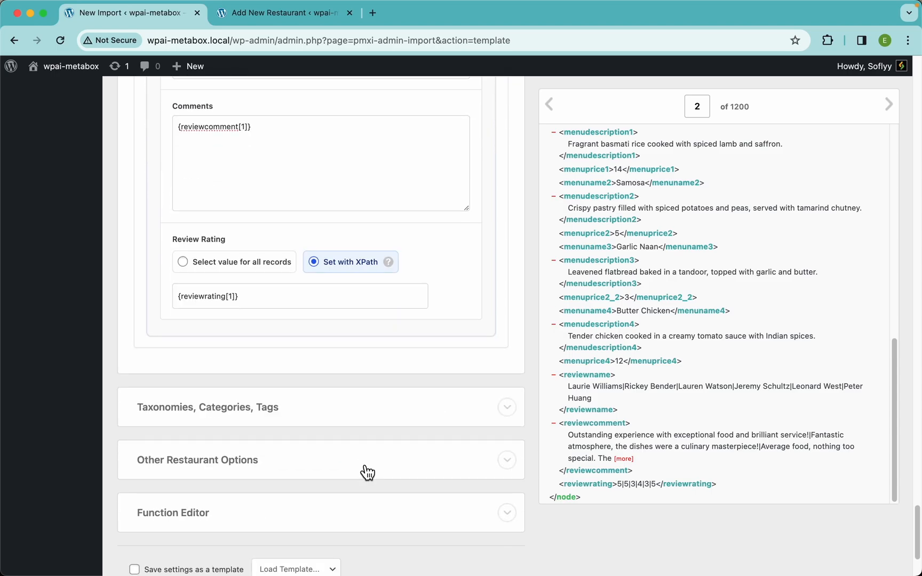
{"action": "scroll", "coordinate": [362, 463], "scroll_direction": "up", "scroll_amount": 20}
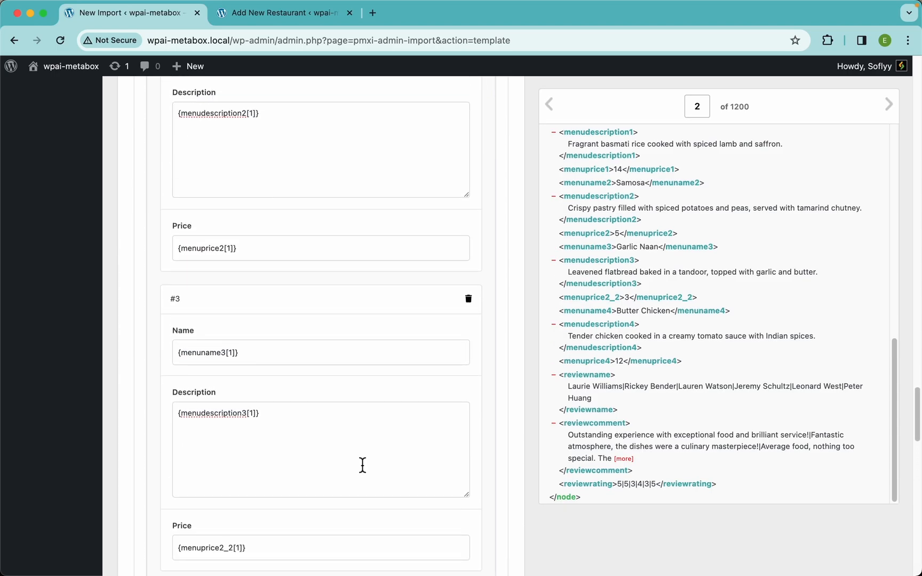
{"action": "scroll", "coordinate": [363, 470], "scroll_direction": "up", "scroll_amount": 20}
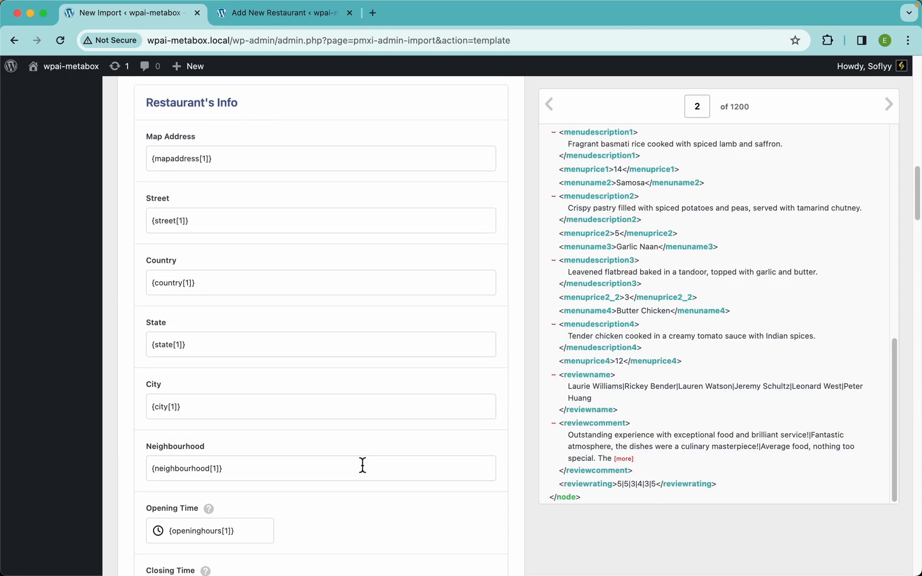
{"action": "scroll", "coordinate": [362, 471], "scroll_direction": "up", "scroll_amount": 2}
{"action": "scroll", "coordinate": [291, 400], "scroll_direction": "down", "scroll_amount": 20}
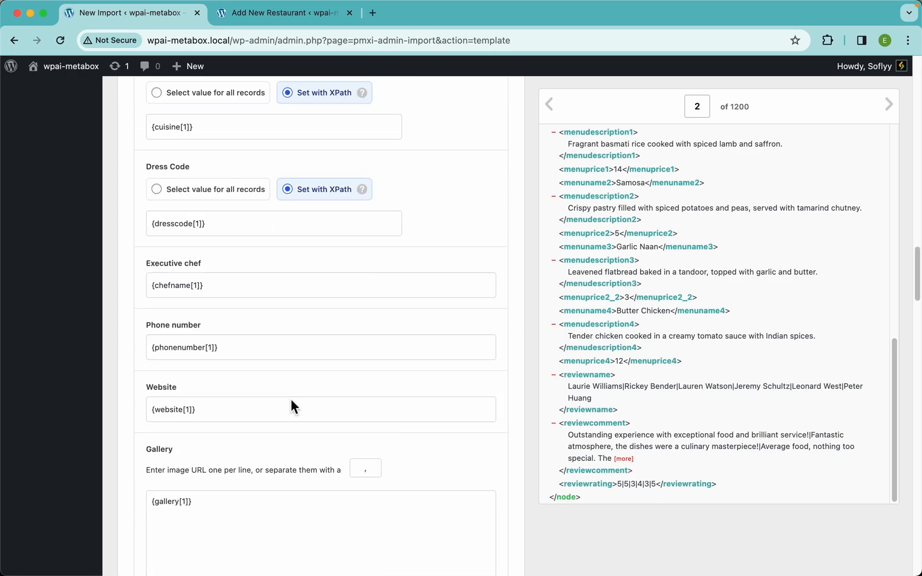
{"action": "scroll", "coordinate": [291, 399], "scroll_direction": "down", "scroll_amount": 5}
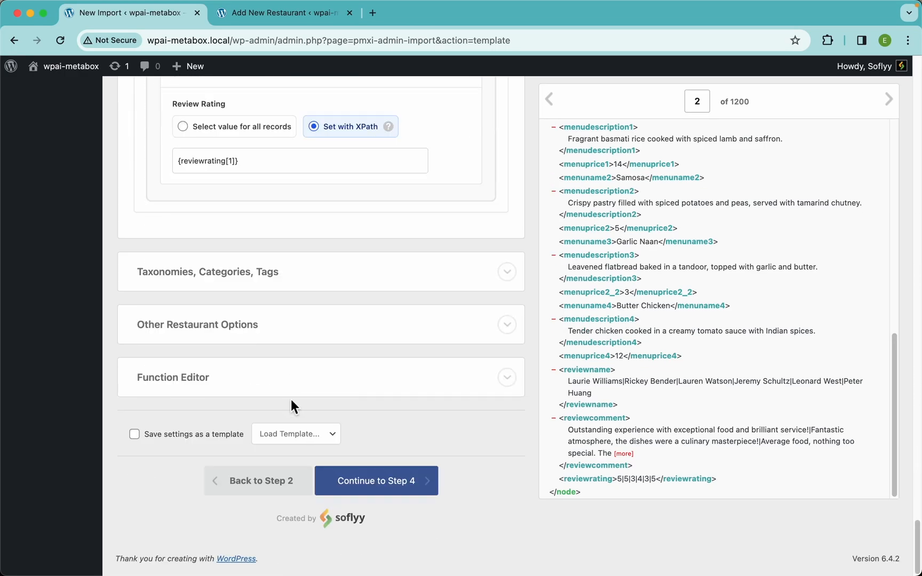
Enable the Cuisine taxonomy with just one Cuisine per restaurant and map the cuisine element to it.
{"action": "left_click", "coordinate": [263, 292]}
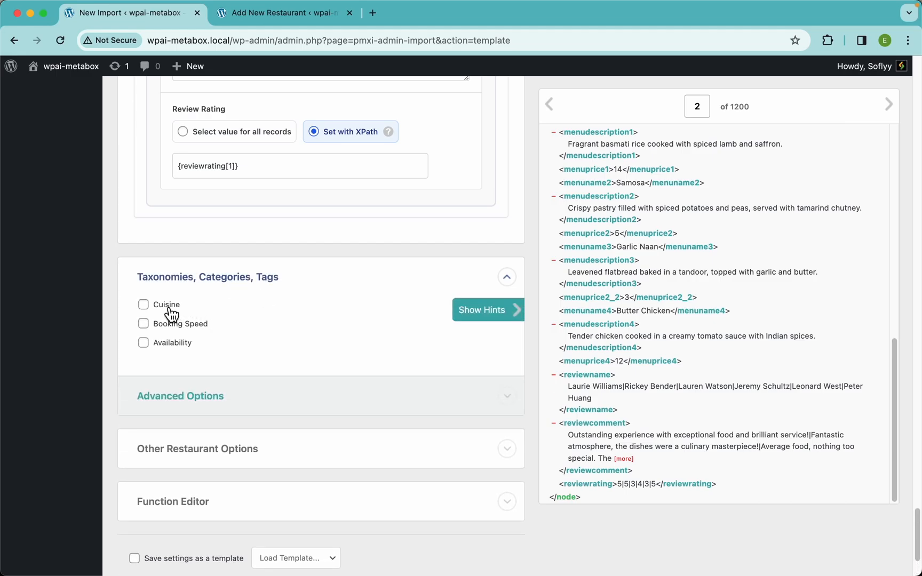
{"action": "left_click", "coordinate": [168, 307]}
{"action": "scroll", "coordinate": [620, 217], "scroll_direction": "up", "scroll_amount": 10}
{"action": "left_click_drag", "start_coordinate": [580, 159], "coordinate": [299, 353]}
Enable the Booking Speed and Availability taxonomies with one term per restaurant each, mapping bookingspeed and availability to them.
{"action": "left_click", "coordinate": [166, 458]}
{"action": "scroll", "coordinate": [647, 311], "scroll_direction": "down", "scroll_amount": 5}
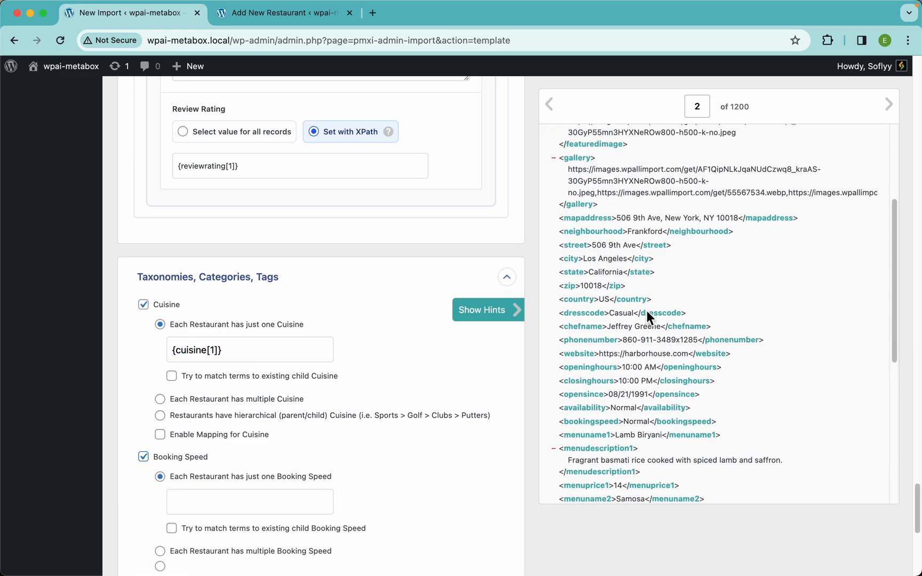
{"action": "left_click_drag", "start_coordinate": [589, 425], "coordinate": [312, 504]}
{"action": "scroll", "coordinate": [313, 504], "scroll_direction": "down", "scroll_amount": 5}
{"action": "left_click", "coordinate": [155, 415]}
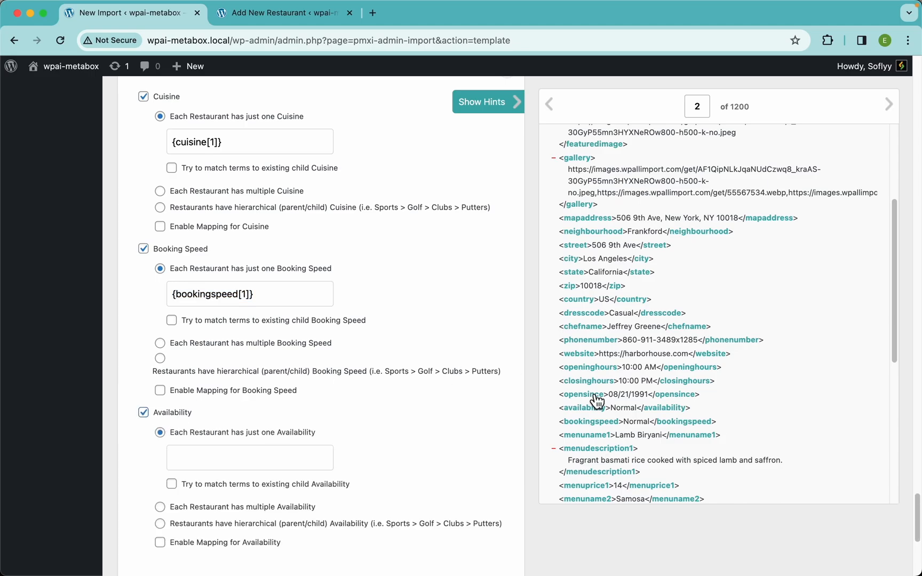
{"action": "left_click_drag", "start_coordinate": [586, 409], "coordinate": [326, 459]}
Expand Other Restaurant Options and review the post status, dates, comments, slug and author settings.
{"action": "scroll", "coordinate": [442, 457], "scroll_direction": "down", "scroll_amount": 8}
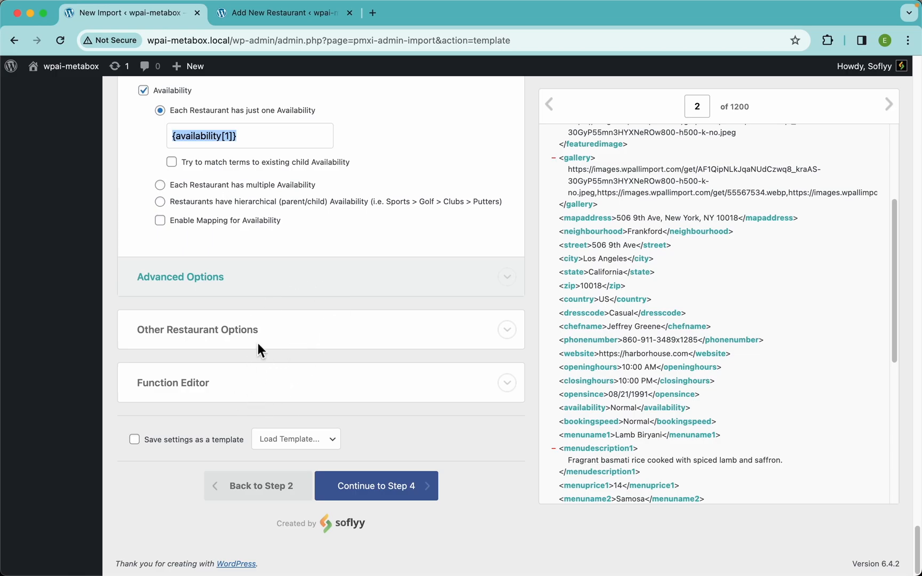
{"action": "left_click", "coordinate": [231, 340]}
{"action": "scroll", "coordinate": [222, 366], "scroll_direction": "down", "scroll_amount": 2}
{"action": "scroll", "coordinate": [222, 367], "scroll_direction": "down", "scroll_amount": 1}
{"action": "scroll", "coordinate": [309, 377], "scroll_direction": "down", "scroll_amount": 10}
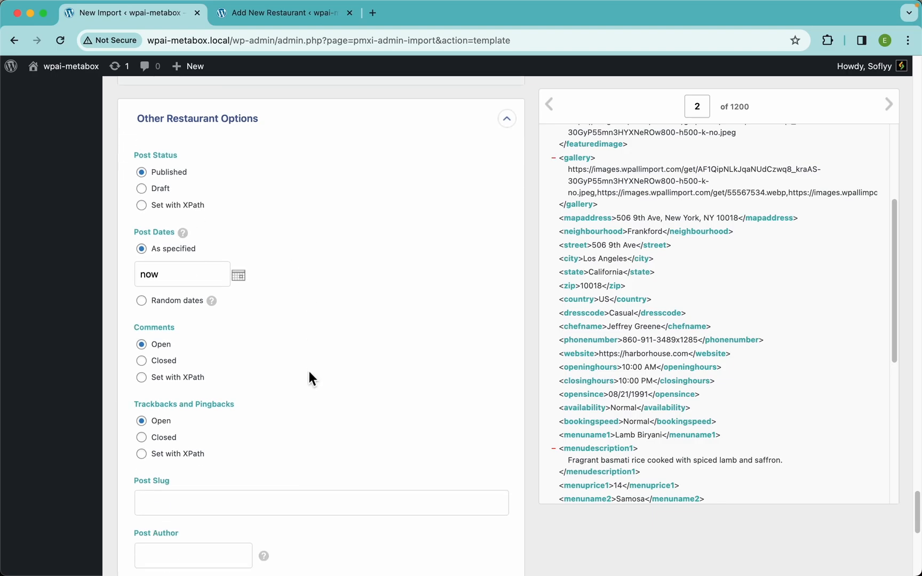
Expand the Function Editor section and look over the PHP code area.
{"action": "left_click", "coordinate": [251, 398]}
{"action": "scroll", "coordinate": [336, 371], "scroll_direction": "down", "scroll_amount": 3}
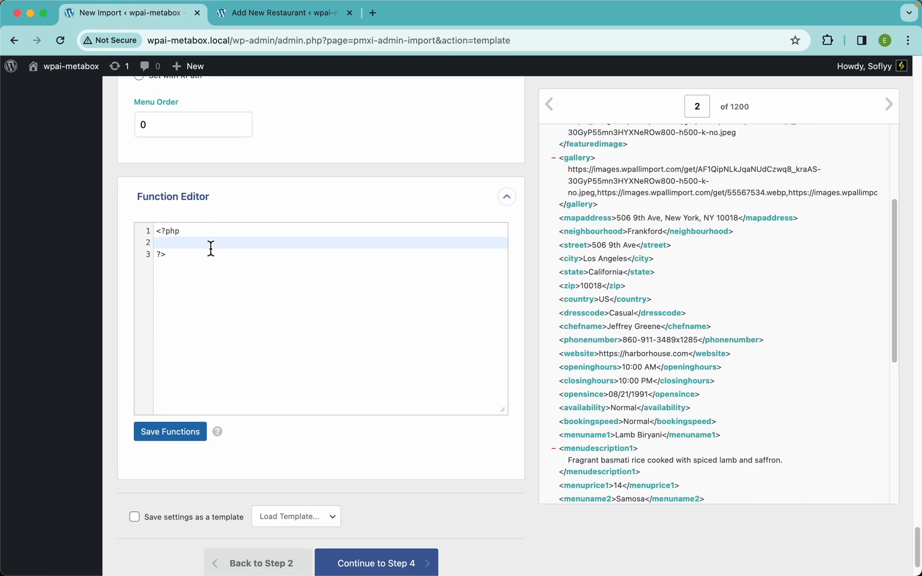
{"action": "scroll", "coordinate": [404, 352], "scroll_direction": "down", "scroll_amount": 3}
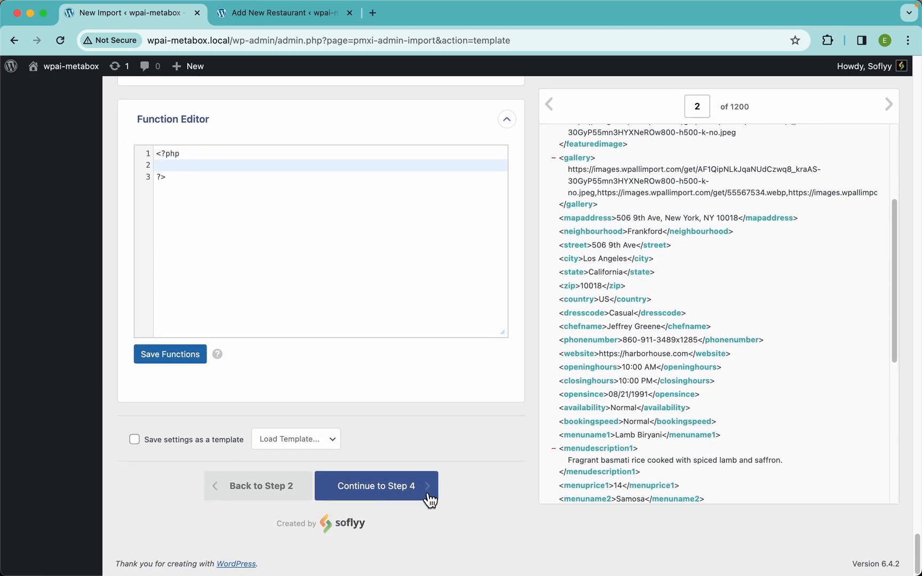
Continue to the import settings and auto-detect the unique identifier for the restaurant records.
{"action": "left_click", "coordinate": [430, 501]}
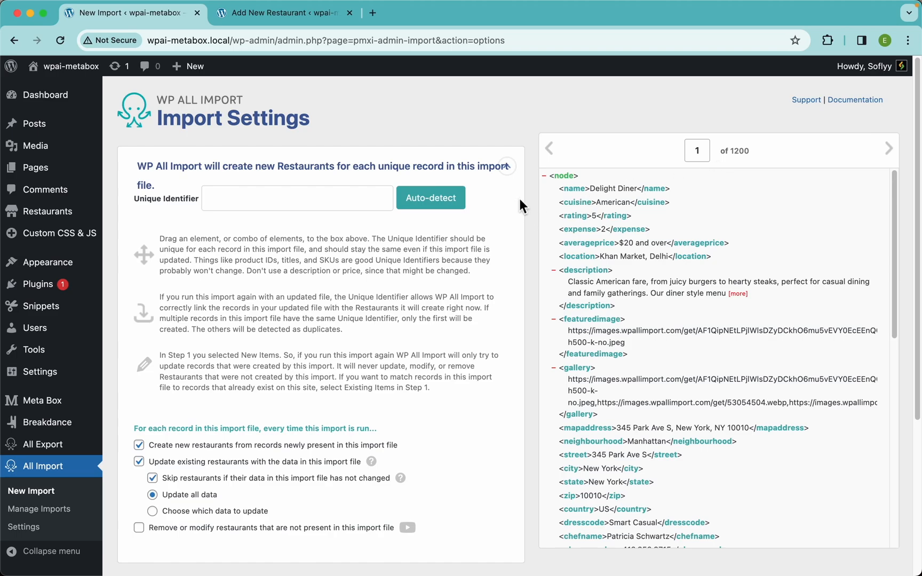
{"action": "left_click_drag", "start_coordinate": [586, 230], "coordinate": [575, 252]}
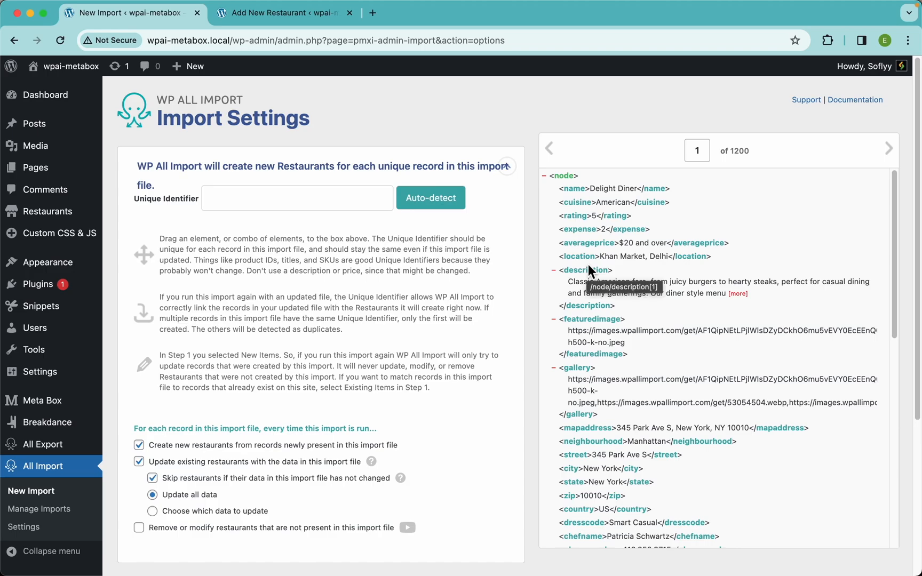
{"action": "left_click", "coordinate": [447, 205]}
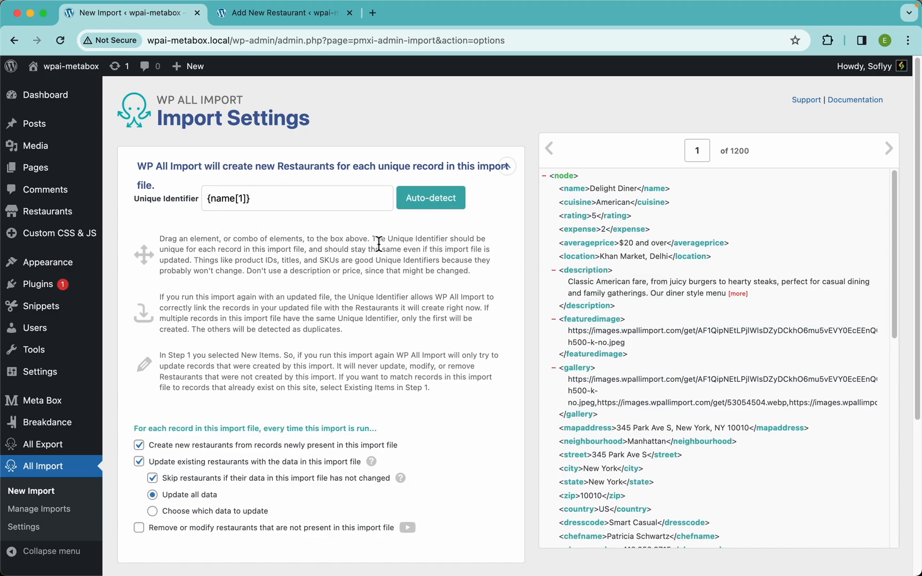
Try limiting updates of existing restaurants to selected data with only Images enabled, and return to updating all data.
{"action": "scroll", "coordinate": [365, 264], "scroll_direction": "down", "scroll_amount": 5}
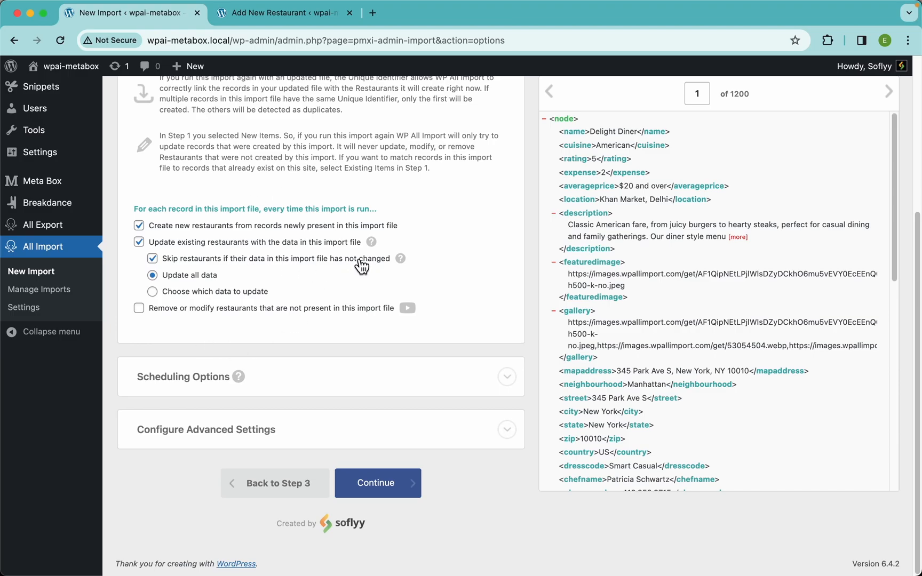
{"action": "mouse_move", "coordinate": [372, 244]}
{"action": "left_click", "coordinate": [292, 242]}
{"action": "left_click", "coordinate": [249, 292]}
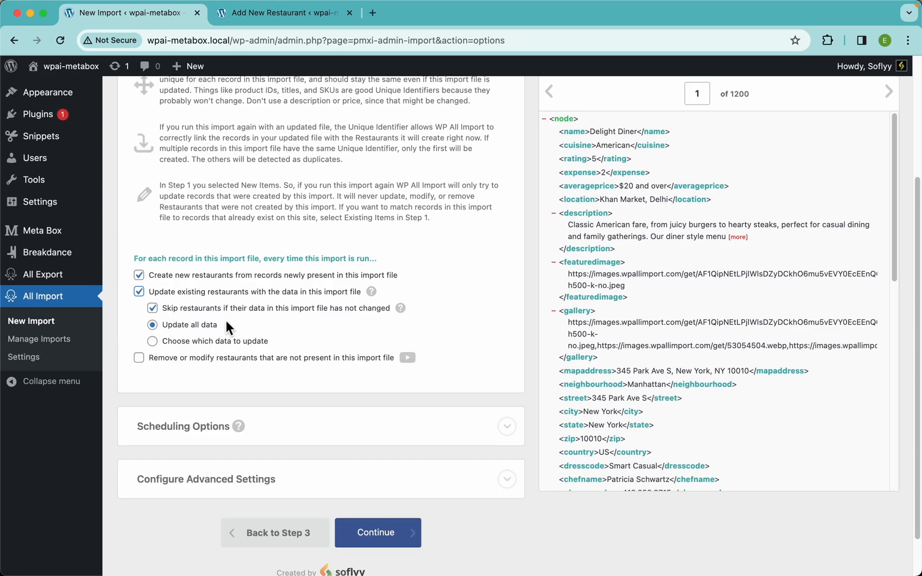
{"action": "left_click", "coordinate": [221, 350]}
{"action": "scroll", "coordinate": [273, 353], "scroll_direction": "down", "scroll_amount": 8}
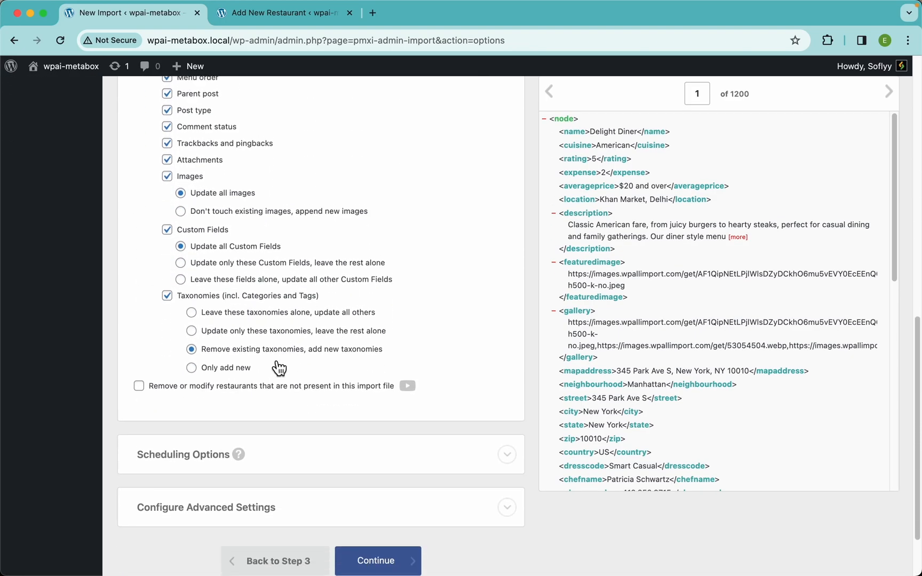
{"action": "scroll", "coordinate": [274, 359], "scroll_direction": "up", "scroll_amount": 10}
{"action": "left_click", "coordinate": [184, 202]}
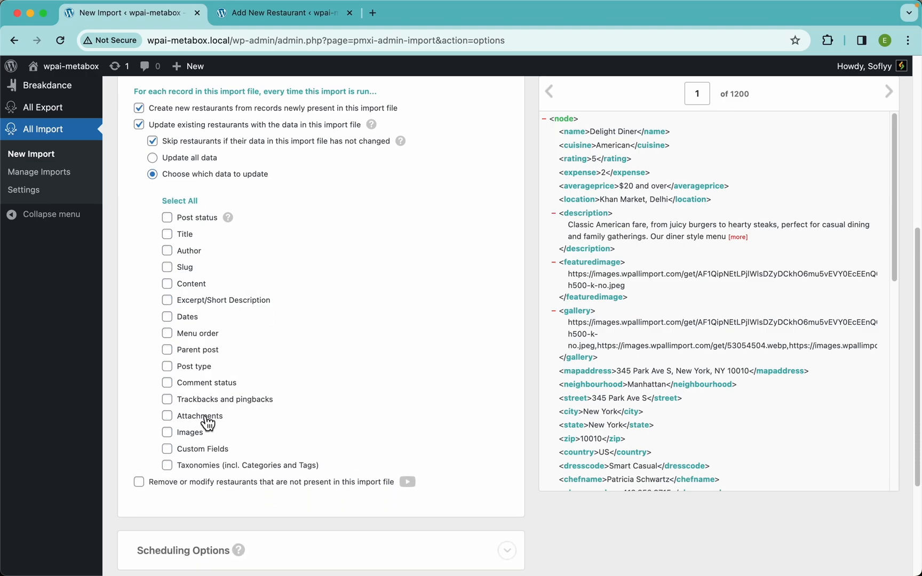
{"action": "left_click", "coordinate": [199, 438]}
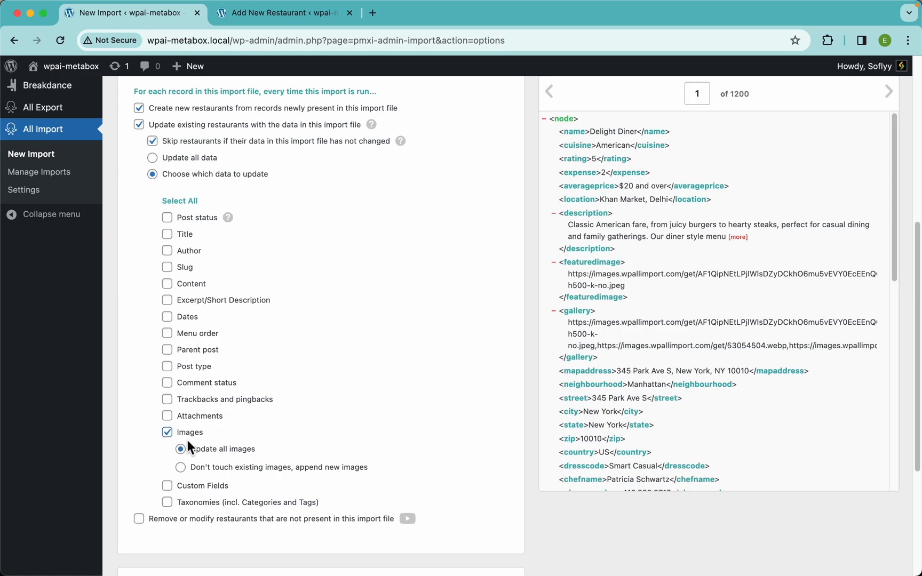
{"action": "left_click", "coordinate": [184, 157]}
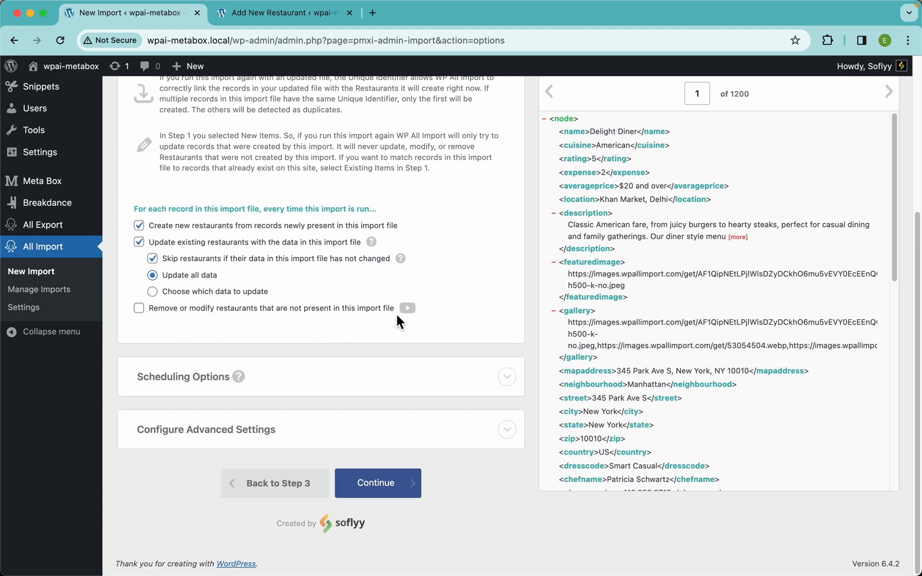
Try enabling removal or modification of restaurants missing from the import file, review its options, and disable it again.
{"action": "left_click", "coordinate": [375, 309]}
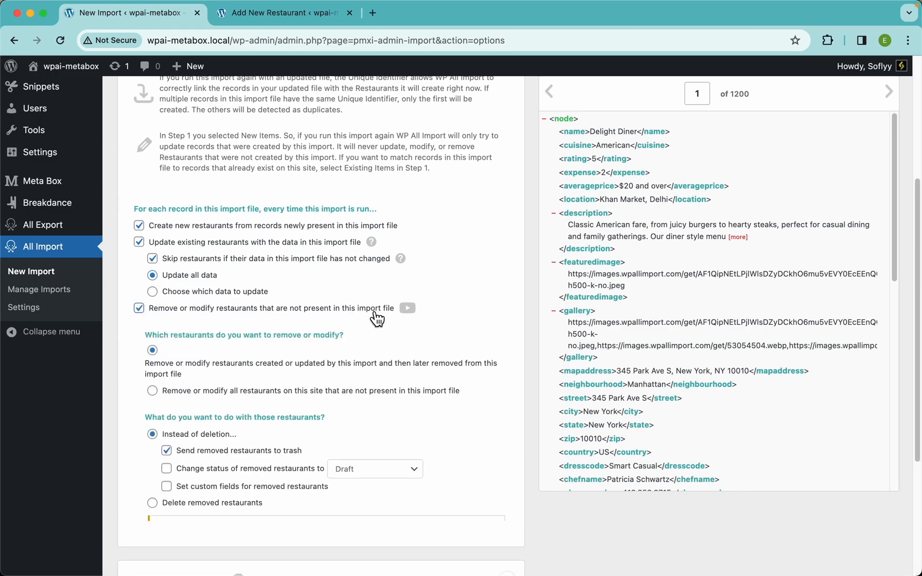
{"action": "scroll", "coordinate": [377, 319], "scroll_direction": "down", "scroll_amount": 3}
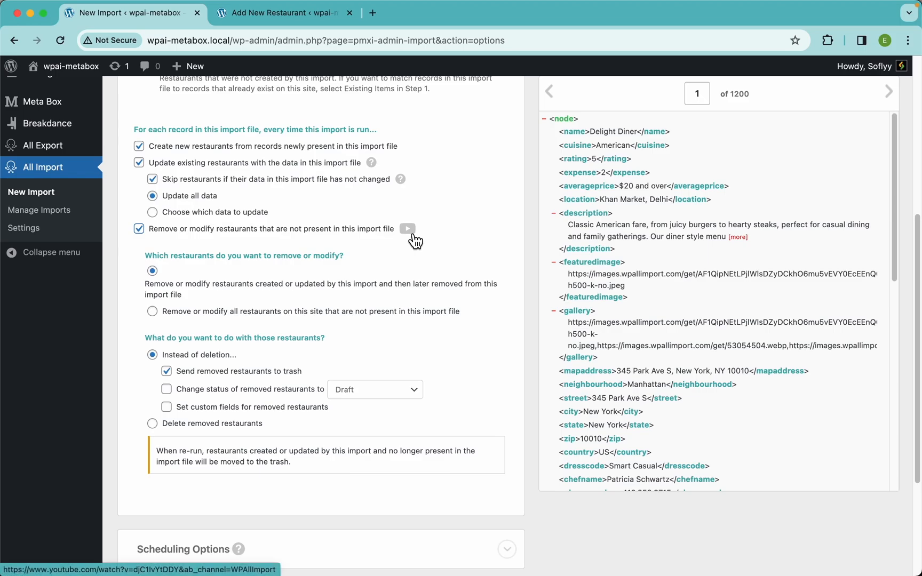
{"action": "left_click", "coordinate": [276, 233]}
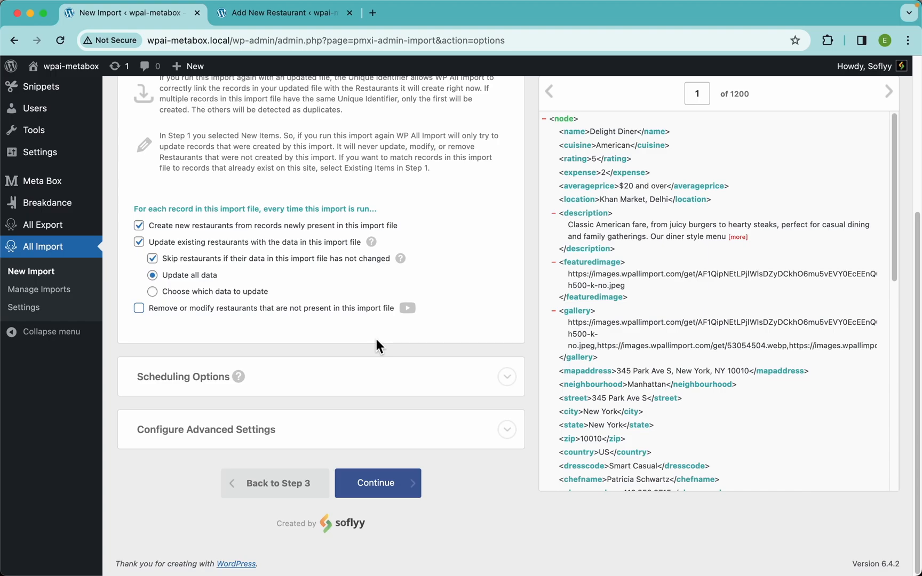
Accept the import settings and run the restaurant import.
{"action": "scroll", "coordinate": [485, 243], "scroll_direction": "up", "scroll_amount": 5}
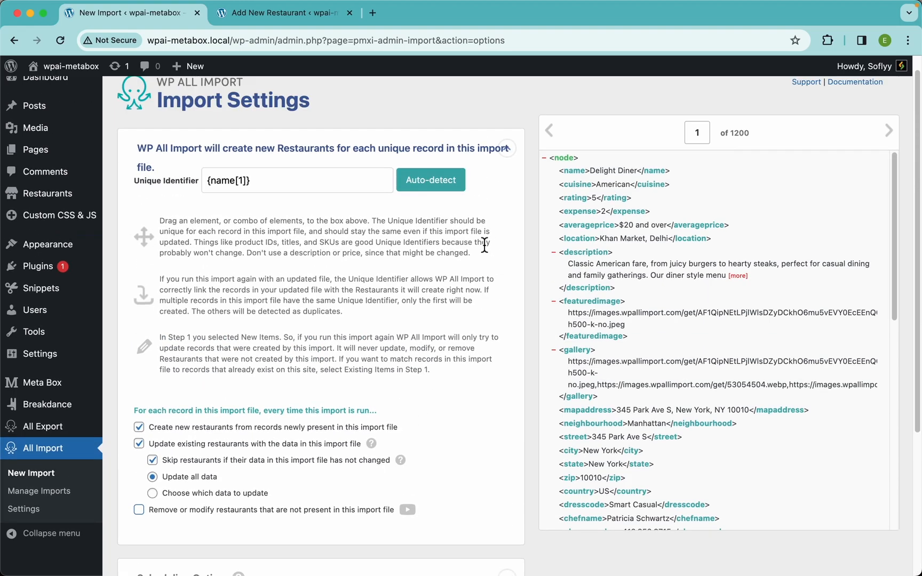
{"action": "scroll", "coordinate": [334, 339], "scroll_direction": "down", "scroll_amount": 5}
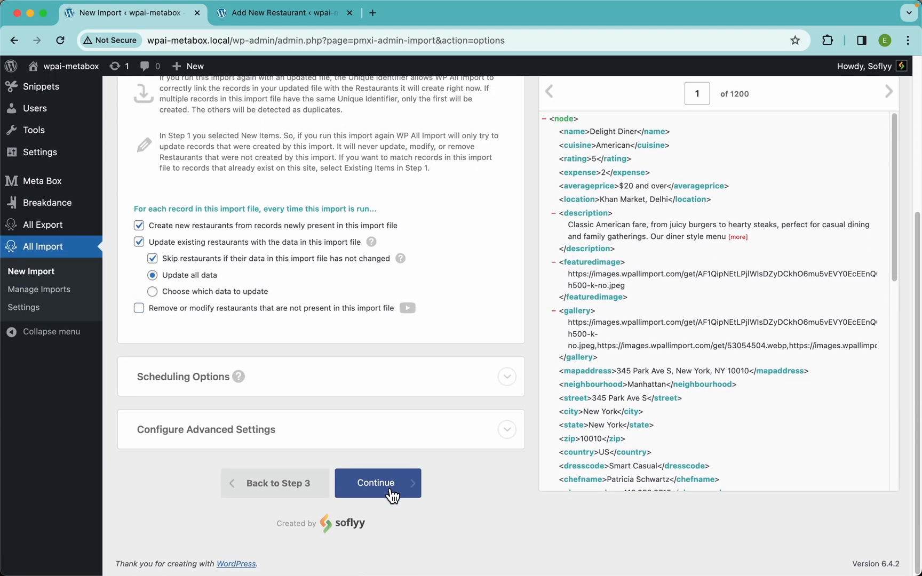
{"action": "left_click", "coordinate": [389, 491]}
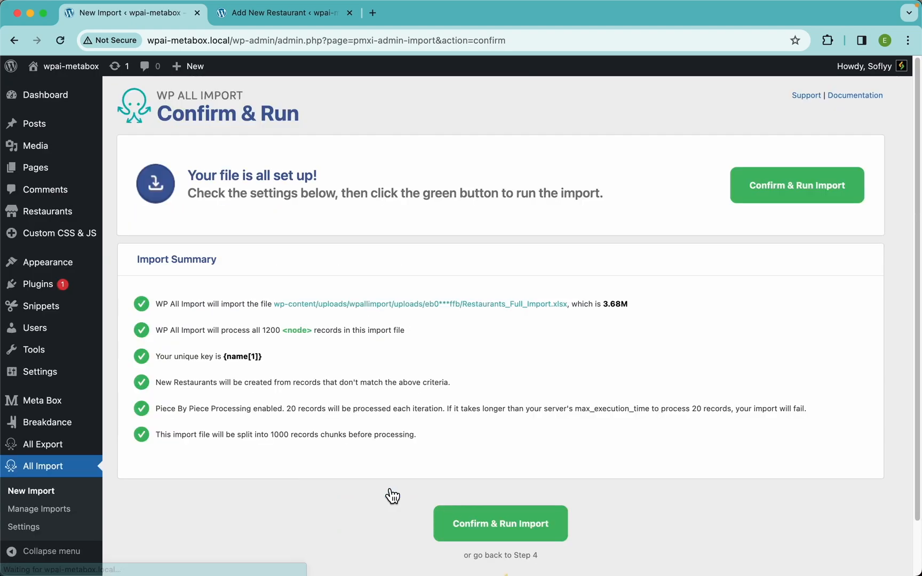
{"action": "left_click", "coordinate": [764, 198]}
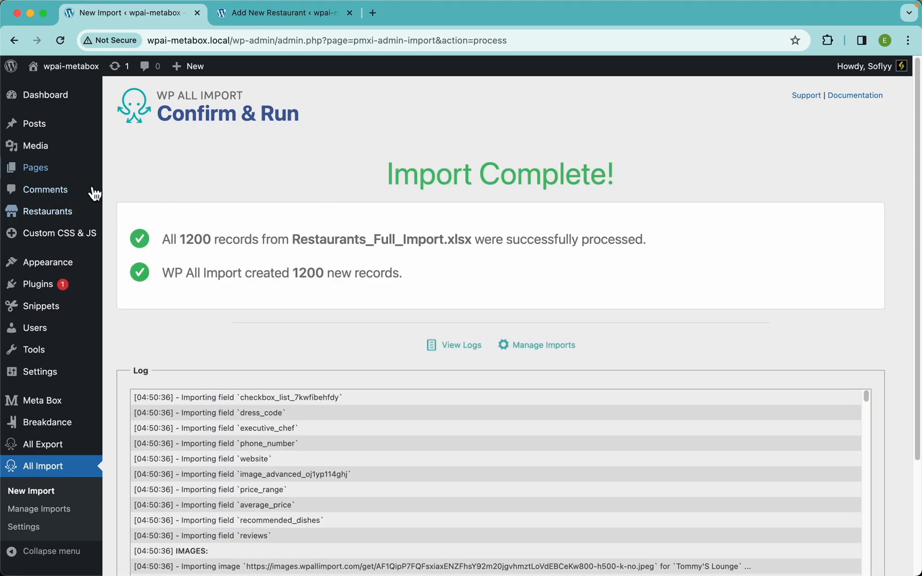
Open the list of all restaurants and look through the imported entries.
{"action": "left_click", "coordinate": [48, 214]}
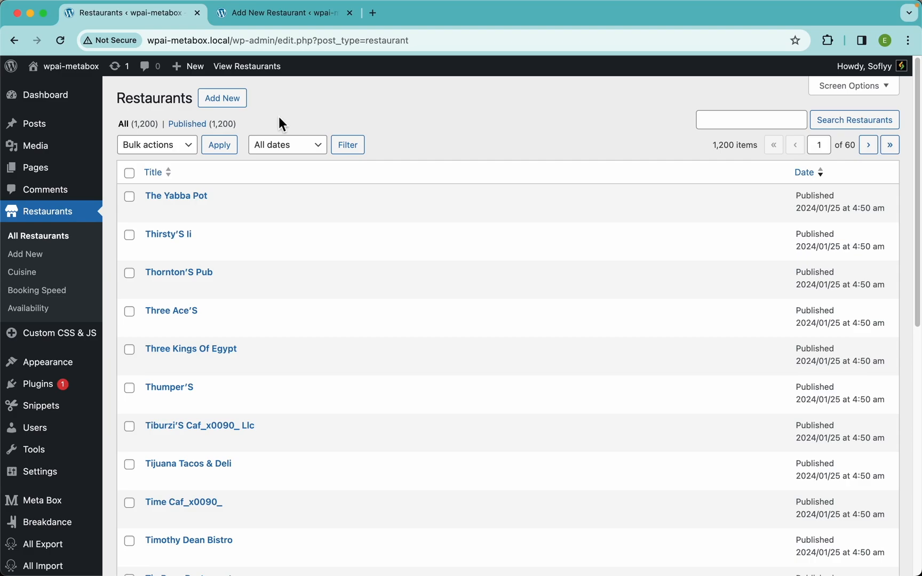
{"action": "scroll", "coordinate": [365, 271], "scroll_direction": "down", "scroll_amount": 10}
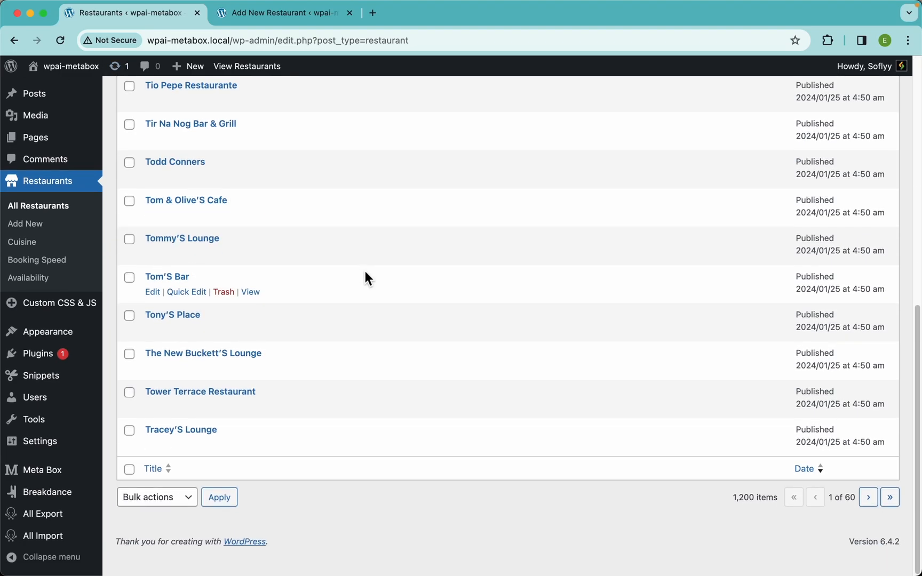
{"action": "scroll", "coordinate": [365, 271], "scroll_direction": "up", "scroll_amount": 10}
Visit the site's front page and browse the restaurant carousel under Available for late dinner now.
{"action": "left_click", "coordinate": [80, 73]}
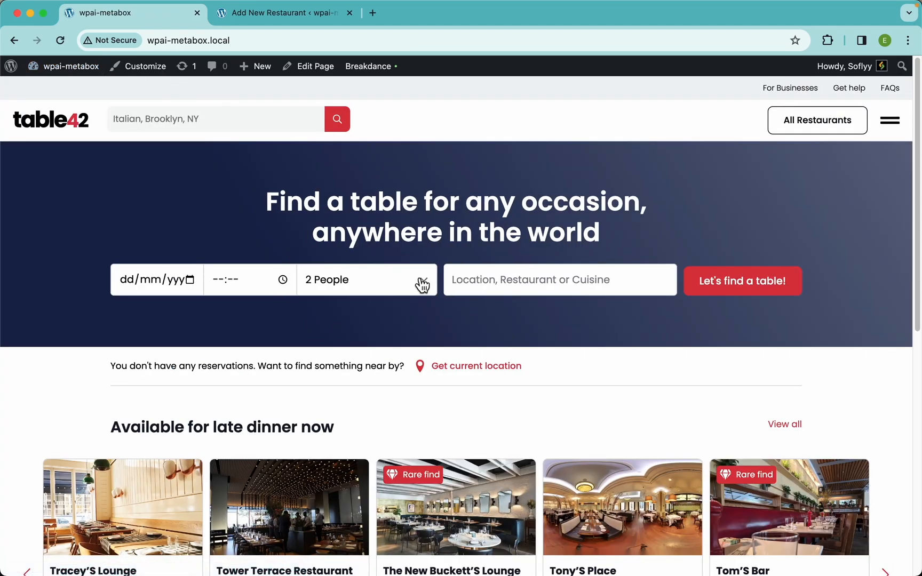
{"action": "scroll", "coordinate": [422, 285], "scroll_direction": "down", "scroll_amount": 5}
{"action": "left_click_drag", "start_coordinate": [702, 313], "coordinate": [453, 312]}
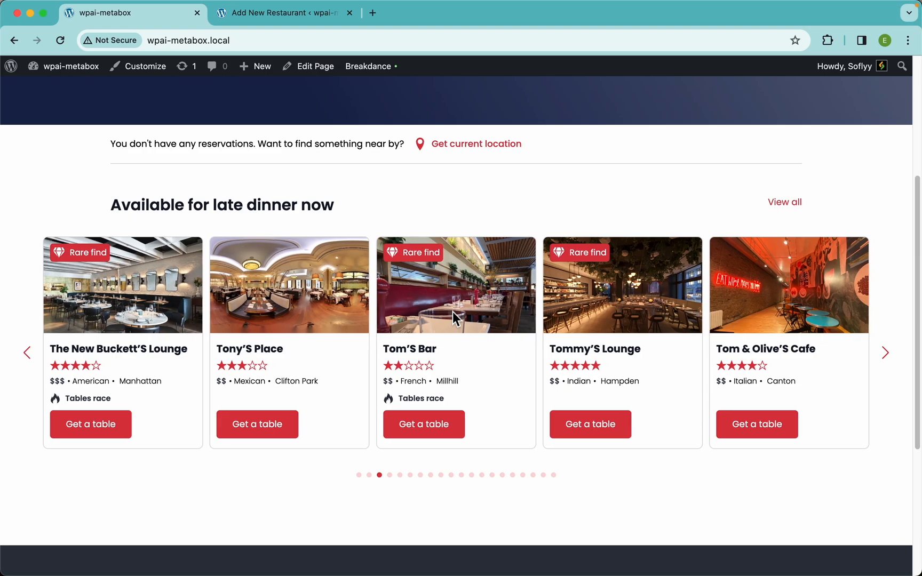
Open the page of The New Buckett'S Lounge and examine its rating, price, cuisine and description.
{"action": "left_click", "coordinate": [120, 305]}
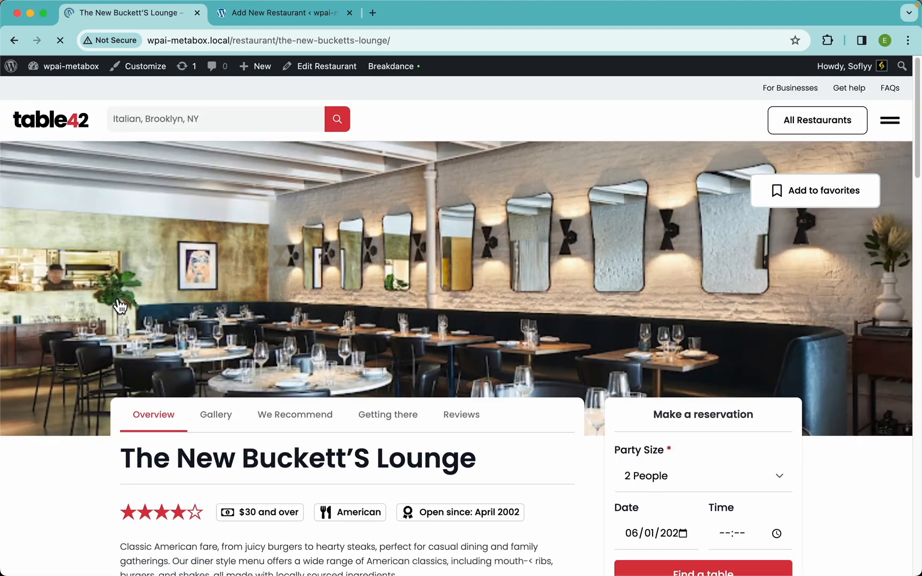
{"action": "scroll", "coordinate": [530, 231], "scroll_direction": "down", "scroll_amount": 4}
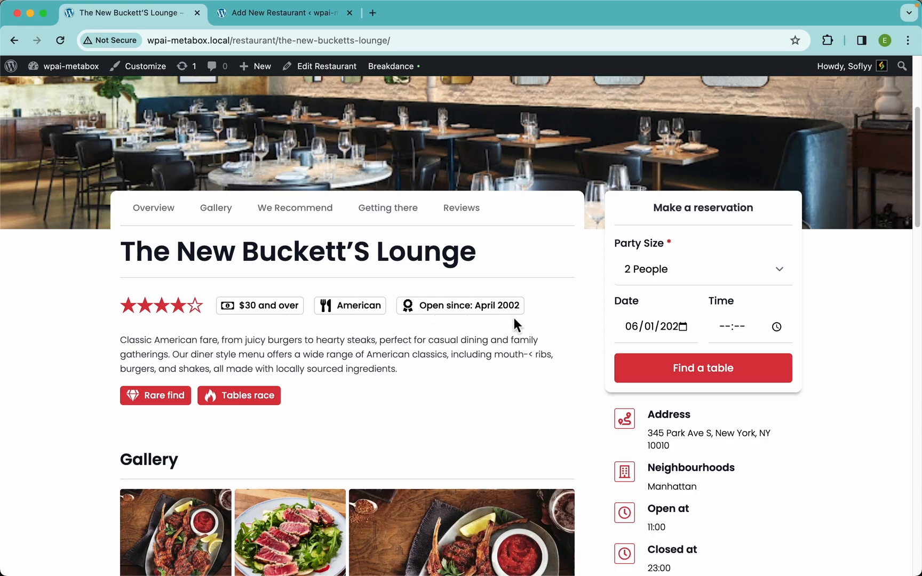
{"action": "scroll", "coordinate": [448, 326], "scroll_direction": "down", "scroll_amount": 5}
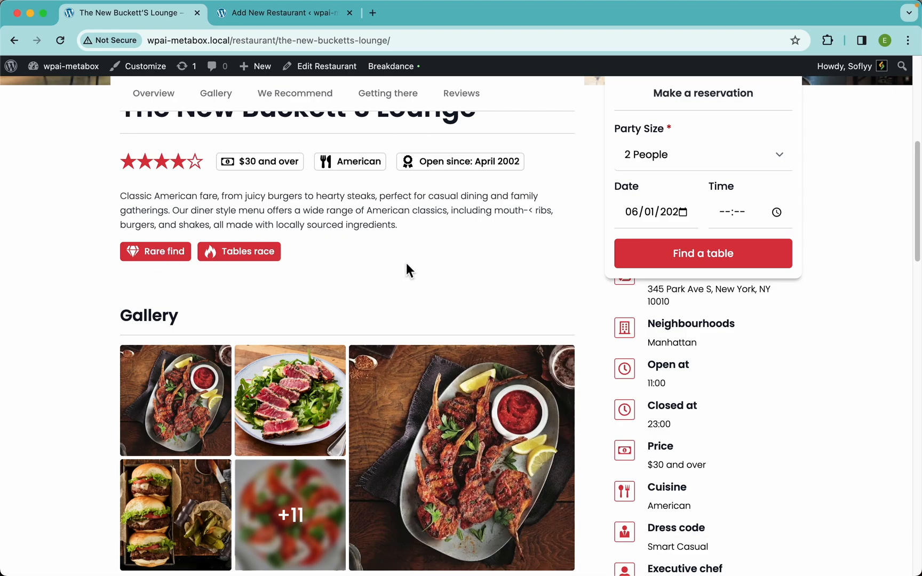
View the restaurant's gallery images enlarged, advance to the third image, and close the viewer.
{"action": "scroll", "coordinate": [406, 263], "scroll_direction": "down", "scroll_amount": 6}
{"action": "left_click", "coordinate": [267, 302]}
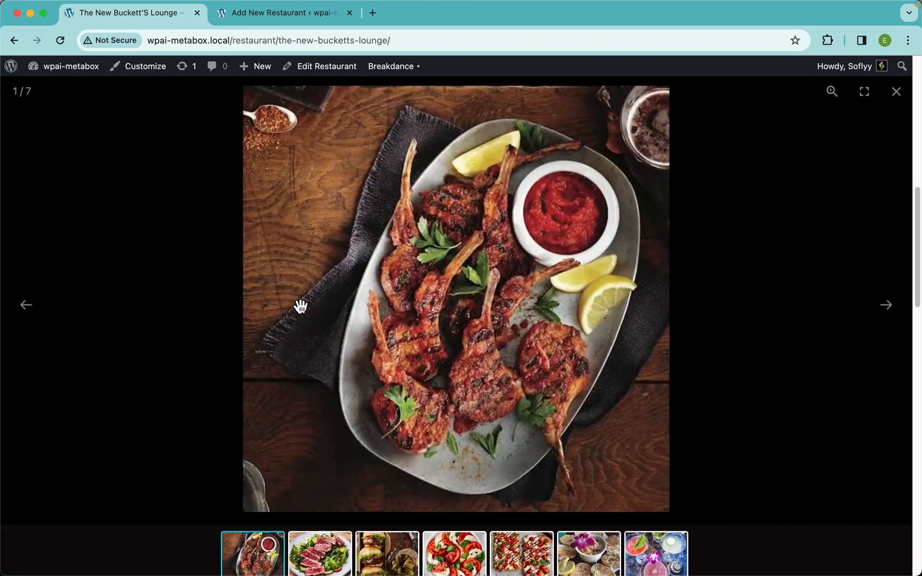
{"action": "left_click", "coordinate": [888, 310]}
{"action": "left_click", "coordinate": [886, 307]}
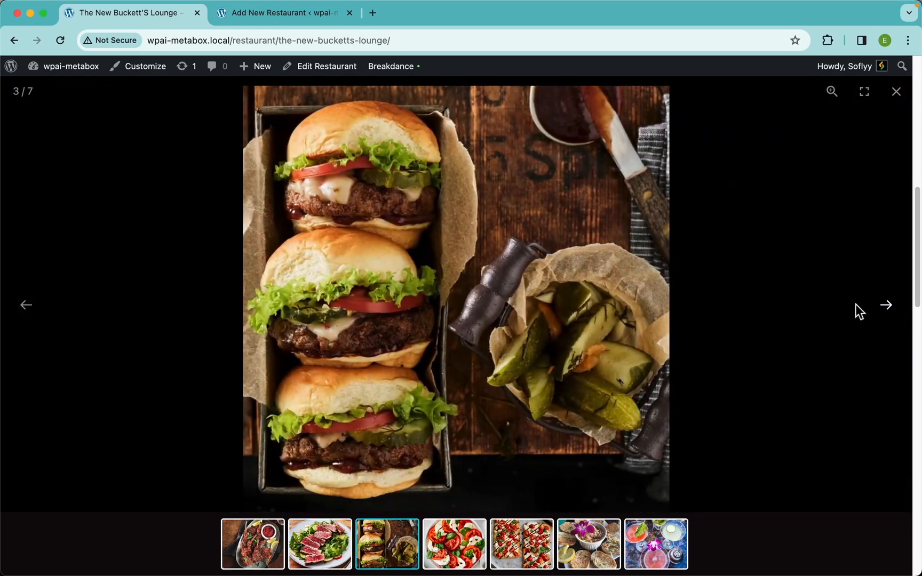
{"action": "left_click", "coordinate": [745, 276]}
Examine the restaurant page's recommended dishes, location map and customer reviews.
{"action": "scroll", "coordinate": [393, 313], "scroll_direction": "down", "scroll_amount": 3}
{"action": "scroll", "coordinate": [394, 313], "scroll_direction": "down", "scroll_amount": 1}
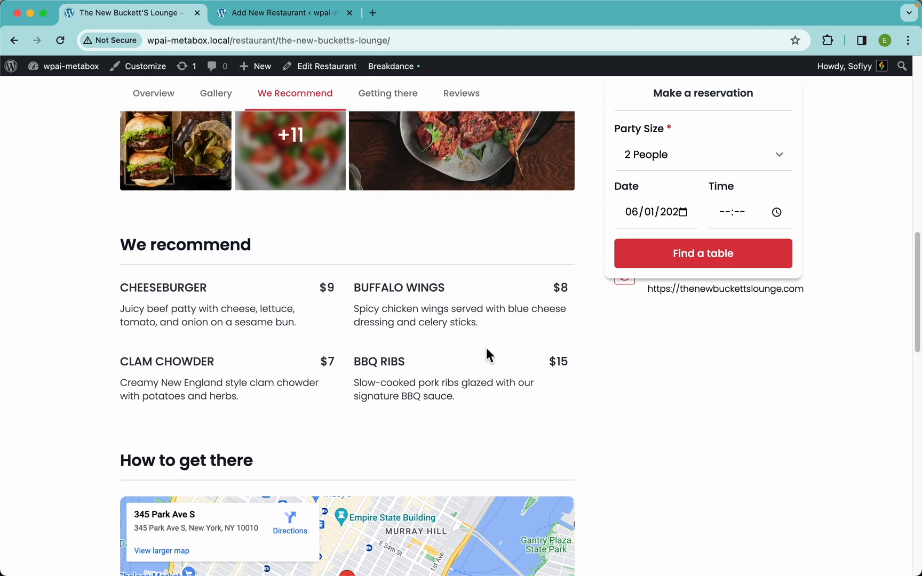
{"action": "scroll", "coordinate": [349, 351], "scroll_direction": "down", "scroll_amount": 5}
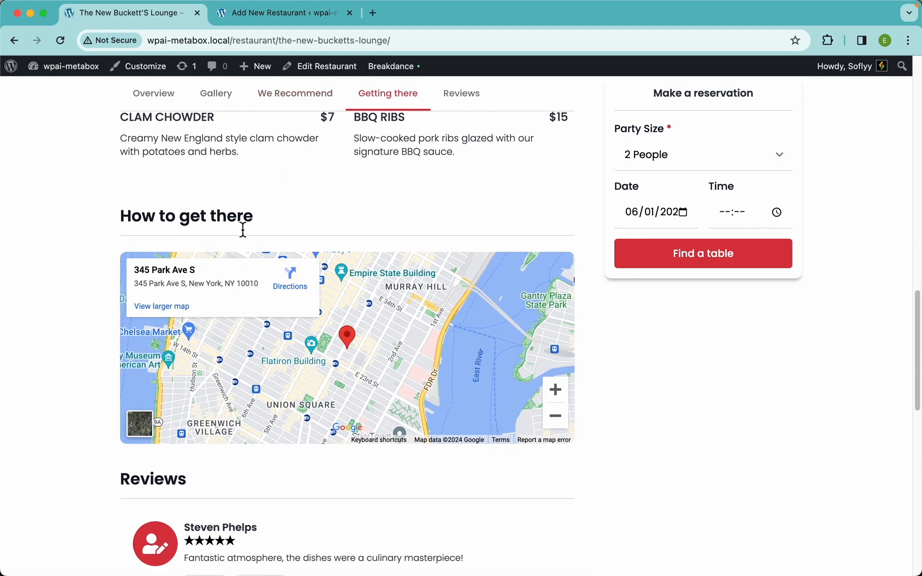
{"action": "scroll", "coordinate": [375, 485], "scroll_direction": "down", "scroll_amount": 8}
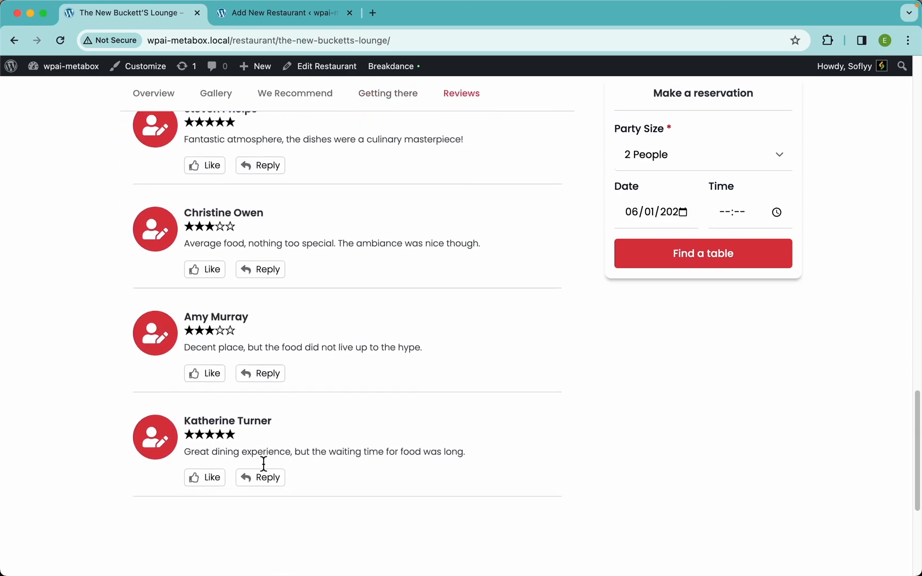
Review the address, opening hours, price, dress code and contact details listed beside the restaurant's gallery.
{"action": "scroll", "coordinate": [640, 338], "scroll_direction": "up", "scroll_amount": 15}
{"action": "scroll", "coordinate": [642, 338], "scroll_direction": "down", "scroll_amount": 1}
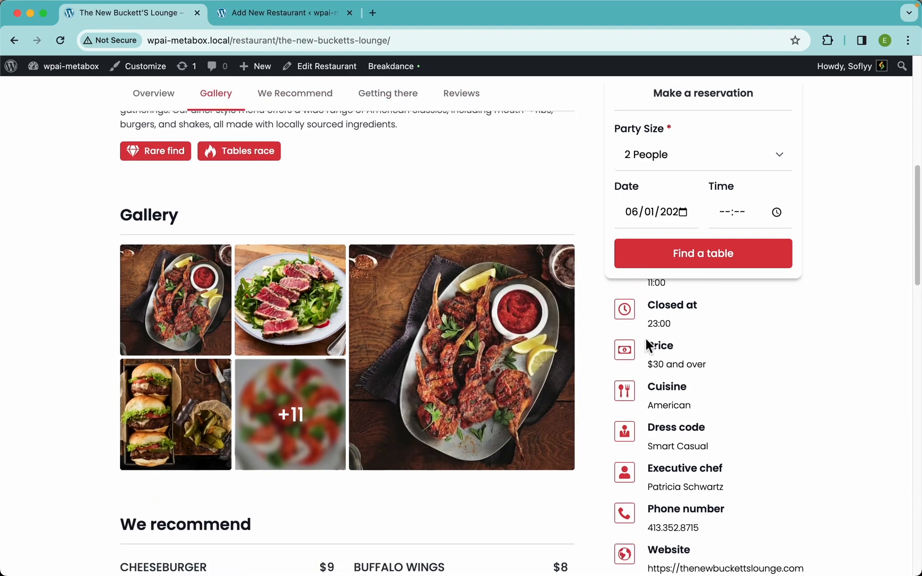
{"action": "scroll", "coordinate": [713, 358], "scroll_direction": "up", "scroll_amount": 3}
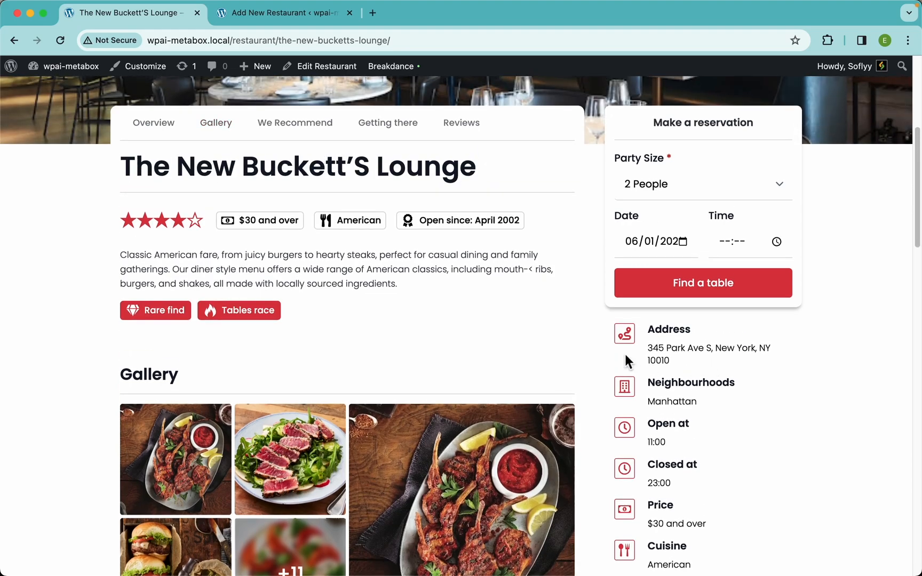
{"action": "scroll", "coordinate": [422, 248], "scroll_direction": "up", "scroll_amount": 5}
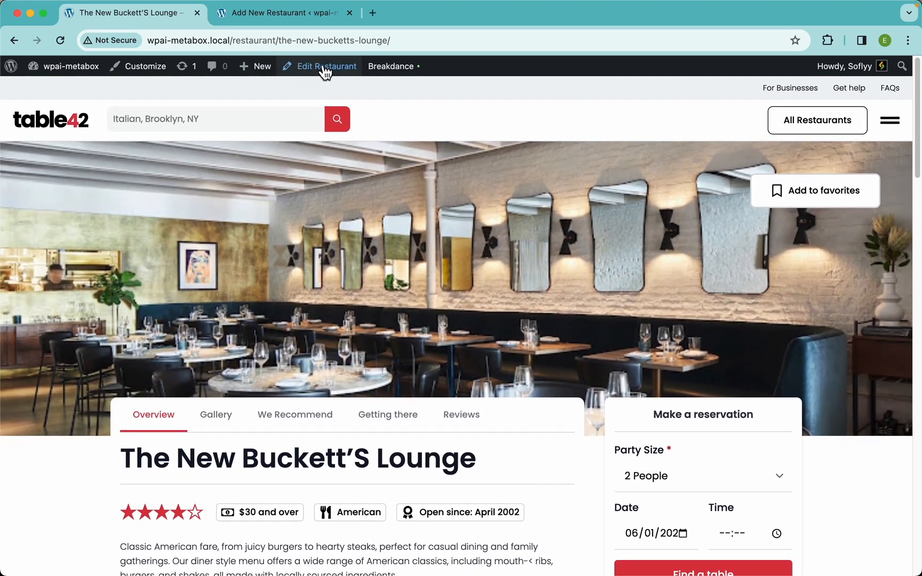
Open the restaurant for editing and check its Cuisine, Booking Speed and Availability terms and its featured image.
{"action": "left_click", "coordinate": [326, 66]}
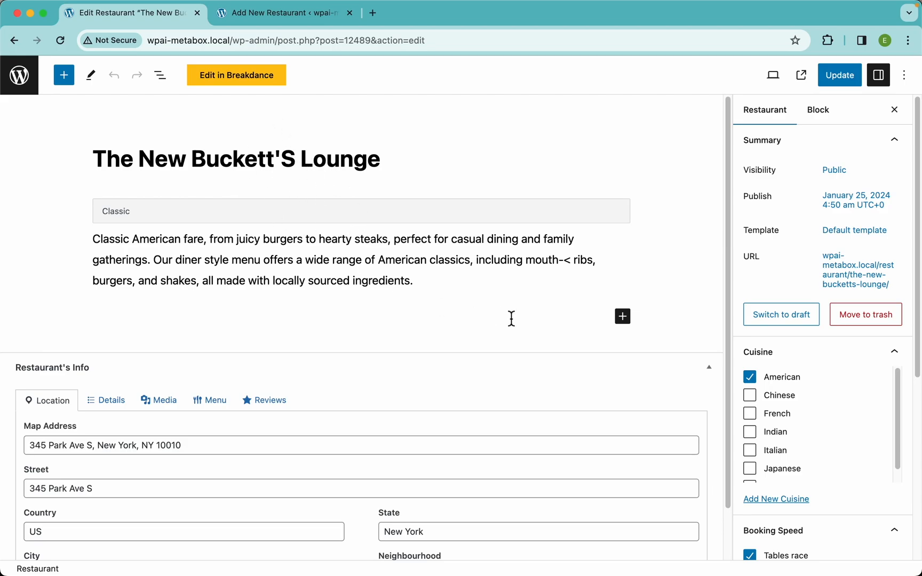
{"action": "left_click", "coordinate": [783, 450]}
{"action": "left_click", "coordinate": [783, 450]}
{"action": "scroll", "coordinate": [818, 447], "scroll_direction": "down", "scroll_amount": 1}
{"action": "scroll", "coordinate": [786, 512], "scroll_direction": "down", "scroll_amount": 5}
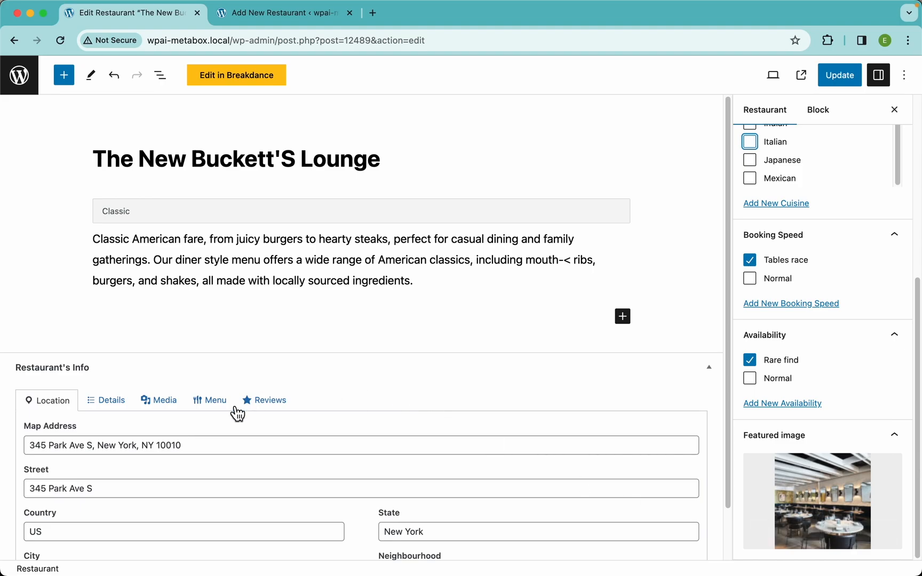
Check the restaurant's imported location fields, its opening hours, rating and contact details, and its gallery images under Restaurant's Info.
{"action": "scroll", "coordinate": [238, 414], "scroll_direction": "down", "scroll_amount": 2}
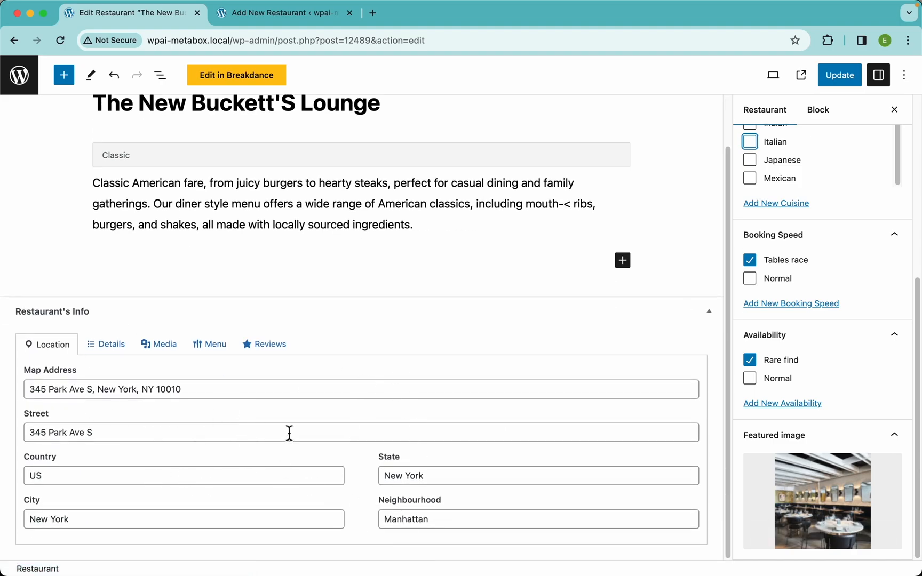
{"action": "left_click", "coordinate": [120, 354]}
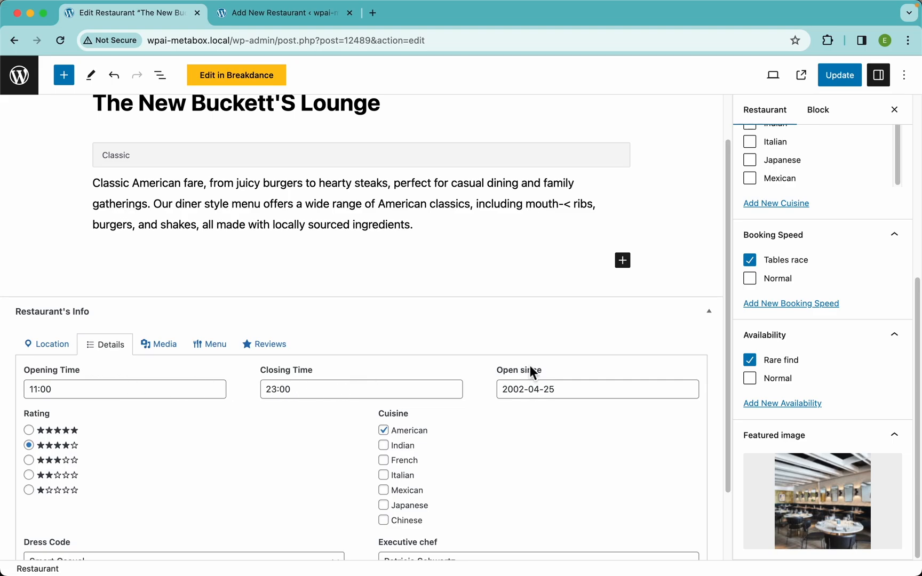
{"action": "scroll", "coordinate": [268, 409], "scroll_direction": "down", "scroll_amount": 3}
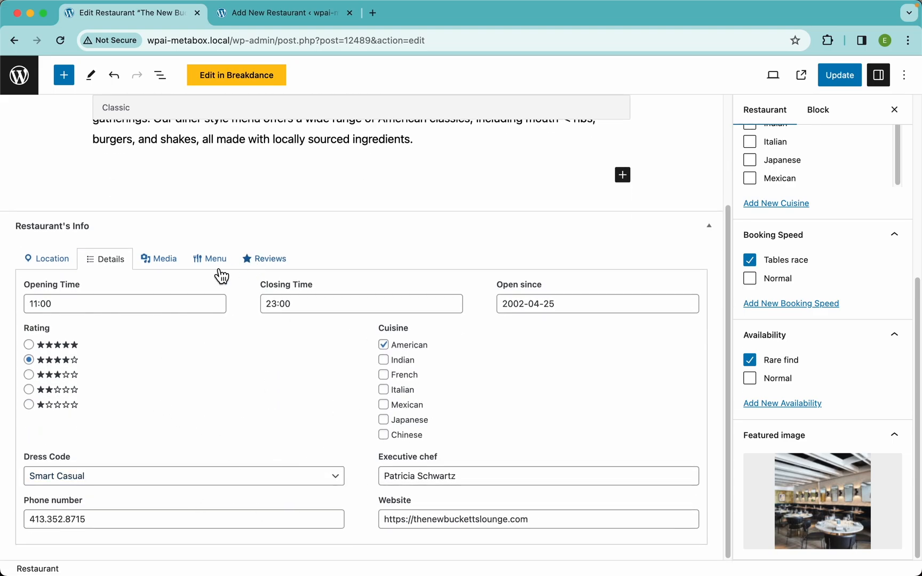
{"action": "left_click", "coordinate": [164, 261]}
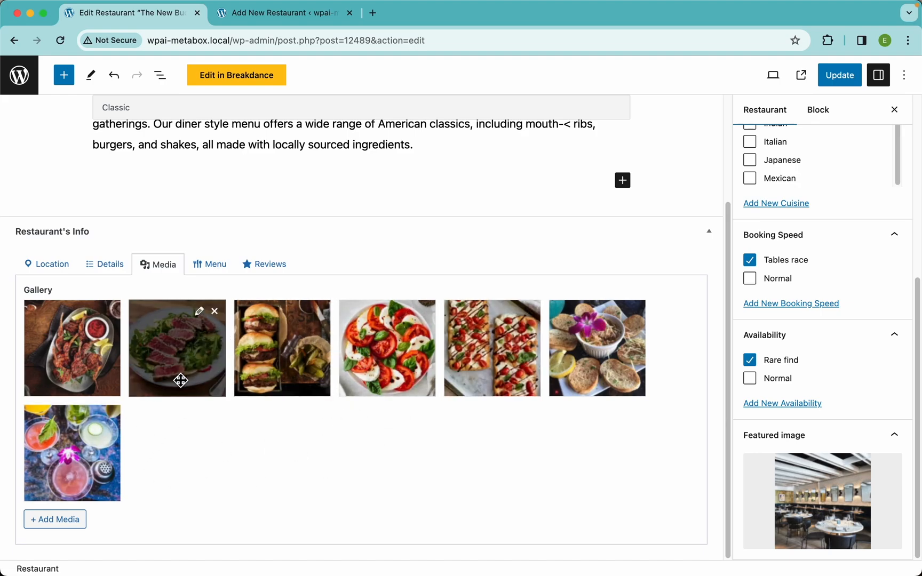
Check the restaurant's imported menu data, including the price range, average price and all recommended dishes.
{"action": "left_click", "coordinate": [213, 271]}
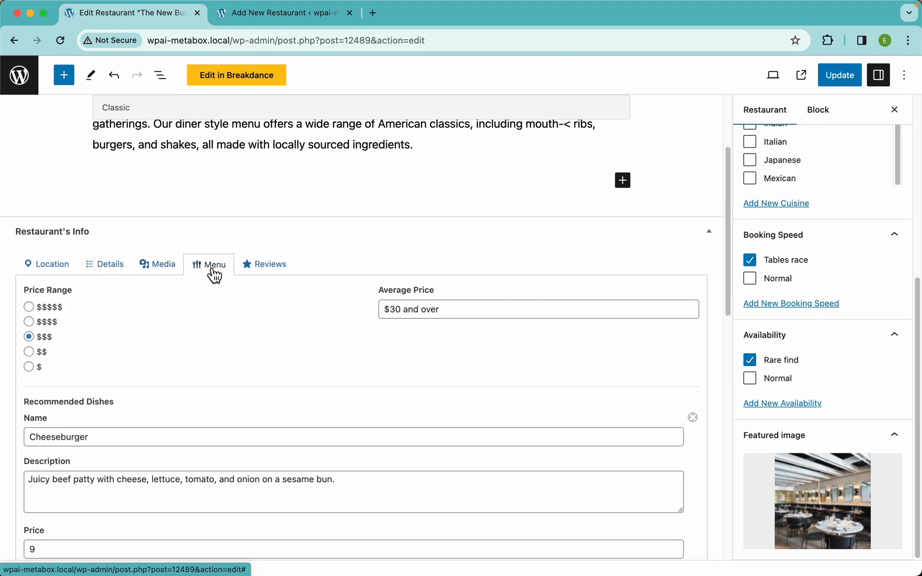
{"action": "scroll", "coordinate": [271, 369], "scroll_direction": "down", "scroll_amount": 1}
{"action": "scroll", "coordinate": [271, 369], "scroll_direction": "down", "scroll_amount": 20}
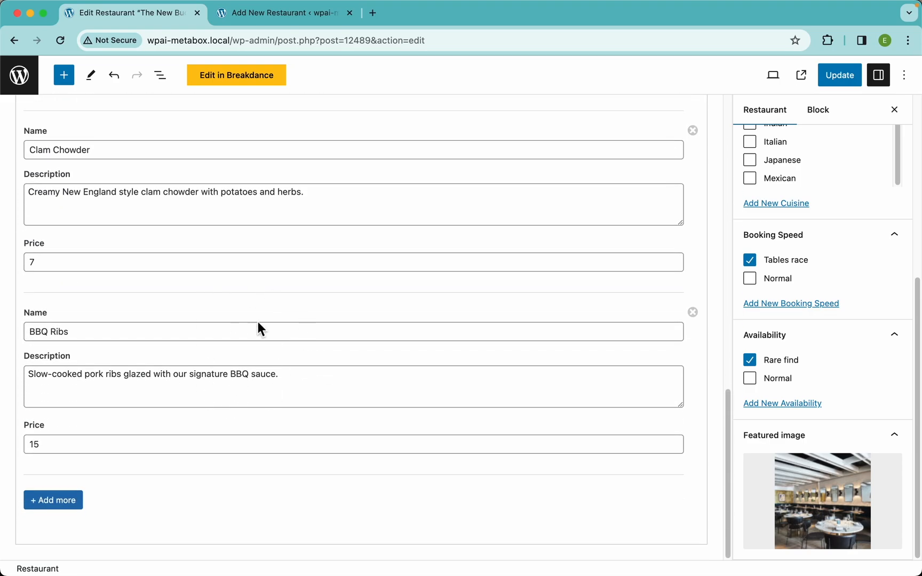
{"action": "scroll", "coordinate": [294, 255], "scroll_direction": "up", "scroll_amount": 15}
{"action": "scroll", "coordinate": [292, 249], "scroll_direction": "up", "scroll_amount": 3}
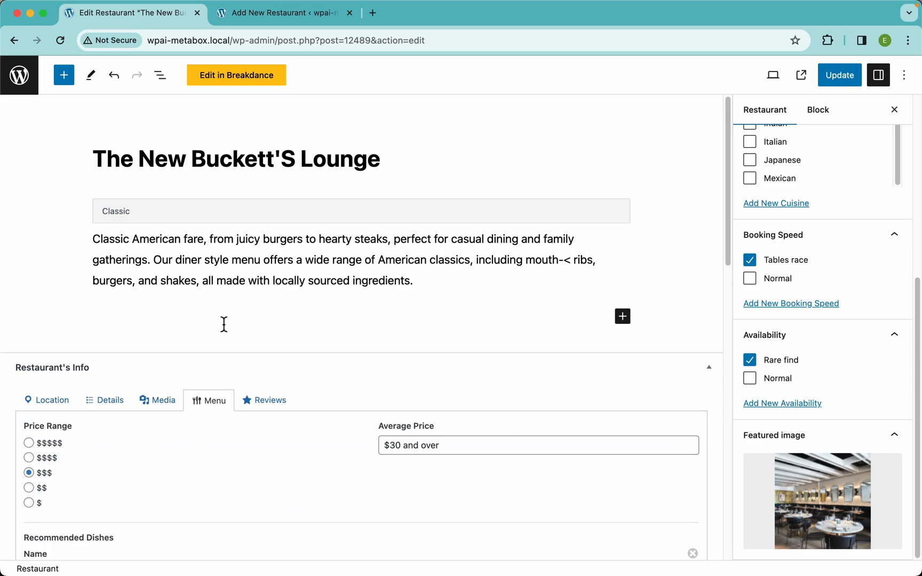
Check the restaurant's imported customer reviews and ratings, and open its public page in a new tab.
{"action": "left_click", "coordinate": [276, 408]}
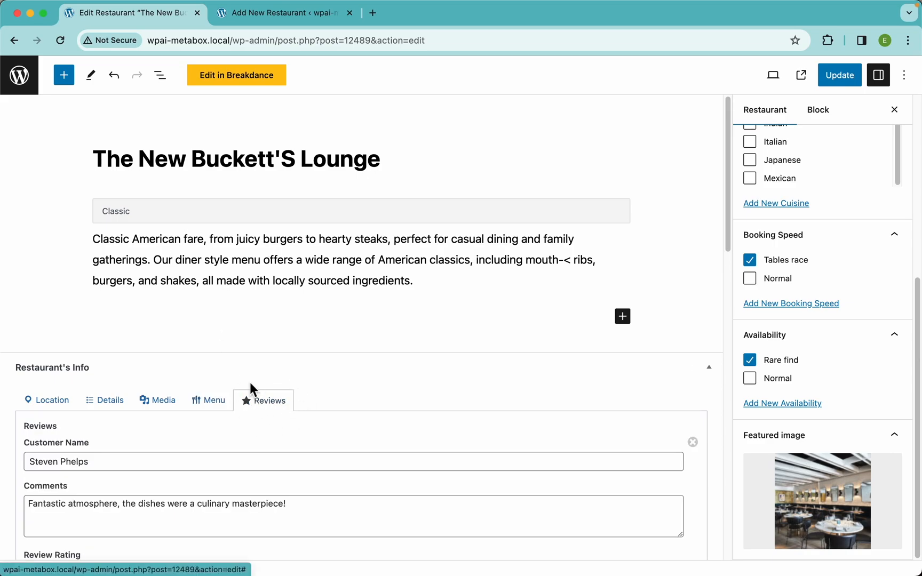
{"action": "scroll", "coordinate": [253, 399], "scroll_direction": "down", "scroll_amount": 10}
{"action": "scroll", "coordinate": [249, 371], "scroll_direction": "down", "scroll_amount": 6}
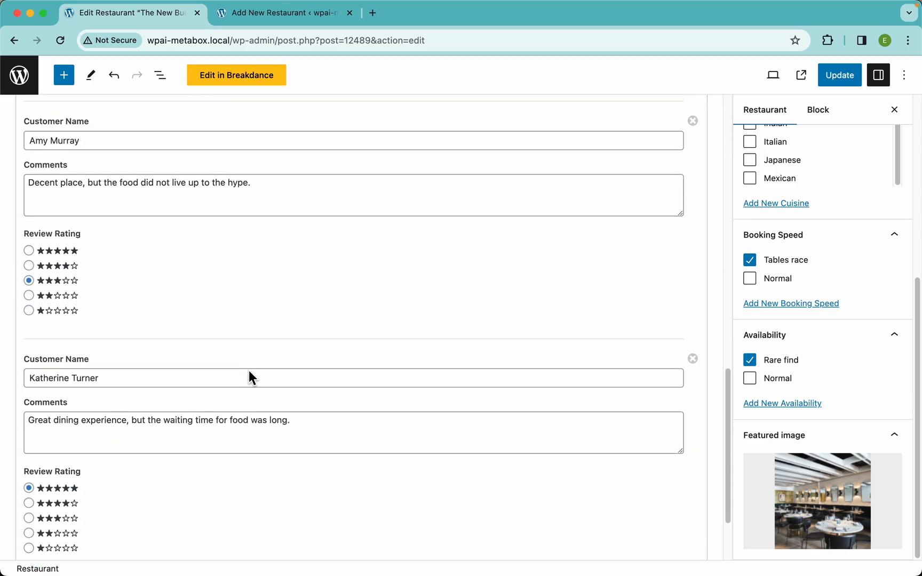
{"action": "scroll", "coordinate": [249, 298], "scroll_direction": "up", "scroll_amount": 20}
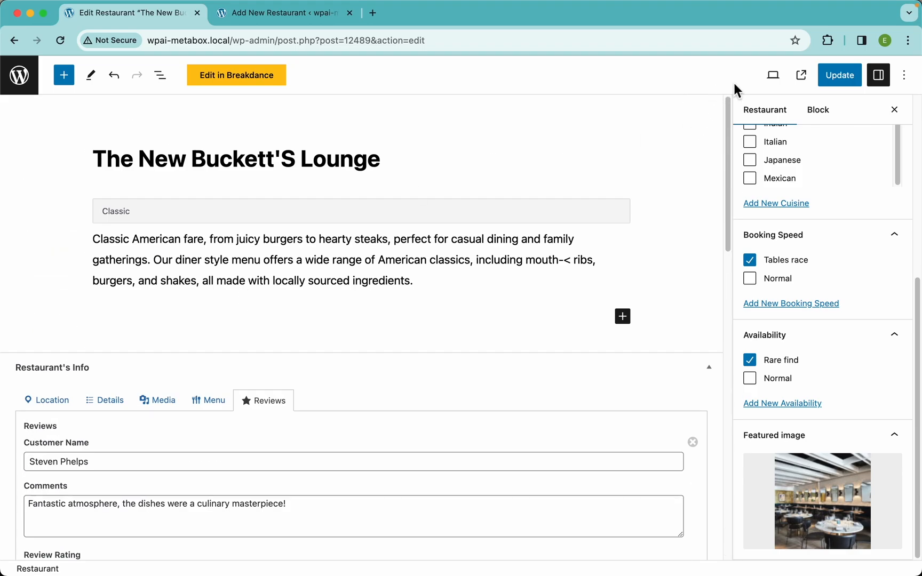
{"action": "left_click", "coordinate": [802, 75]}
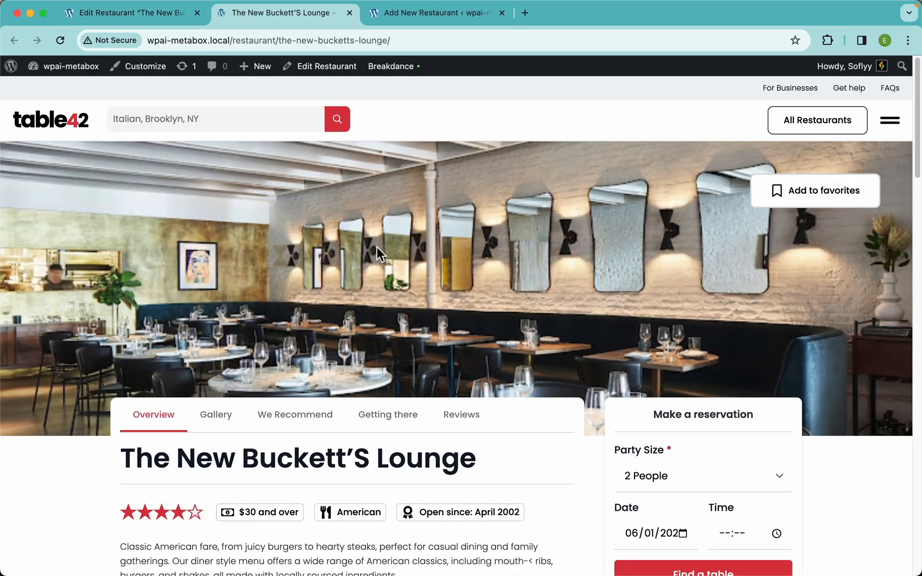